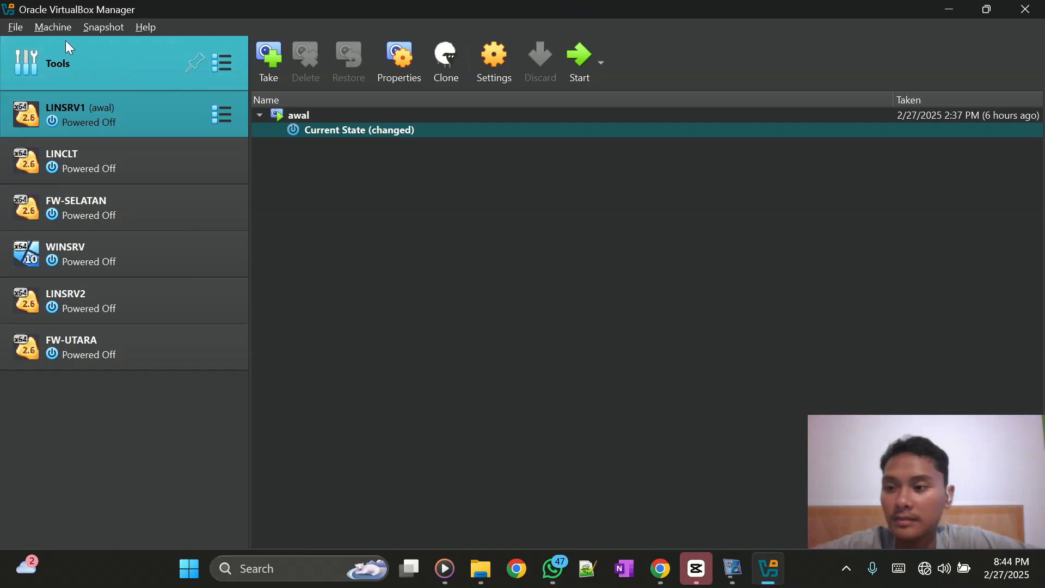
- Create the 'ubuntu server' VM with 2048 MB memory and a 10 GB disk instead of 25 GB
left_click(50, 24)
key("Escape")
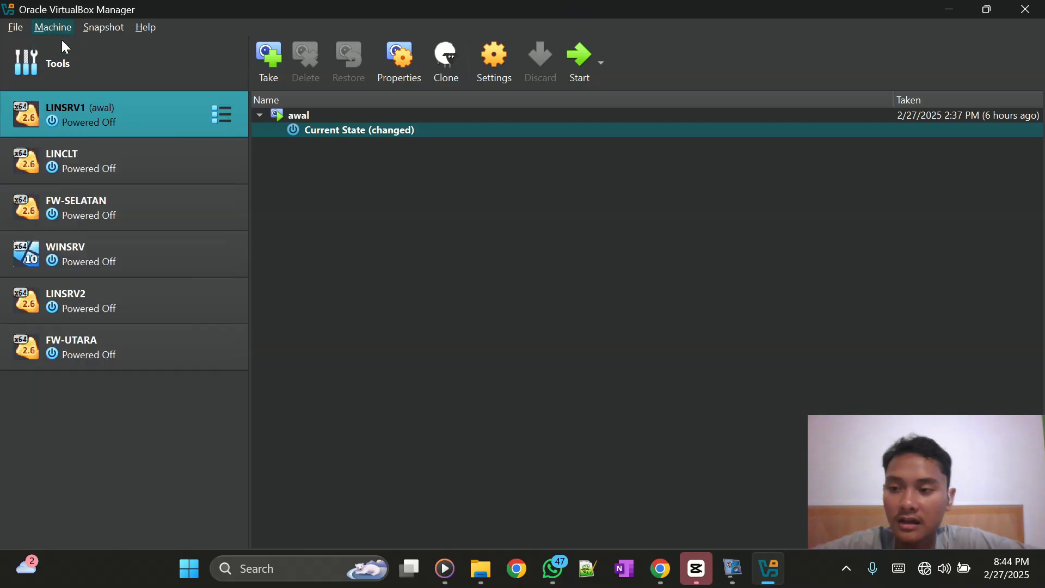
key("ctrl+n")
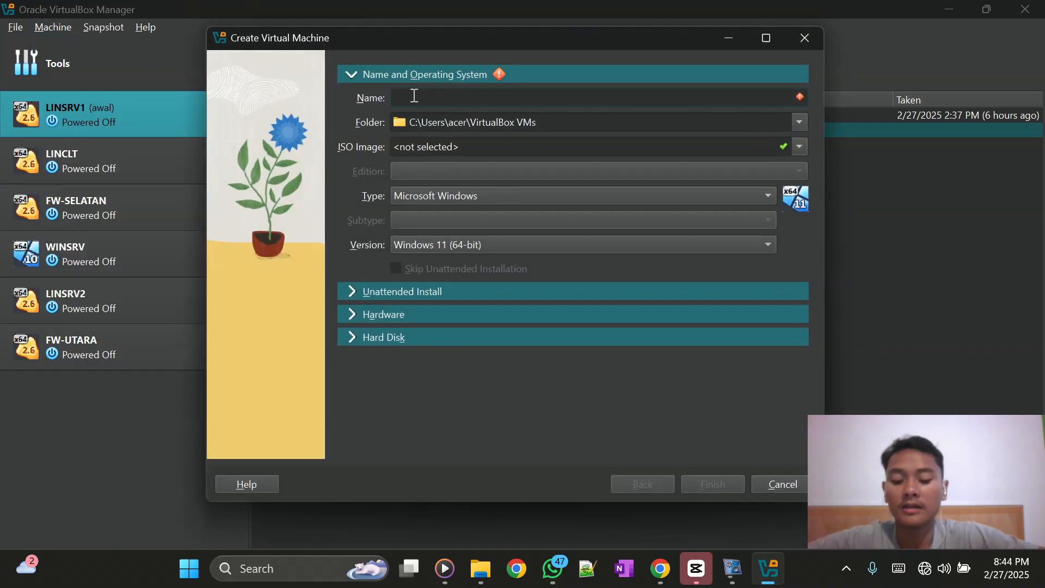
type("ubu")
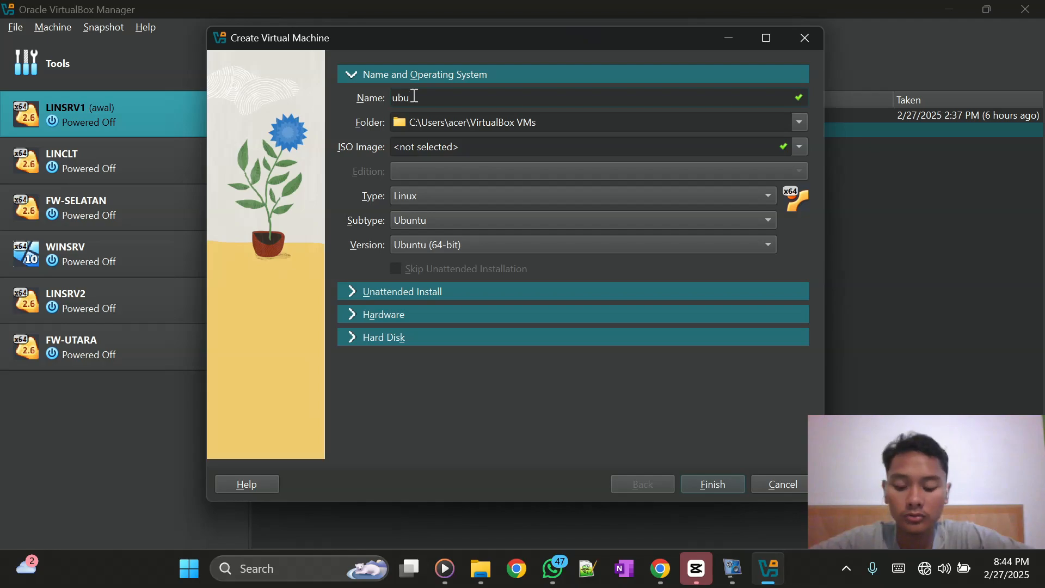
type("ntu server")
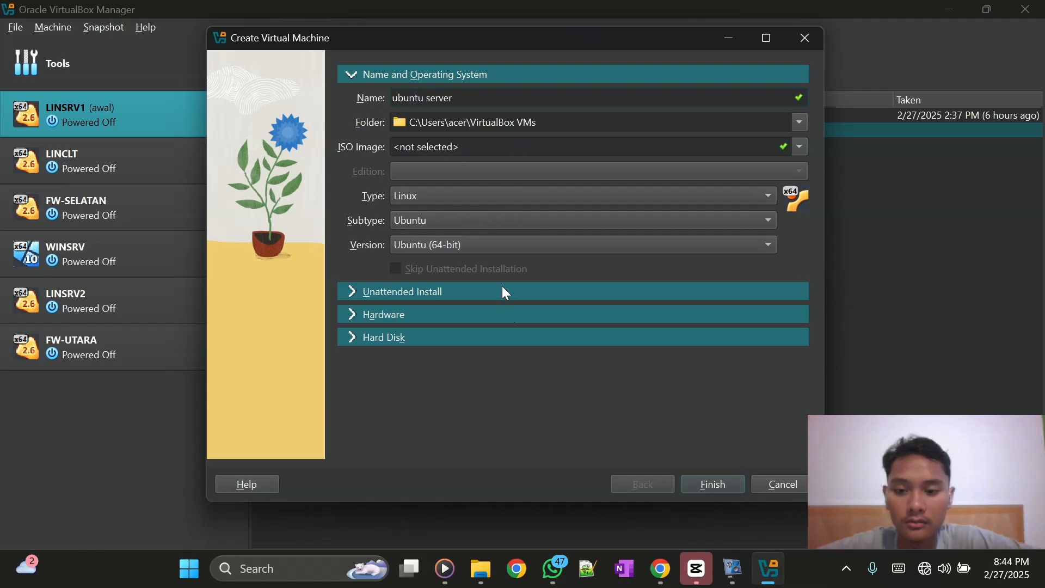
left_click(493, 312)
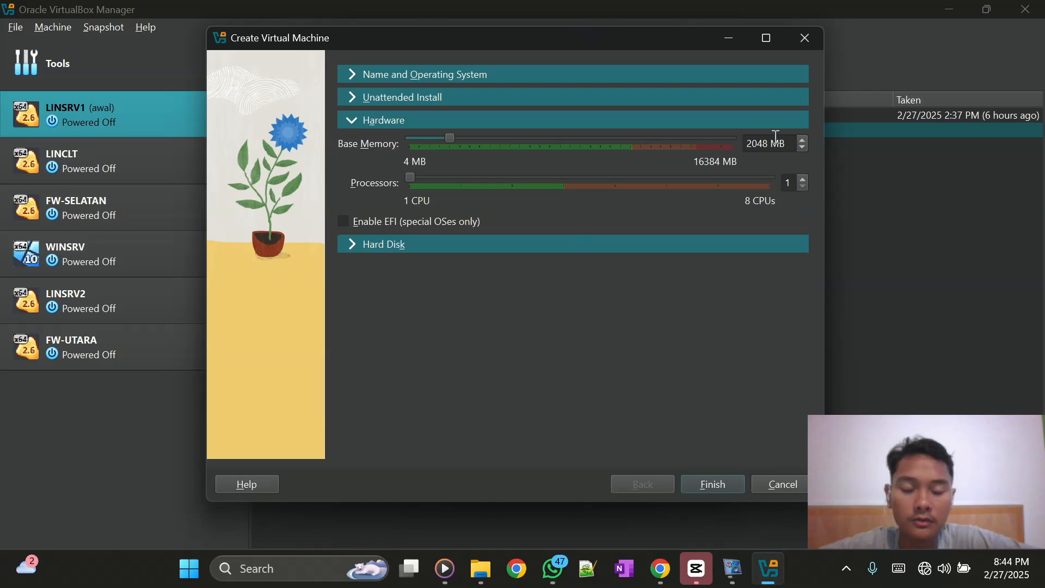
left_click(515, 244)
double_click(762, 241)
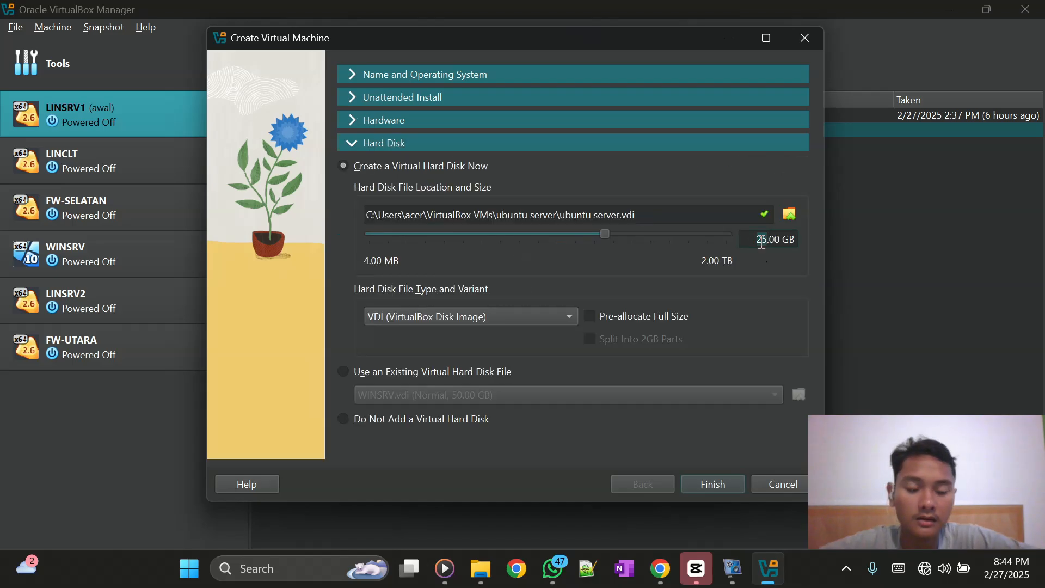
type("10")
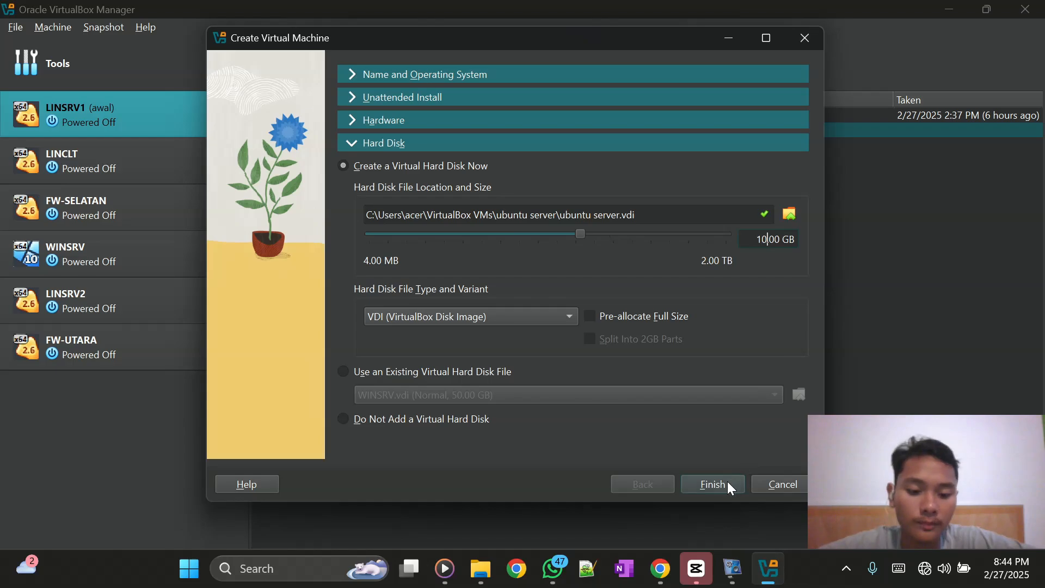
left_click(728, 482)
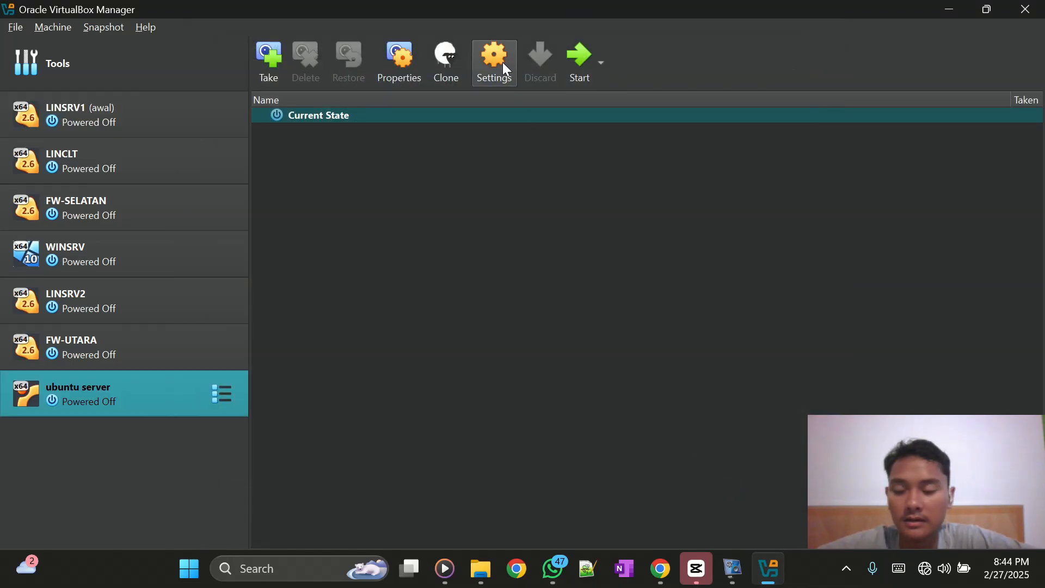
- Attach ubuntu-20.04.6-live-server-amd64.iso from the Ubuntu folder to the empty optical drive and save
left_click(504, 64)
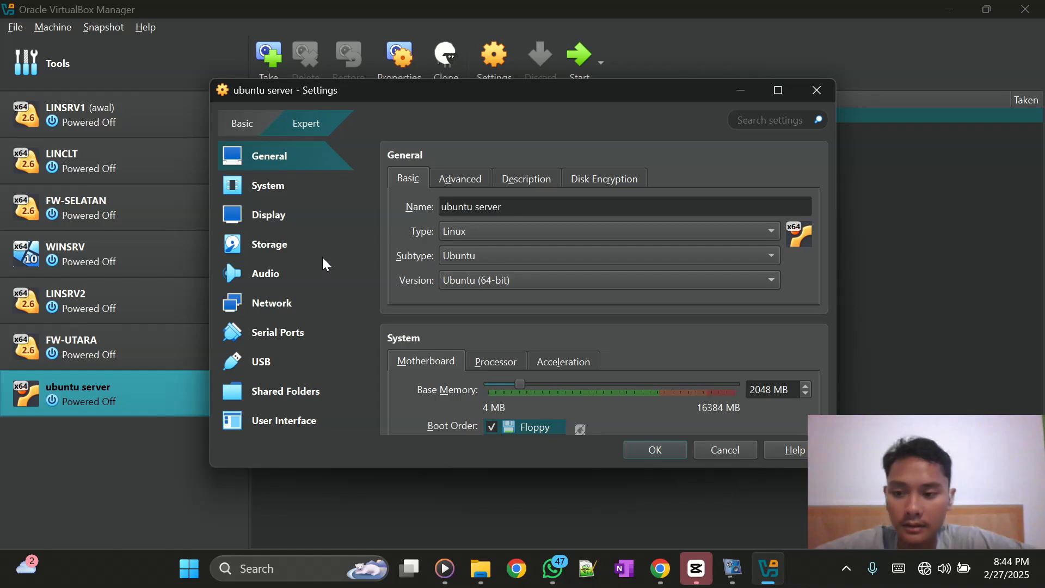
left_click(286, 248)
left_click(431, 215)
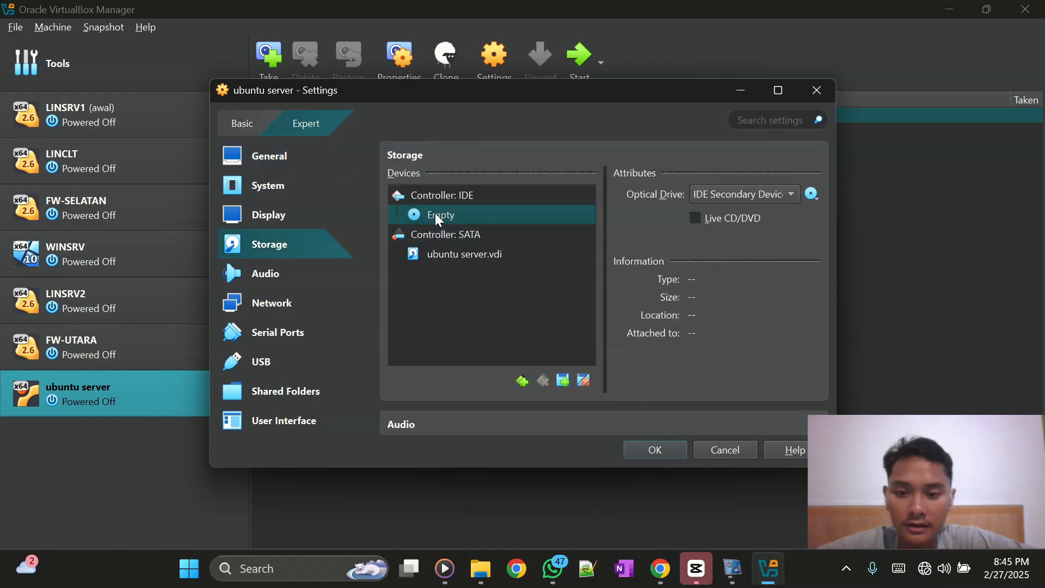
left_click(812, 195)
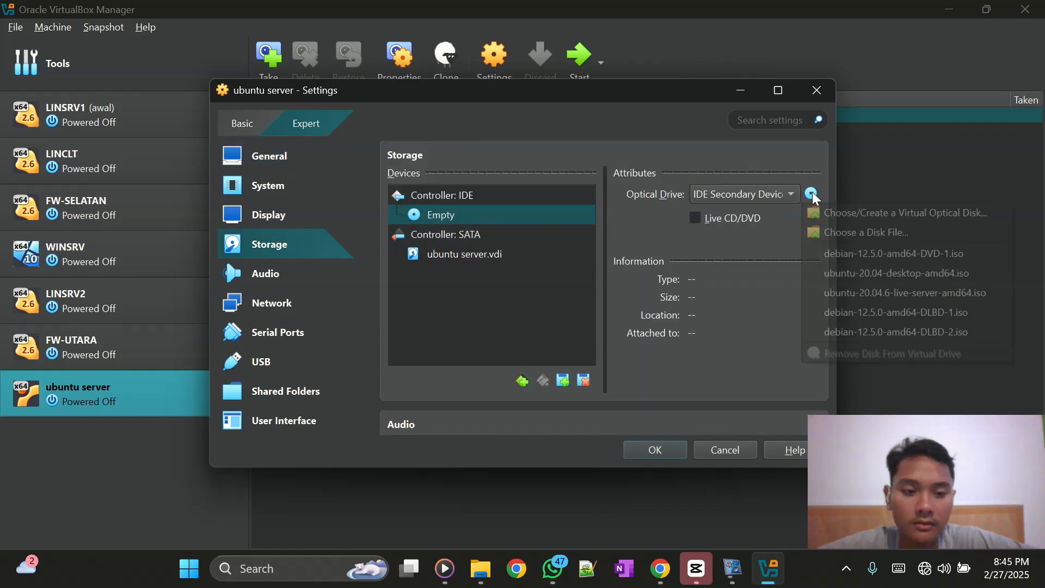
left_click(838, 233)
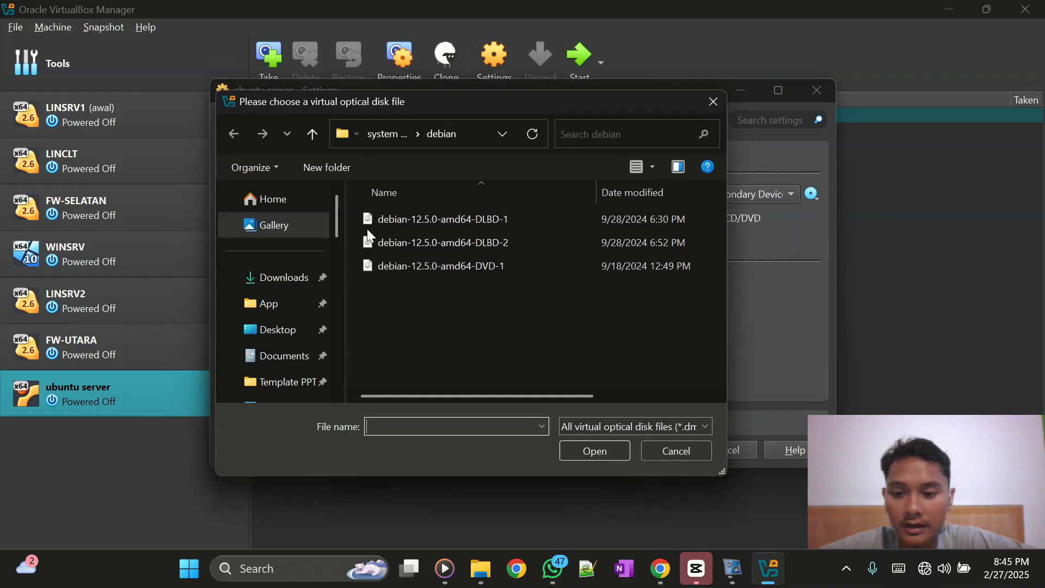
left_click(383, 137)
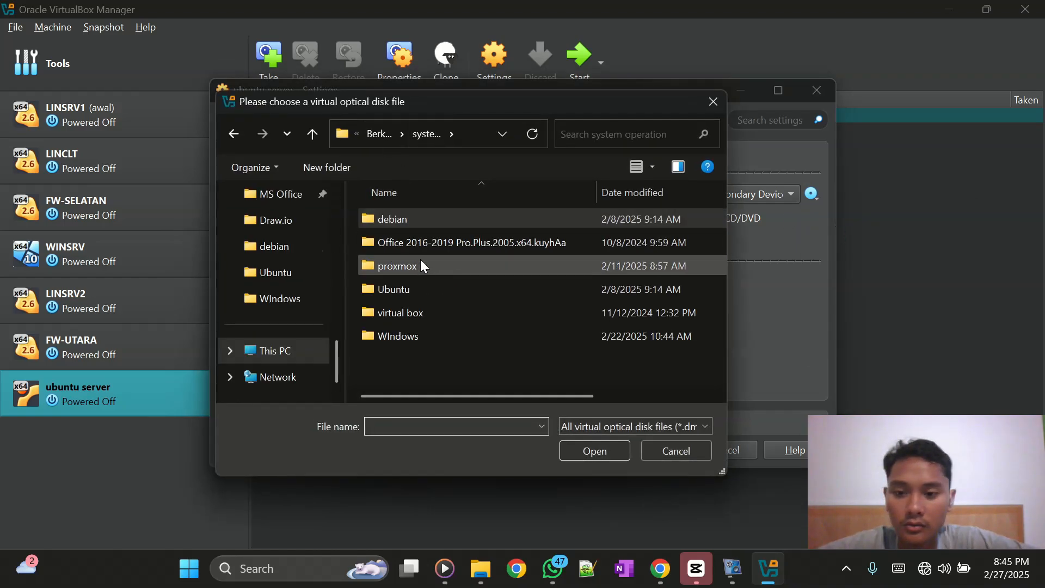
double_click(417, 283)
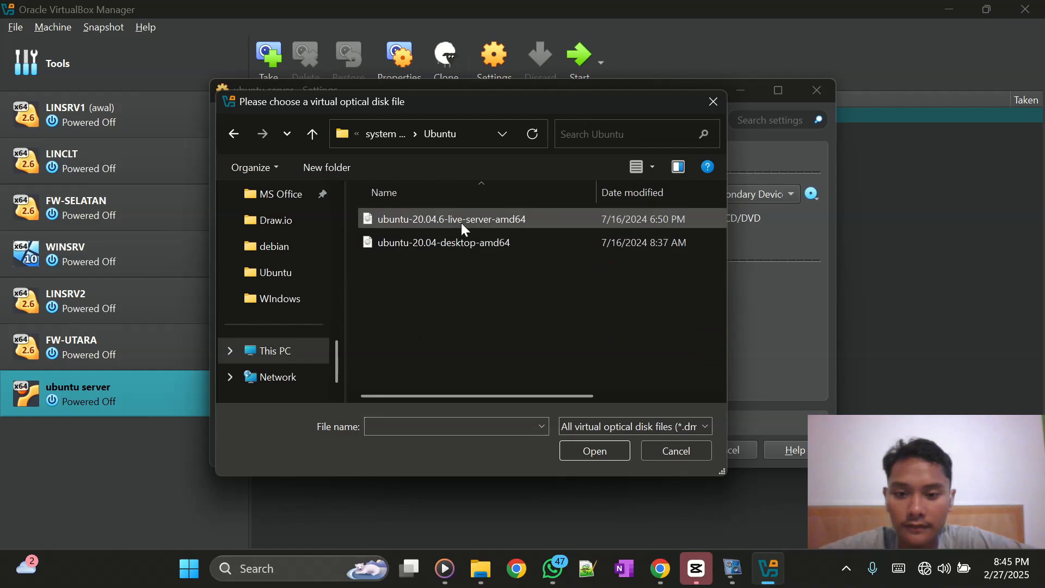
left_click(461, 221)
left_click(607, 449)
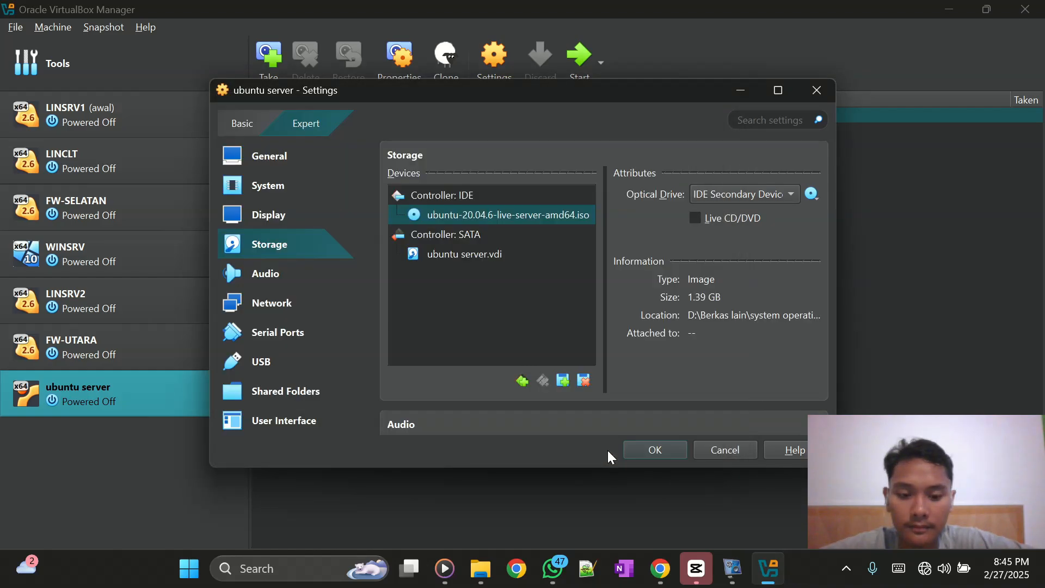
left_click(656, 448)
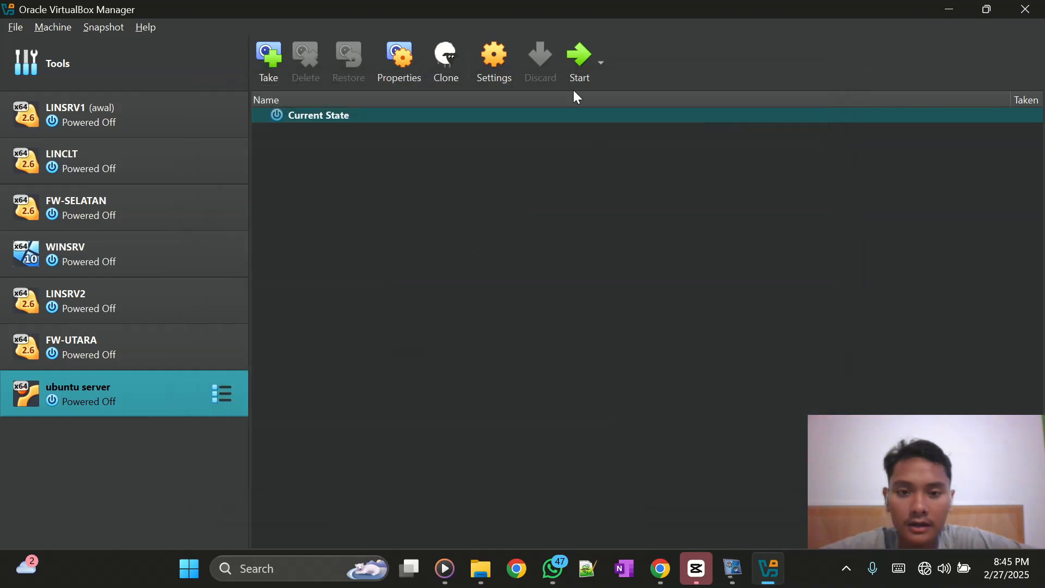
- Power on the ubuntu server VM and dismiss its notification panel while the installer boots
left_click(565, 61)
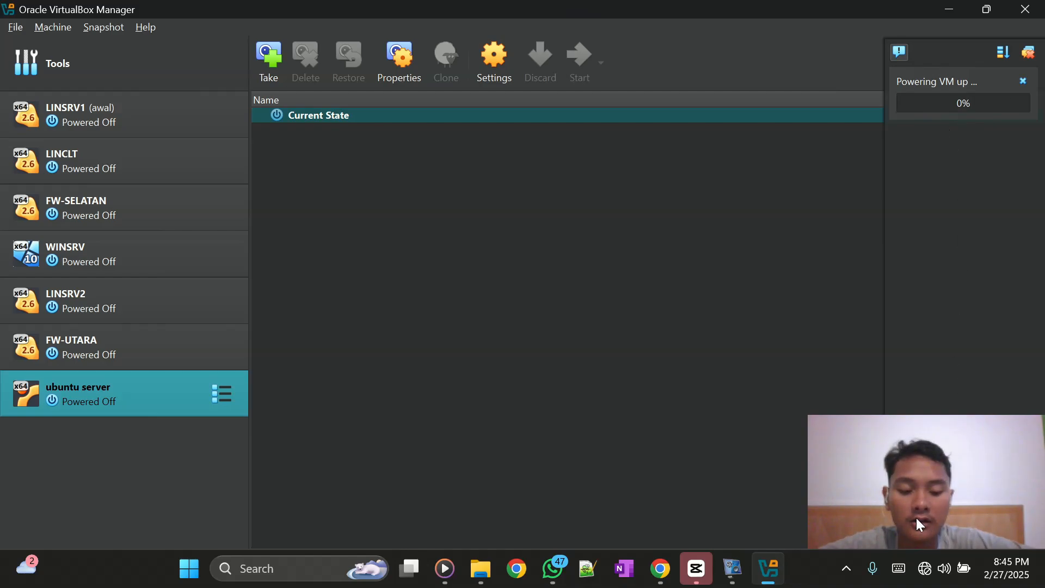
mouse_move(929, 572)
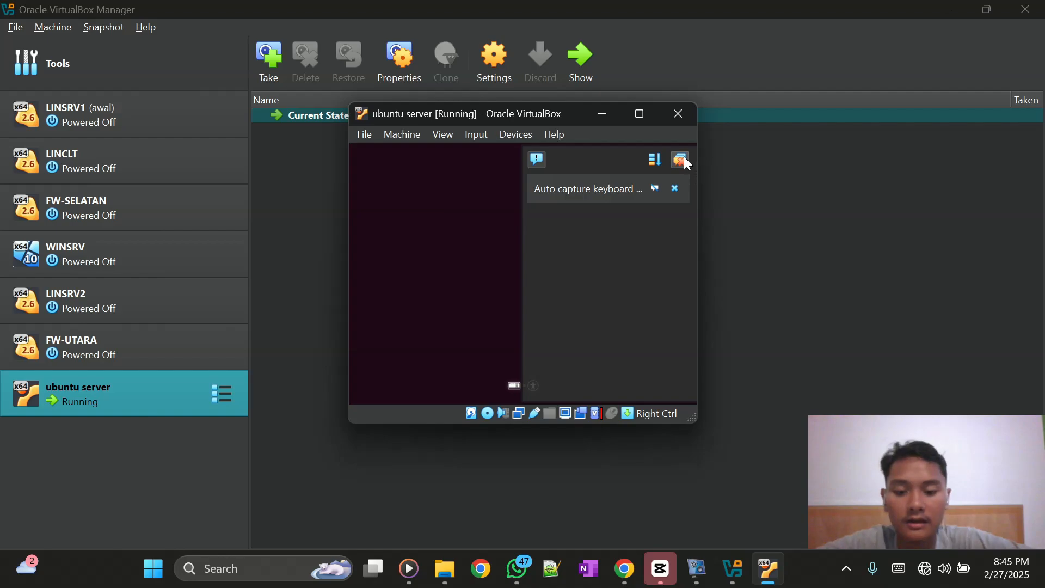
left_click(682, 158)
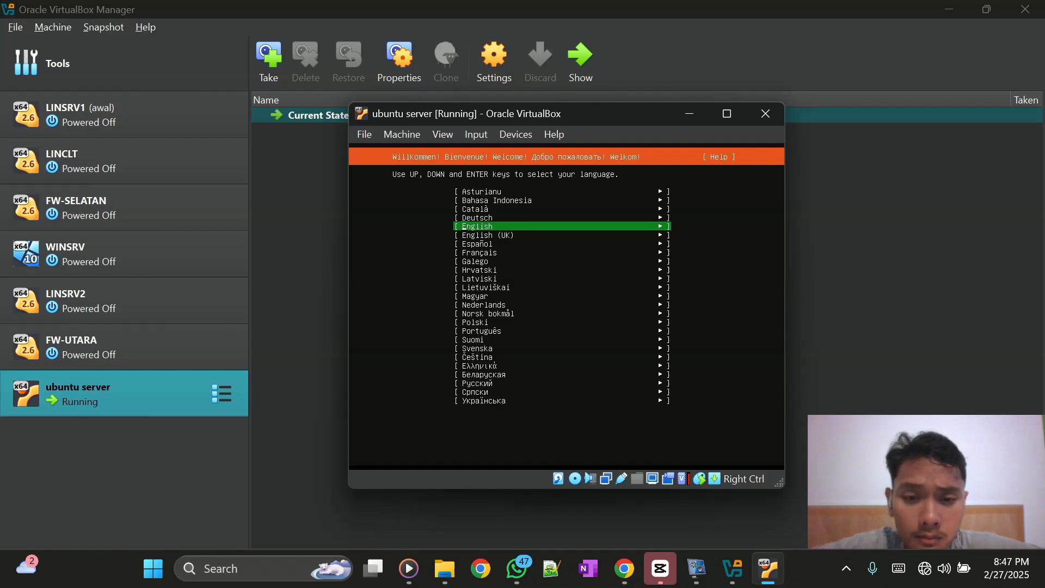
- Accept English, US keyboard, DHCP network, no proxy and default mirror, skipping the installer update
key("Return")
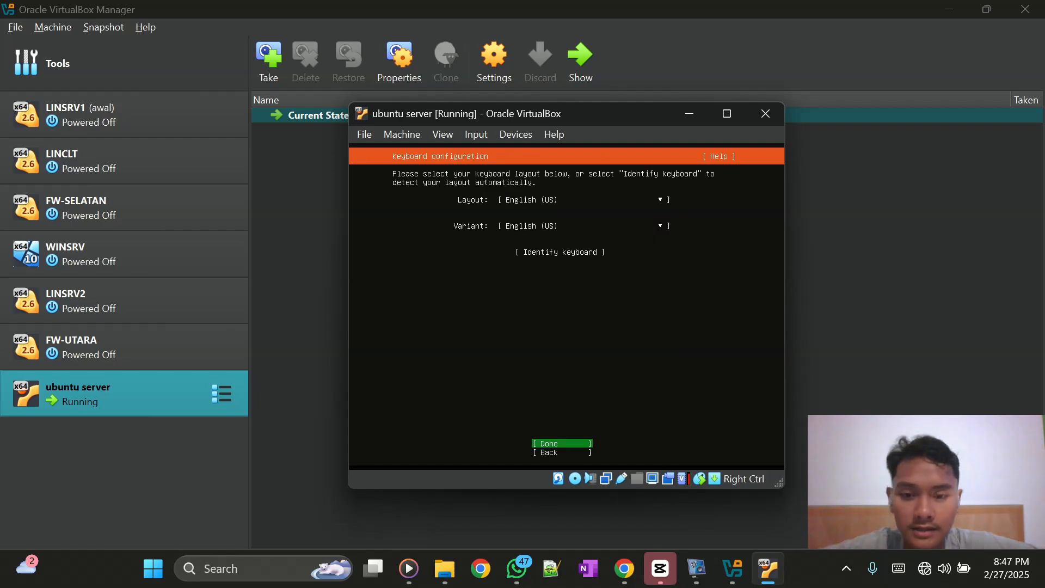
key("Return")
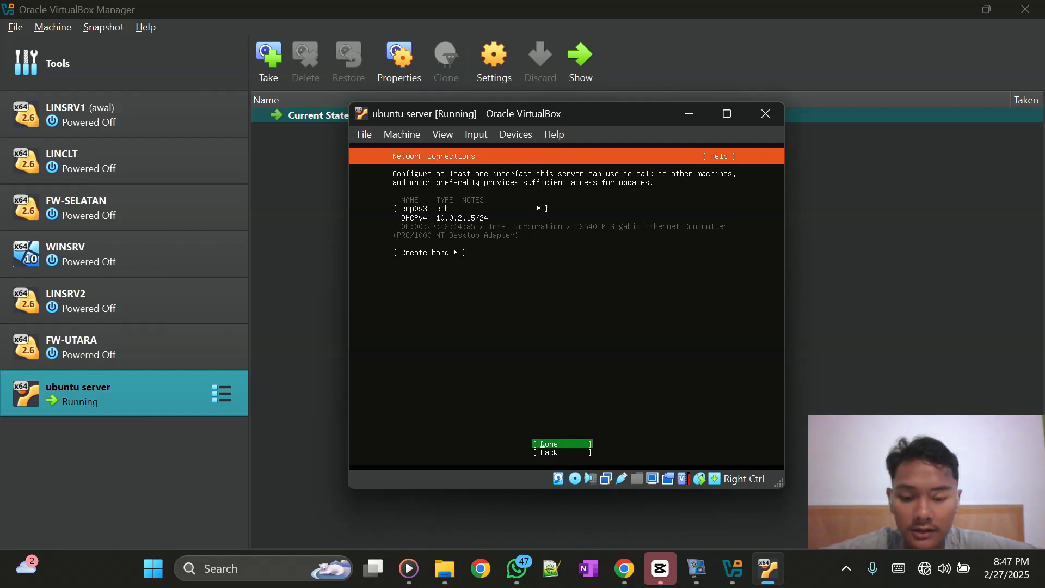
key("Return")
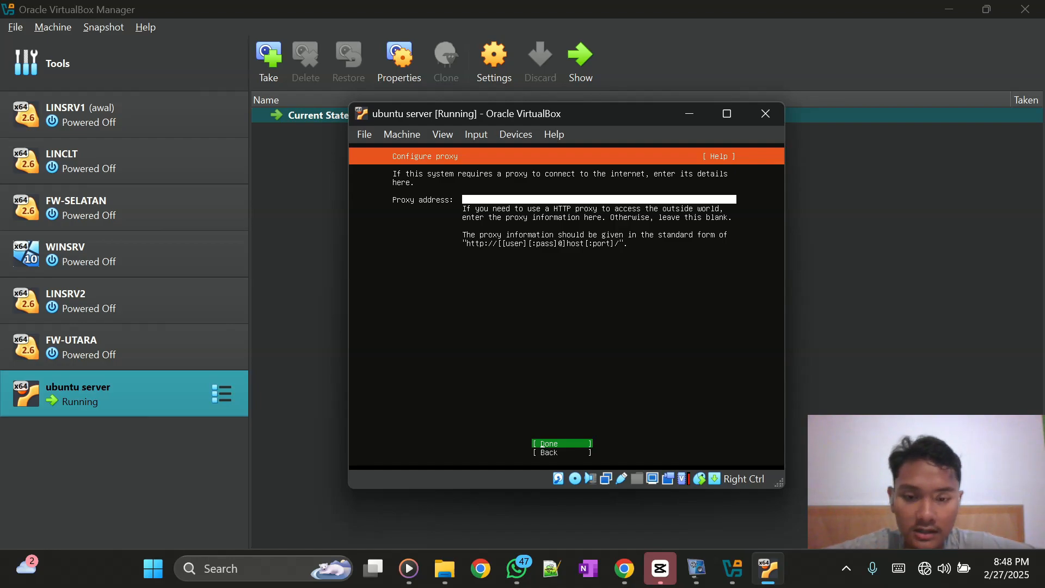
key("Return")
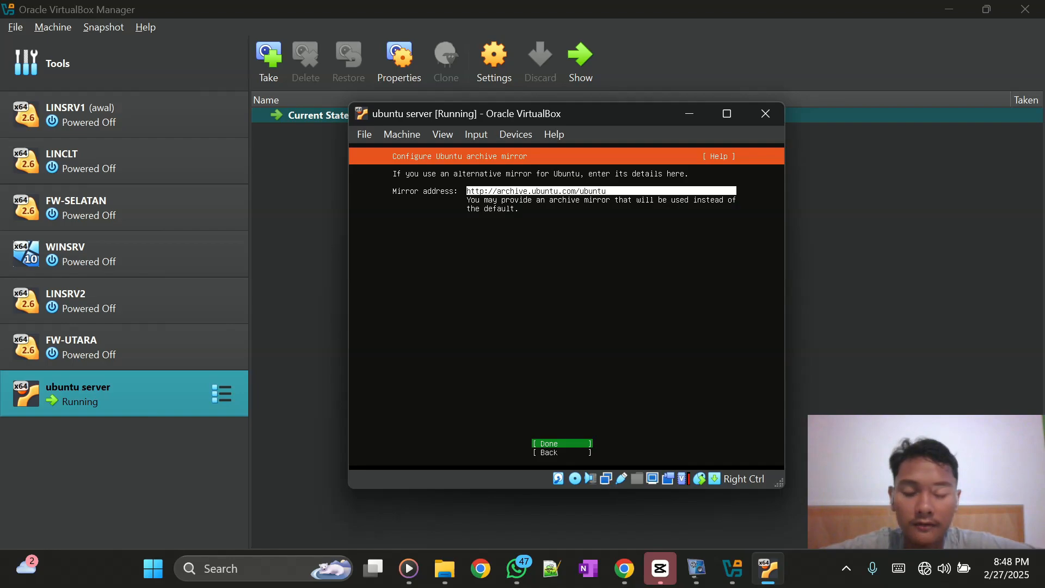
key("Return")
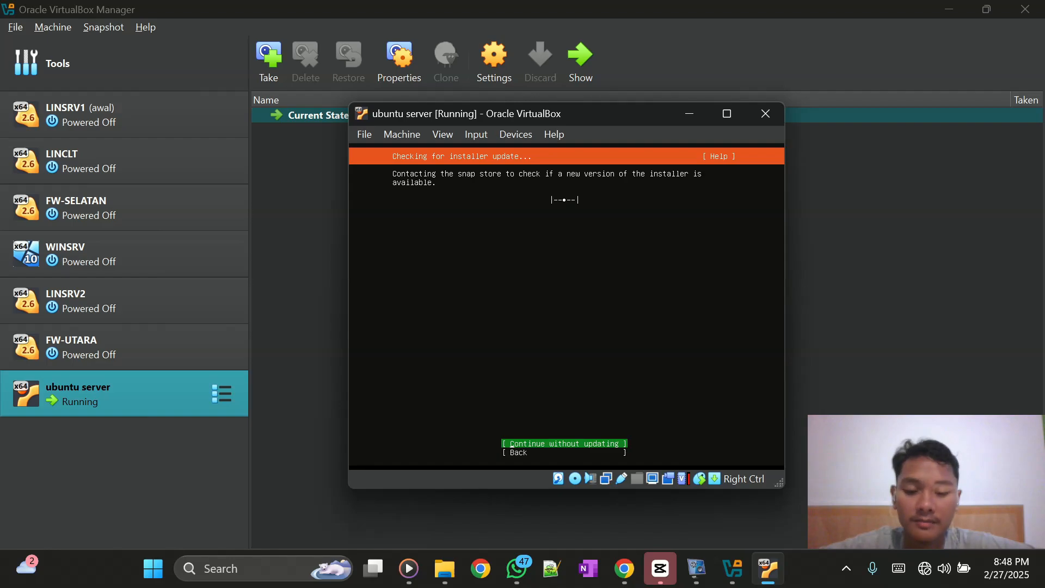
key("Return")
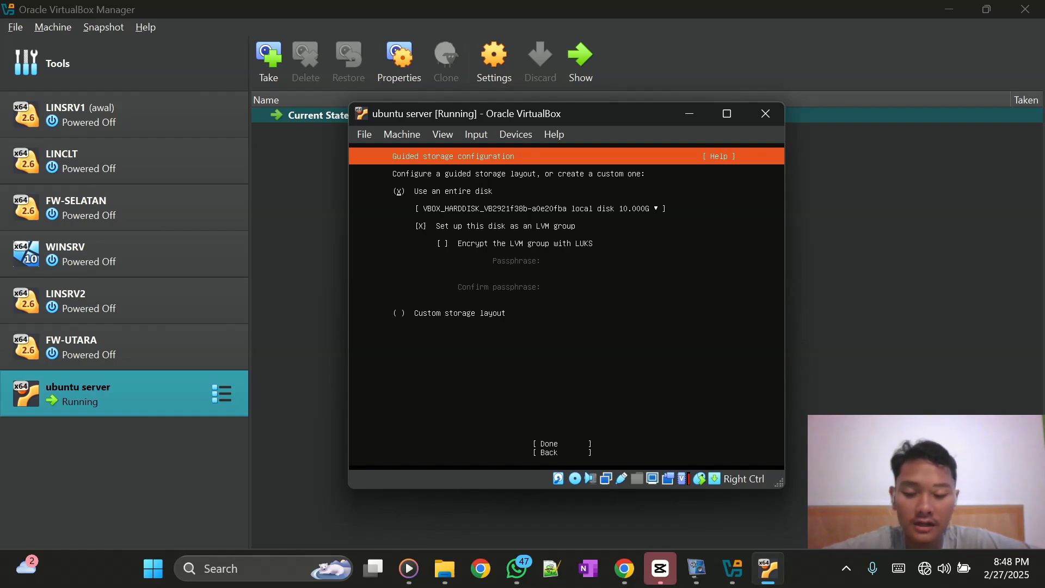
- Accept the guided entire-disk LVM layout and select Continue in the destructive-action warning
key("Tab")
key("Tab")
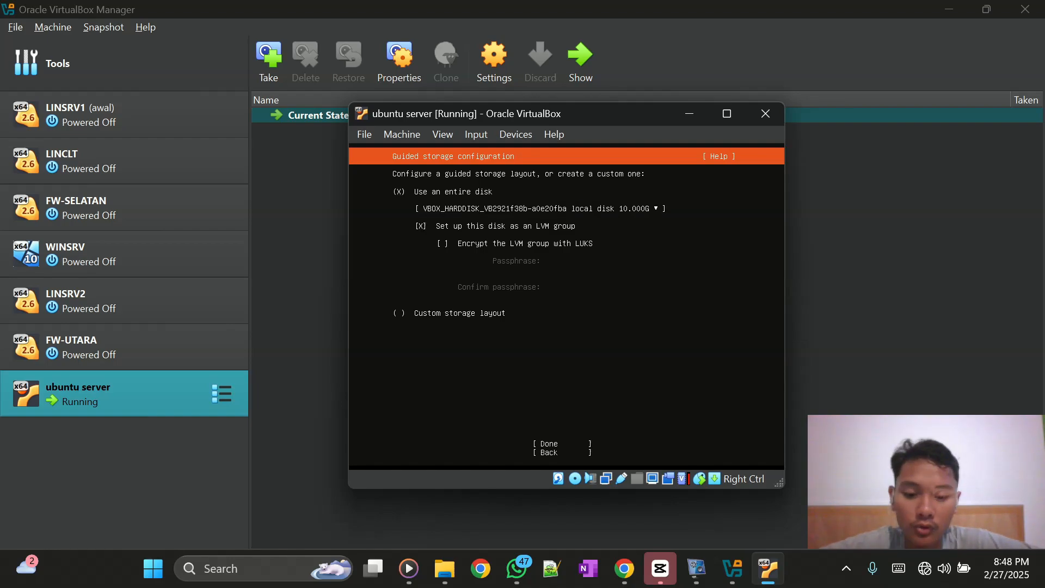
key("Tab")
key("Tab")
key("Tab")
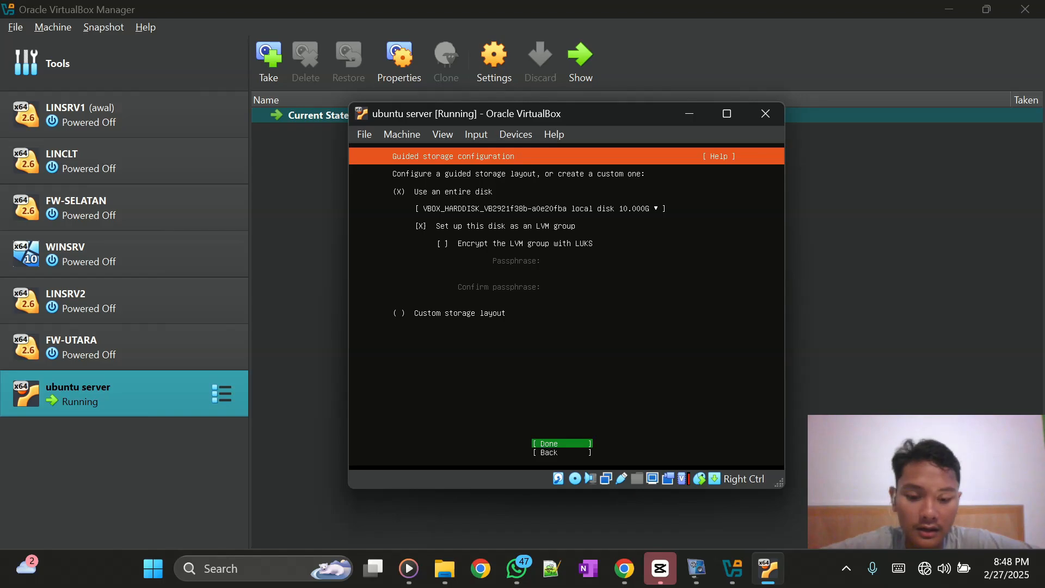
key("Return")
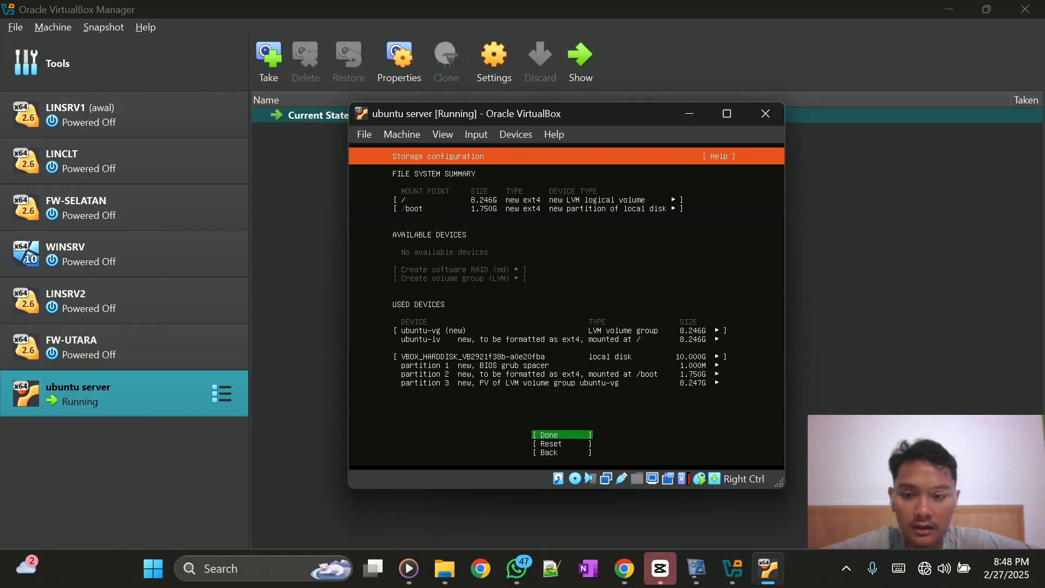
key("Return")
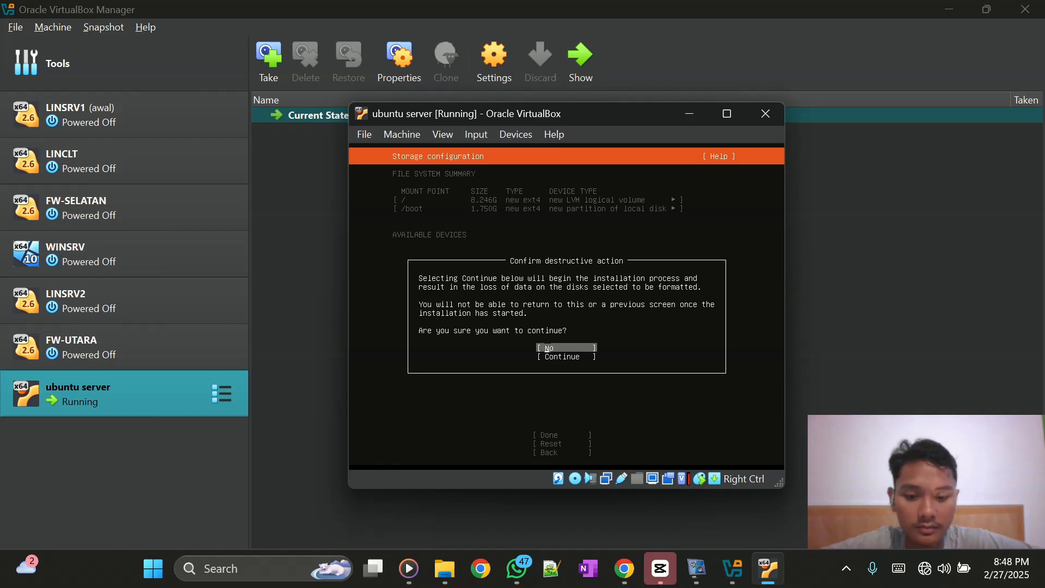
key("Return")
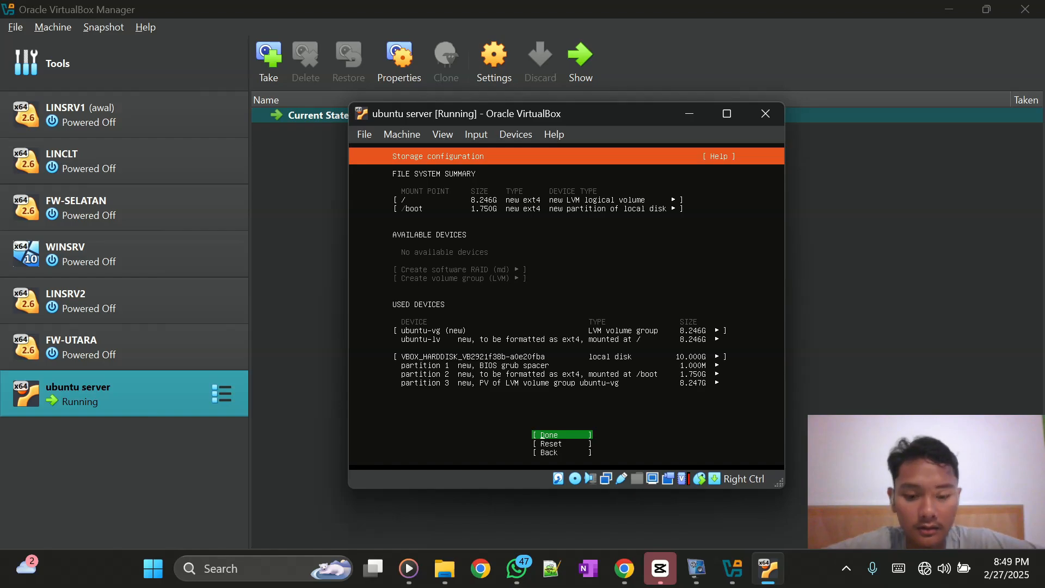
key("Return")
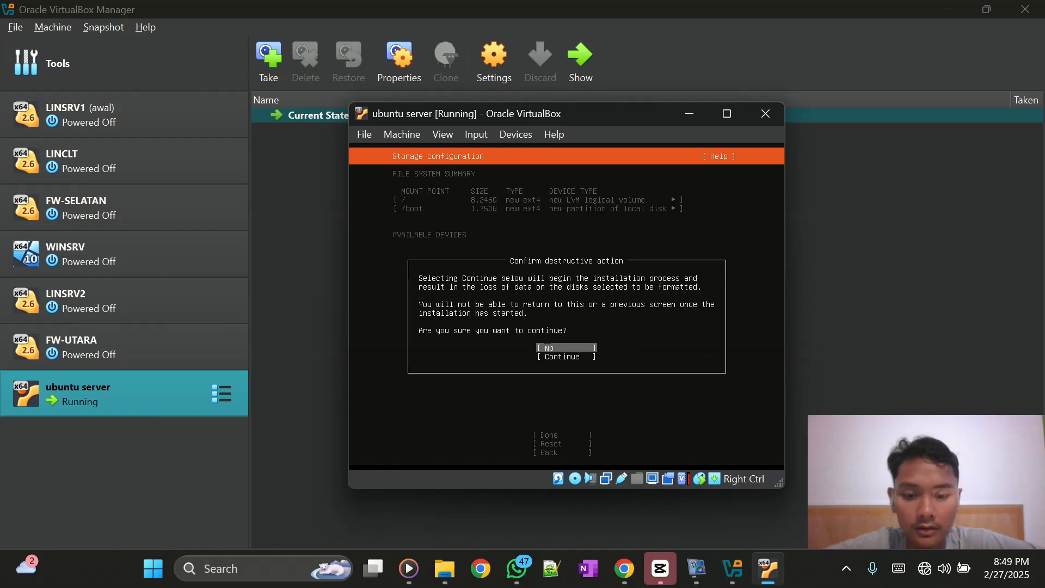
key("Down")
- Confirm the destructive install and enter your name, server name nesaba and a username
key("Return")
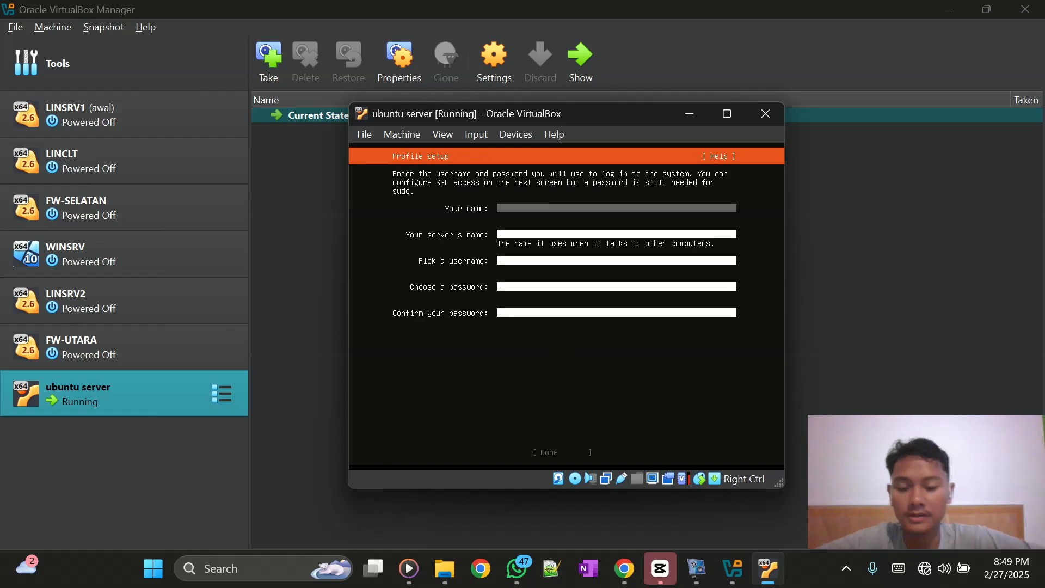
type("hafiz")
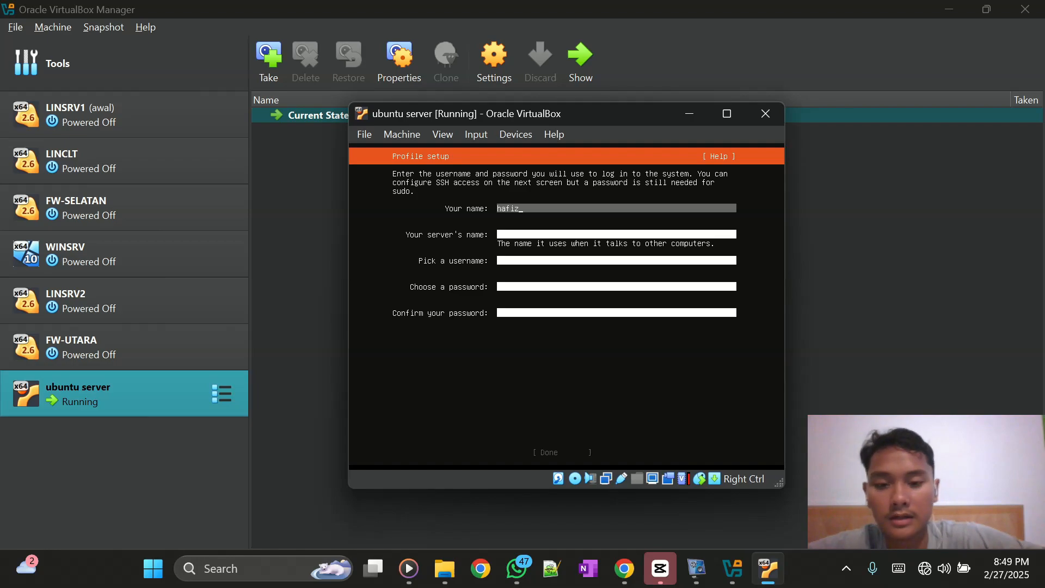
key("Tab")
type("nesaba")
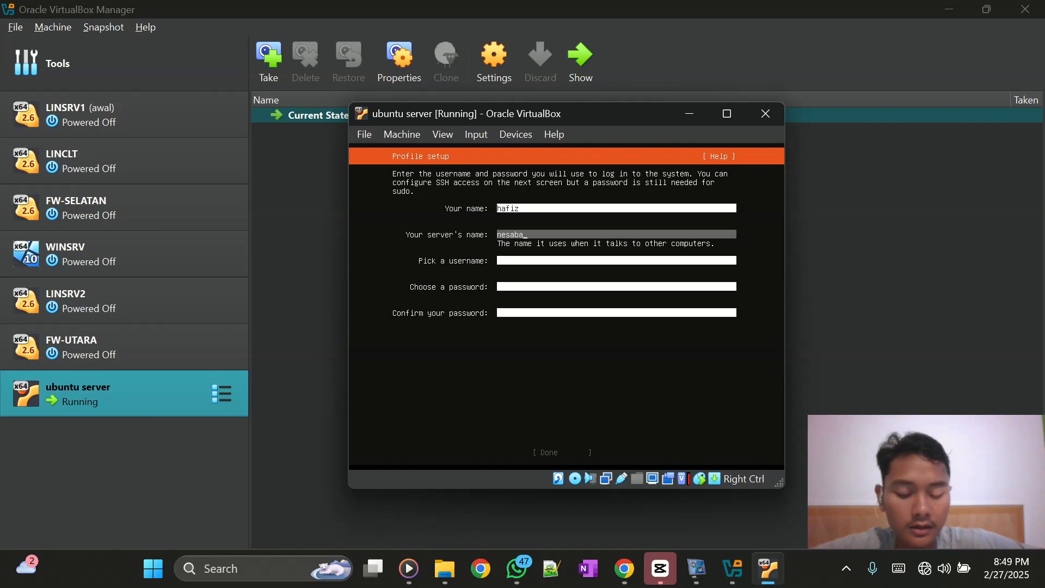
key("Tab")
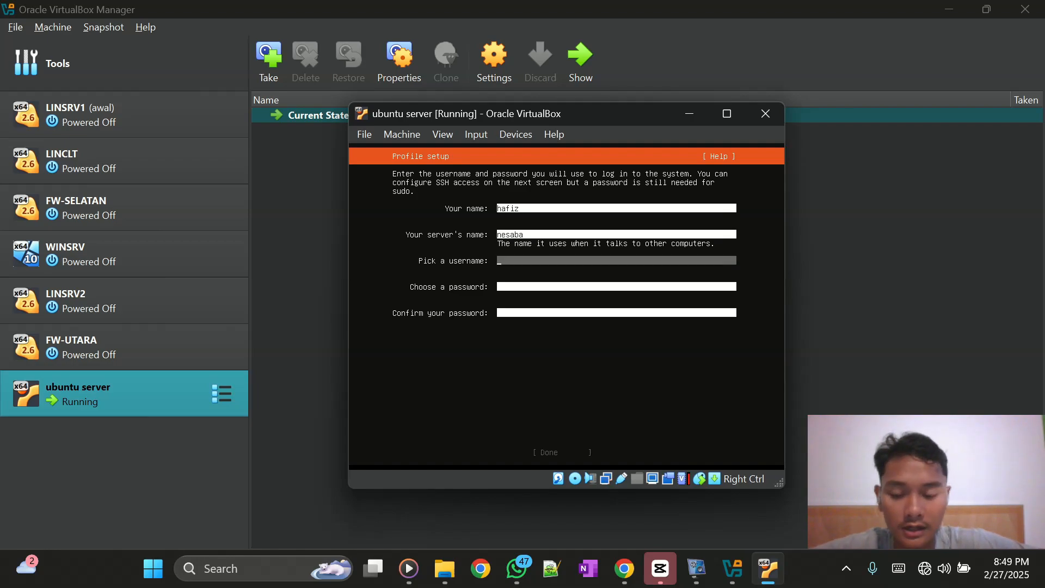
type("apis")
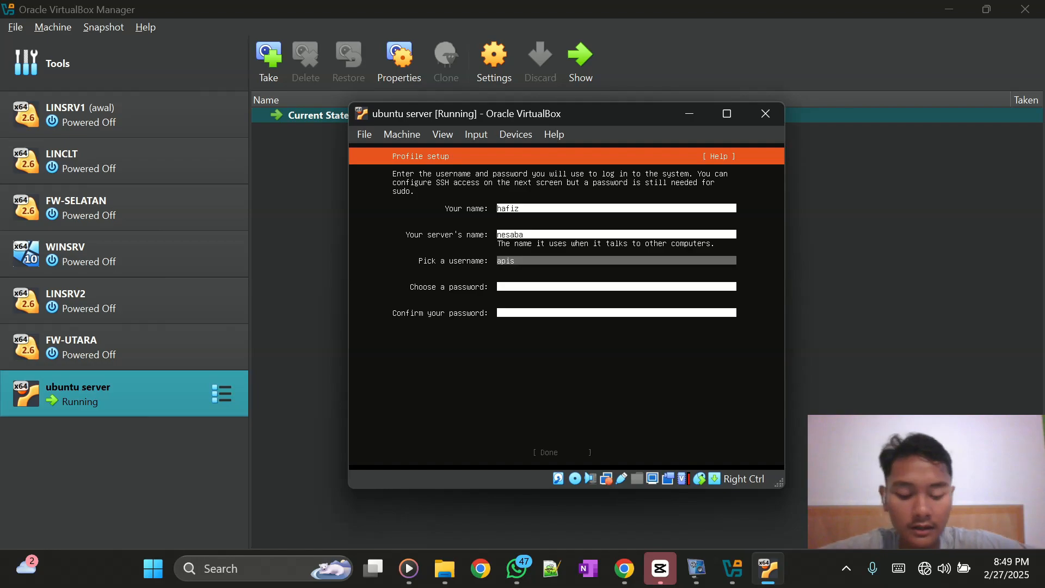
- Submit the profile with its password and leave OpenSSH uninstalled to begin installing
key("Tab")
key("Tab")
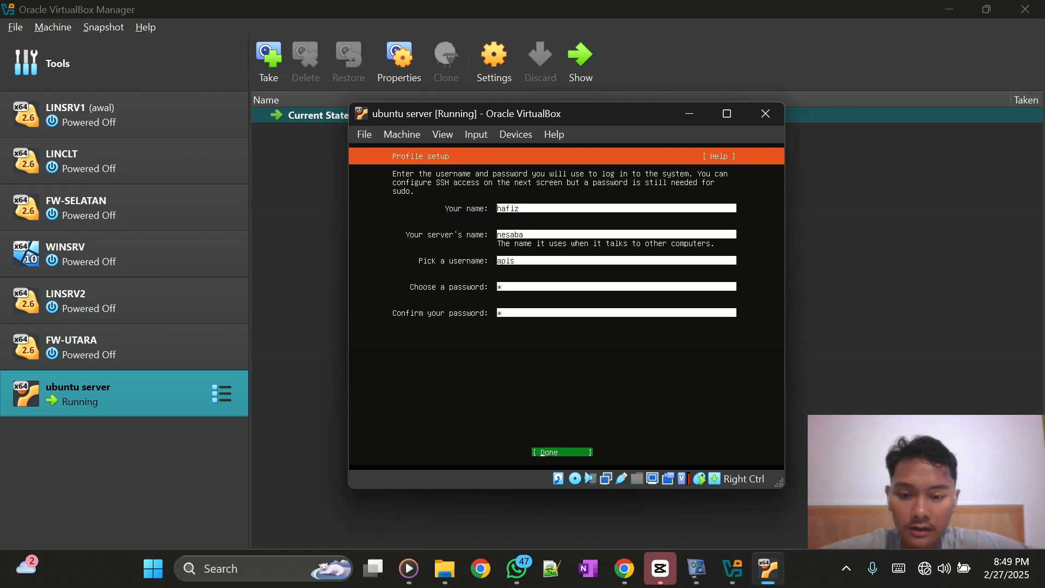
key("Tab")
key("Return")
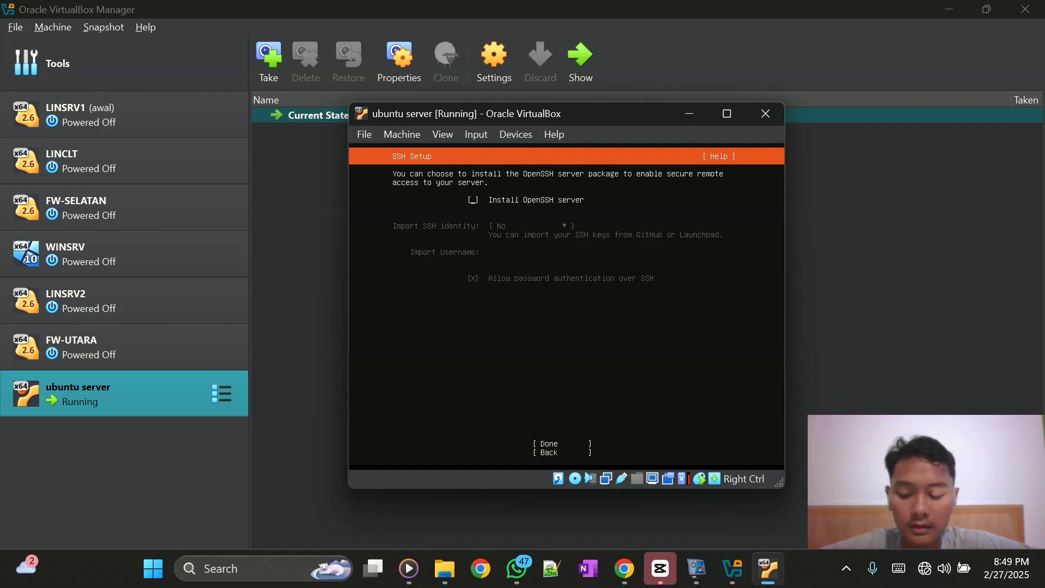
key("Tab")
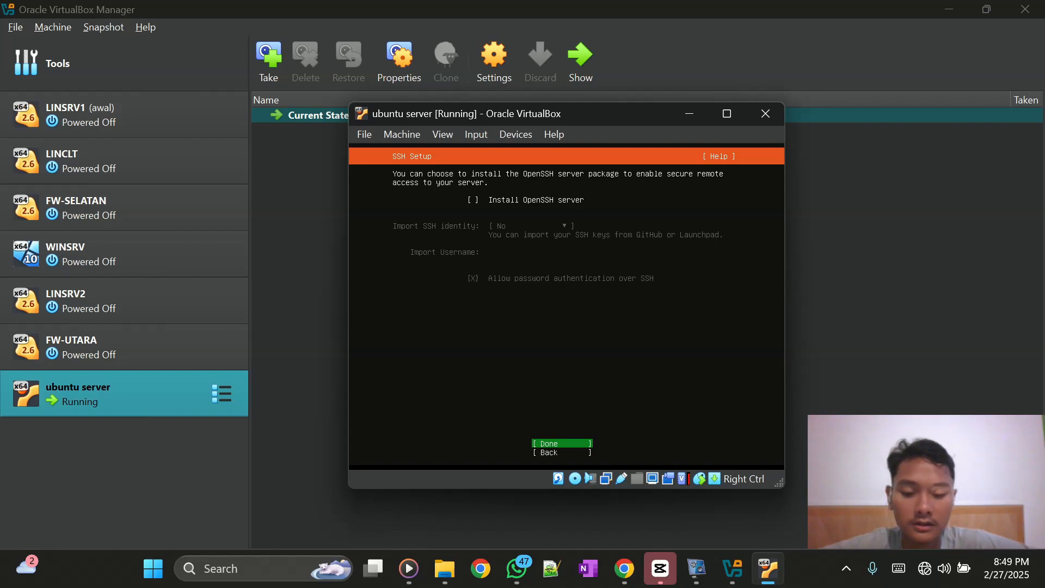
key("Return")
key("Return")
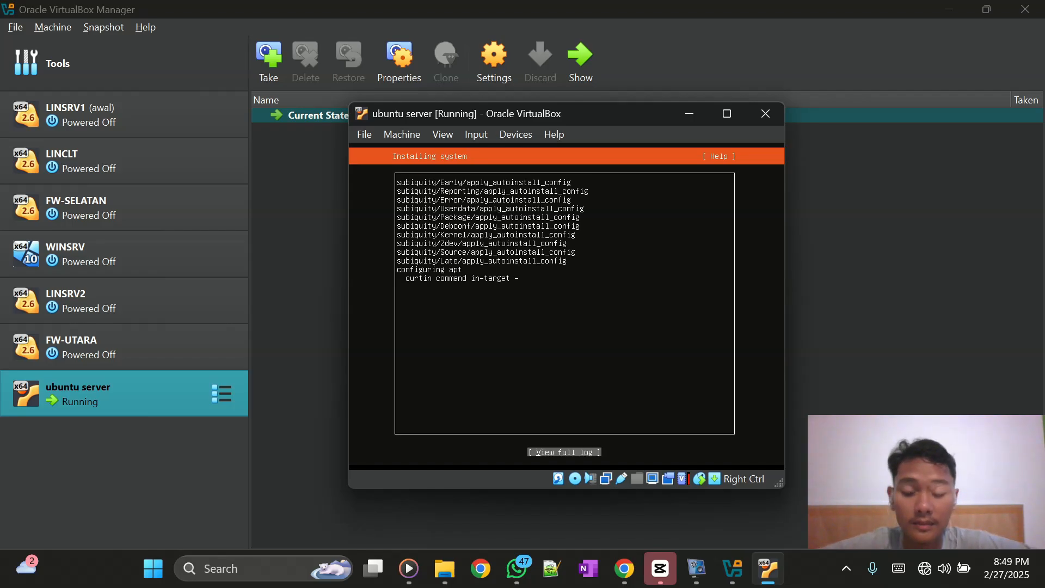
- View the full installer log, close it, and move toward Cancel update and reboot
key("Return")
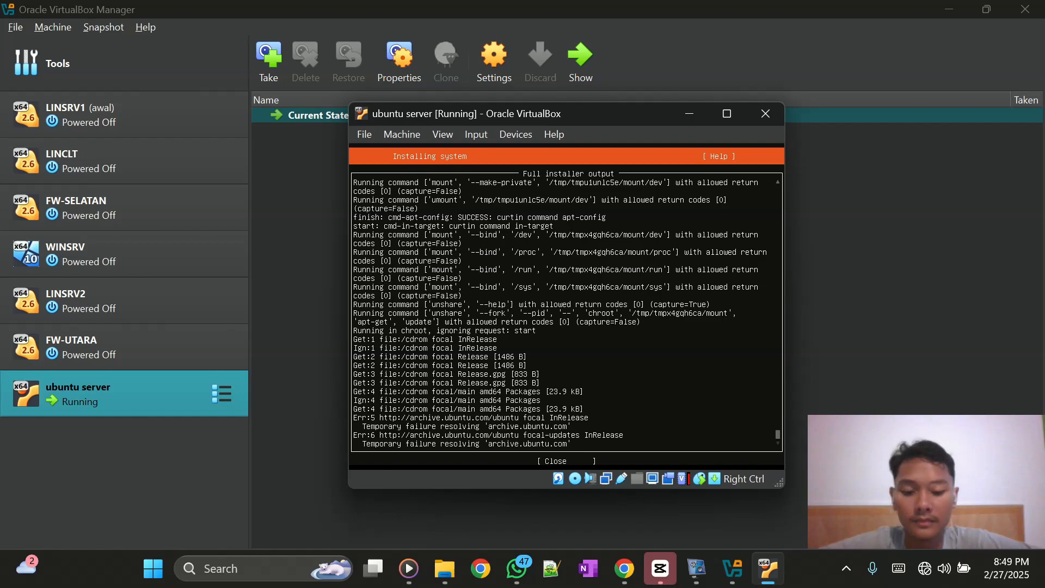
key("Tab")
key("Return")
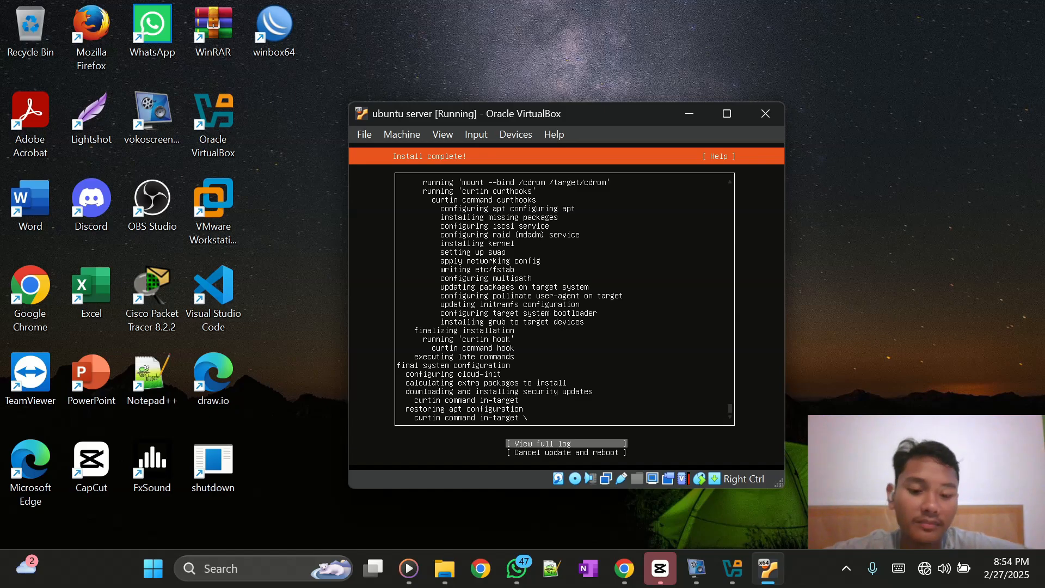
key("Down")
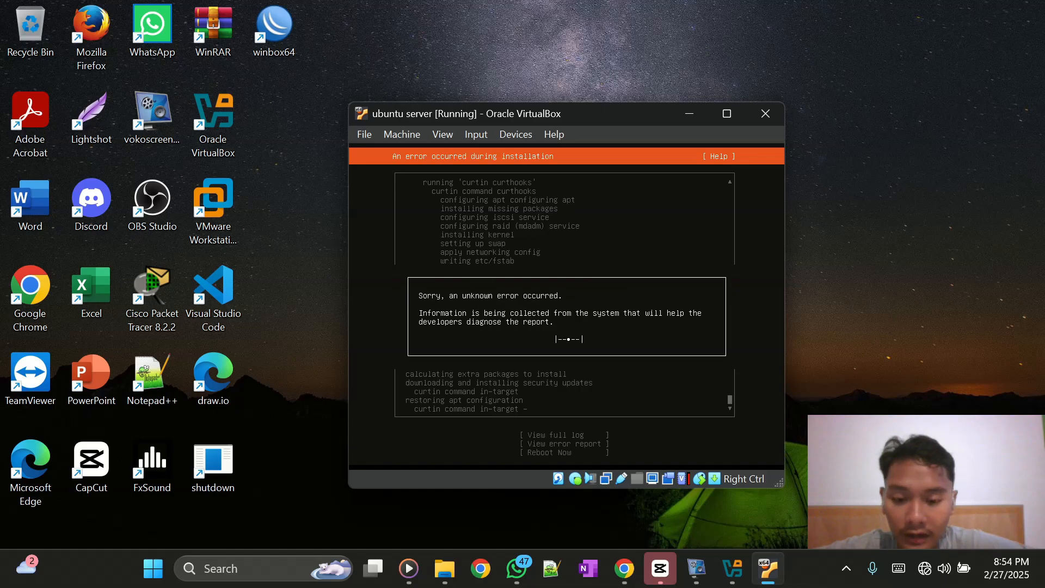
- Close the installer's error report and choose Reboot Now
key("Down")
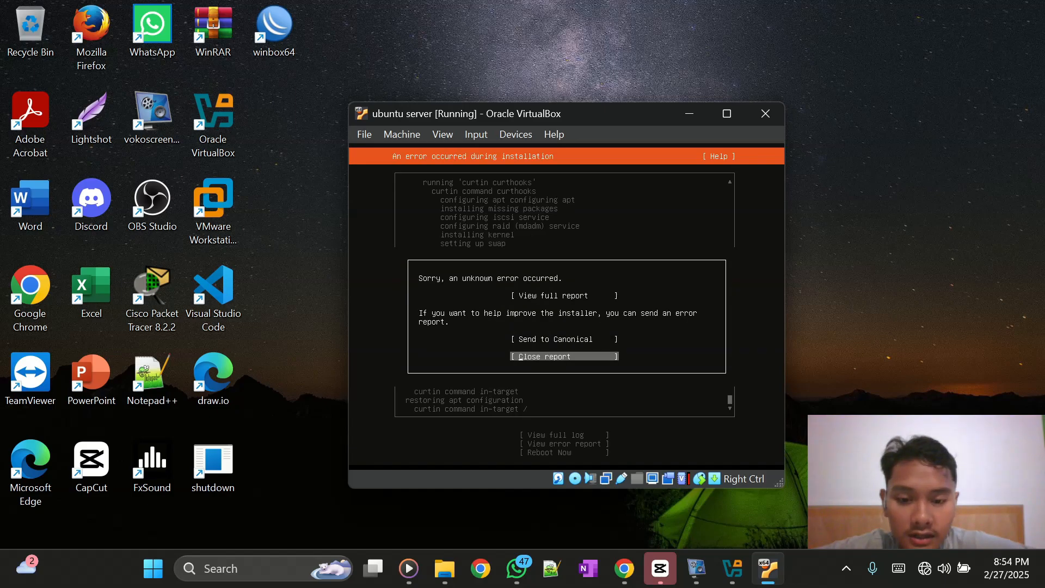
key("Return")
key("Down")
key("Down")
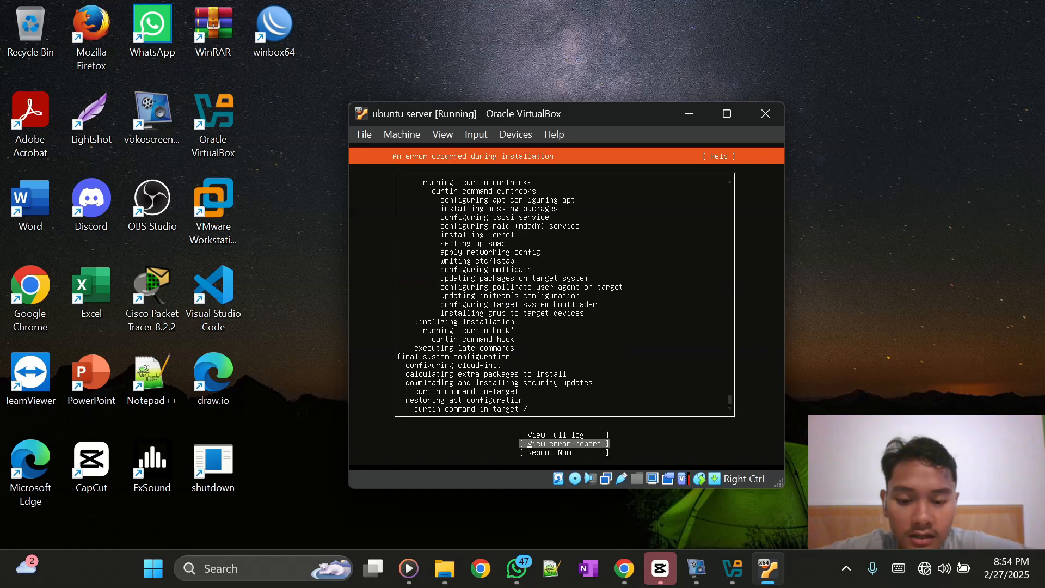
key("Return")
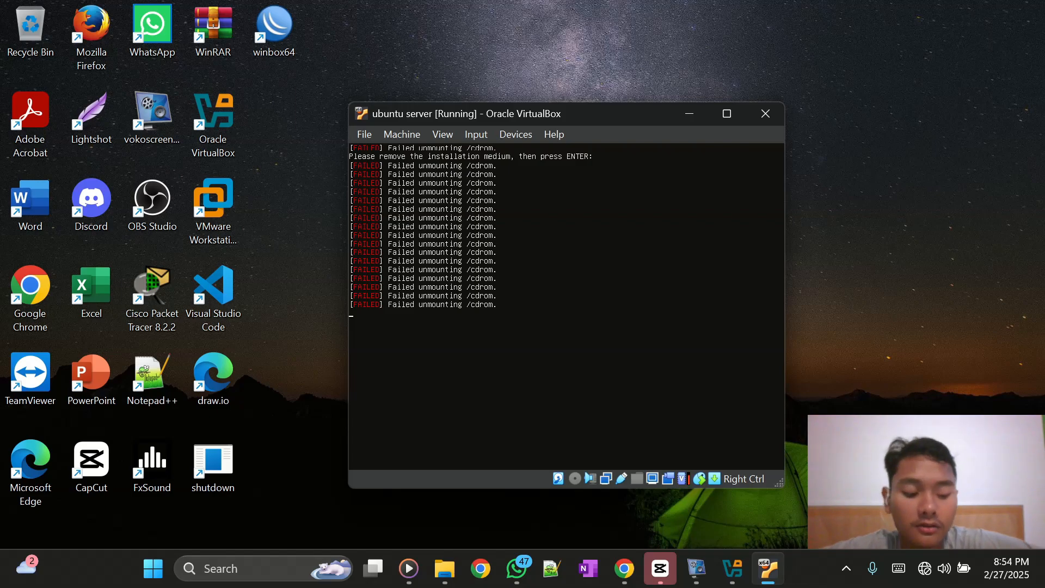
- Continue past the remove-medium prompt and log in at the nesaba console as the new user
key("Return")
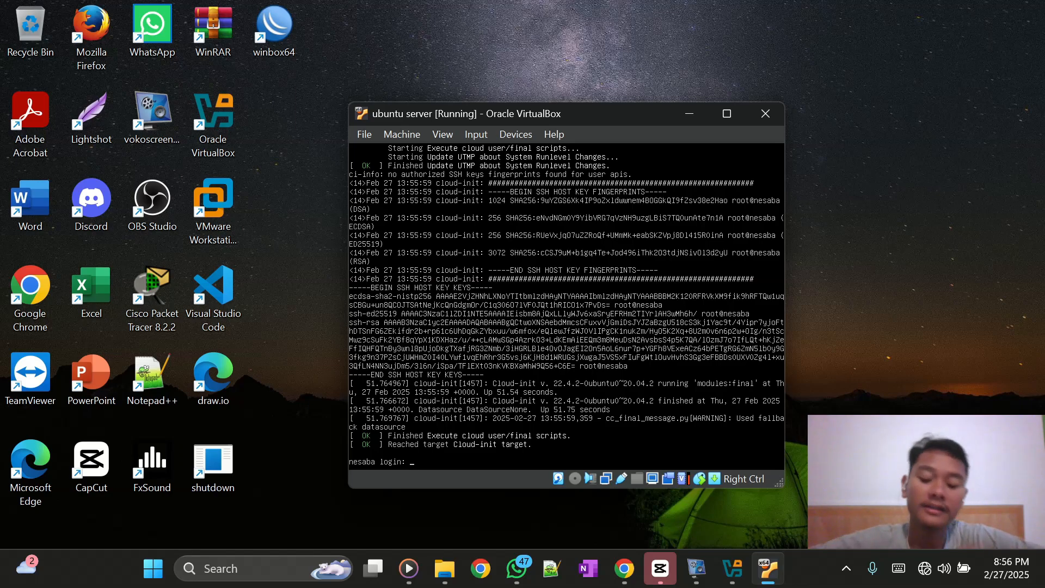
type("ap")
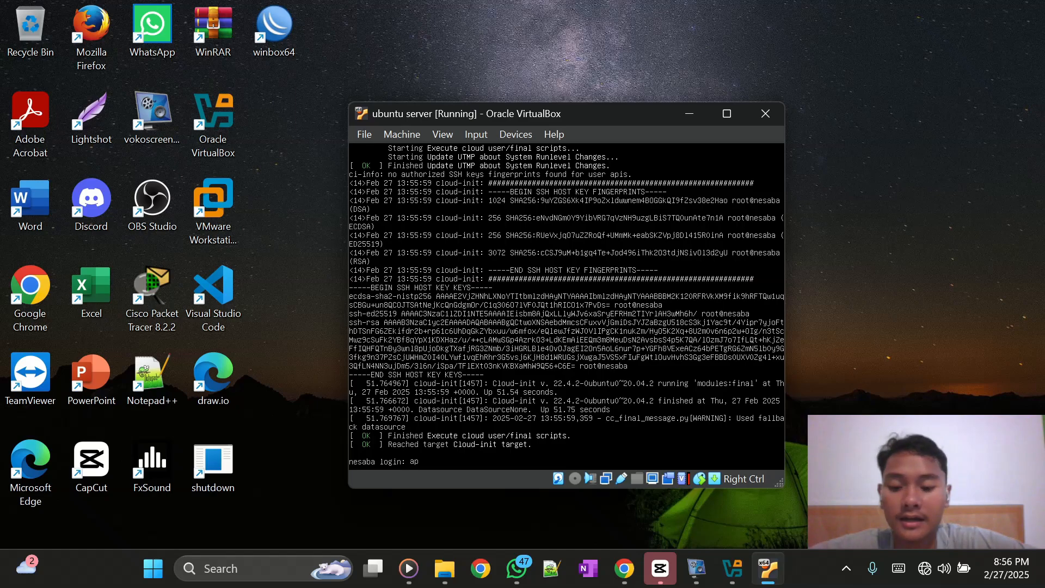
type("is")
key("Return")
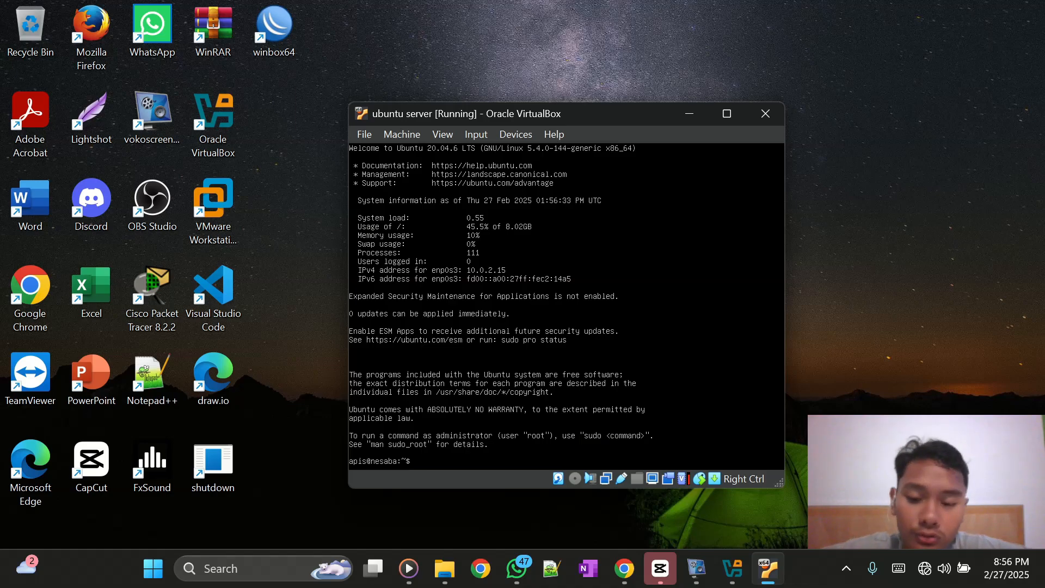
- Run clear, ip a and hostnamectl to check the server's network addresses and hostname
type("ear")
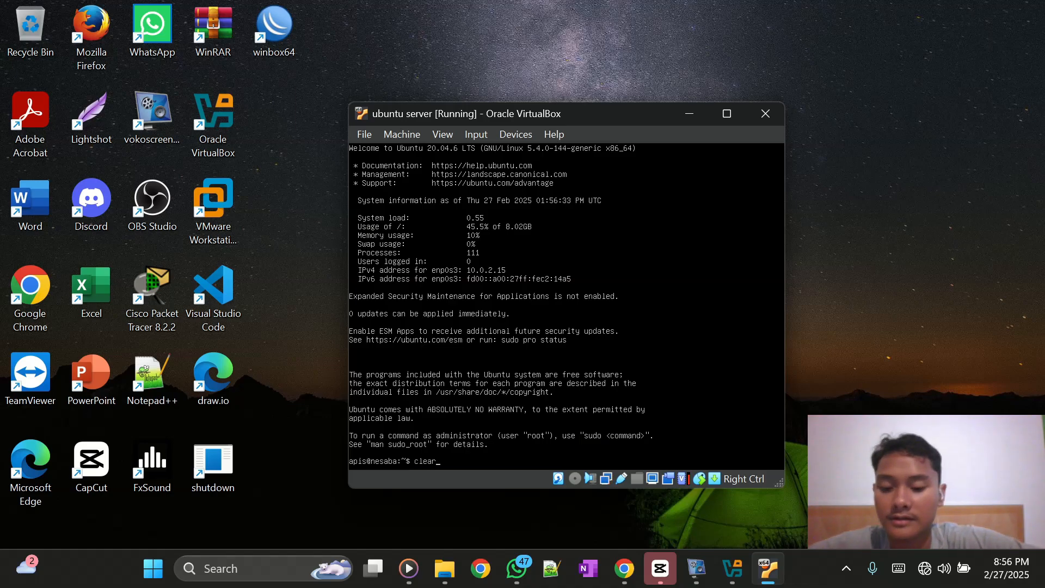
key("Return")
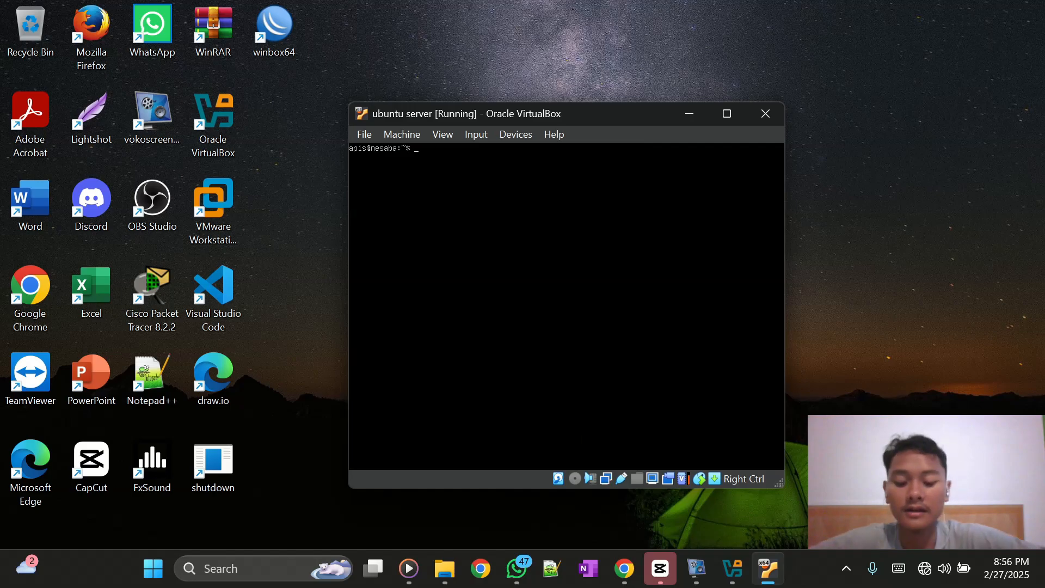
type("ip a")
key("Return")
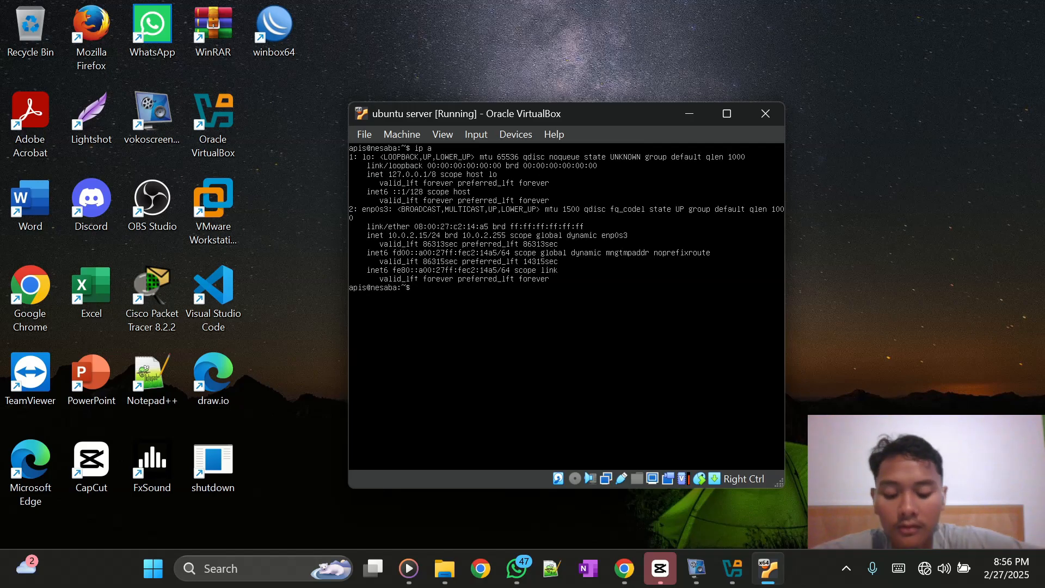
type("hostnm")
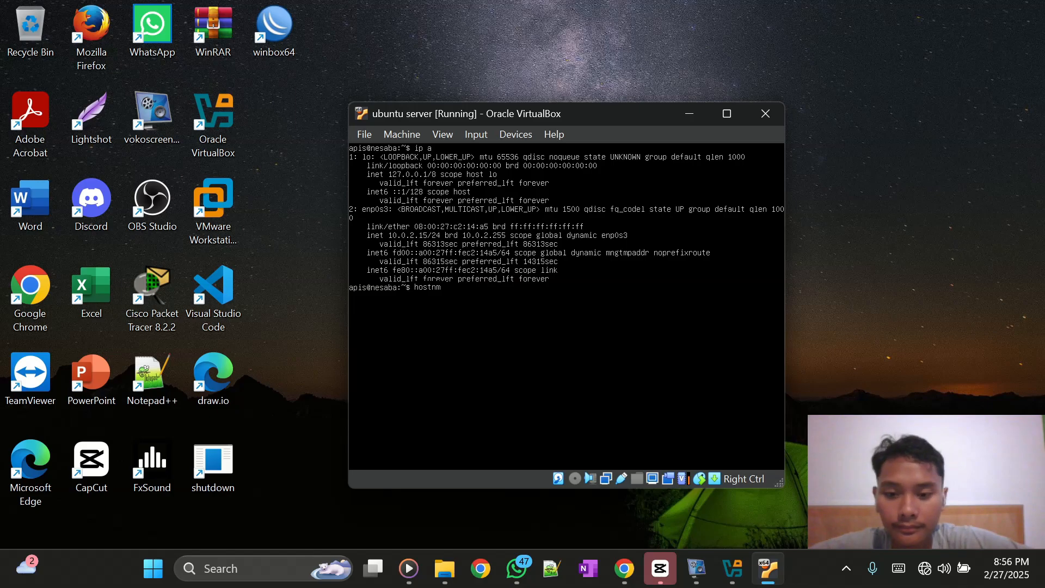
key("BackSpace")
type("a")
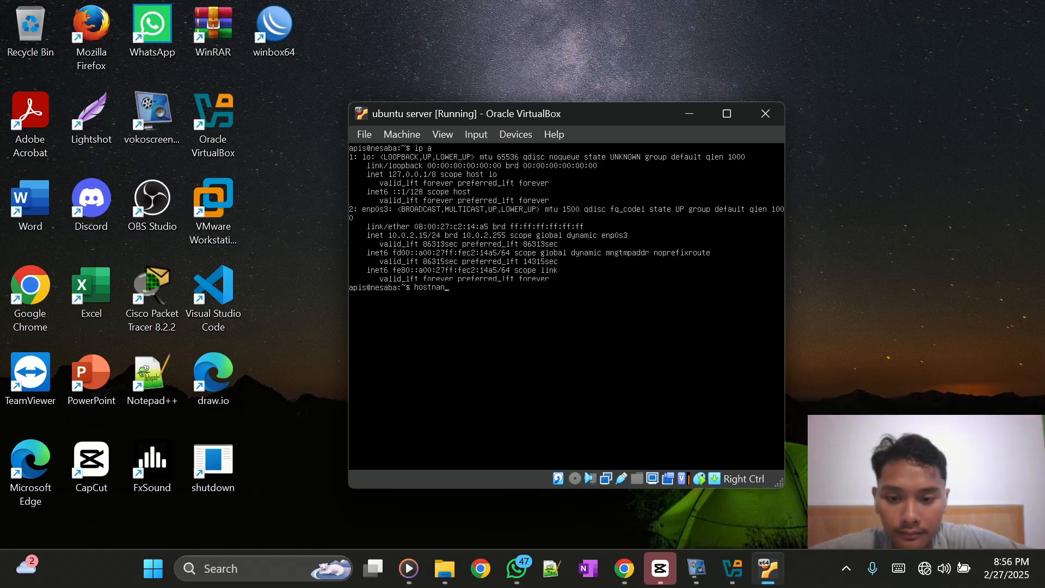
type("mect")
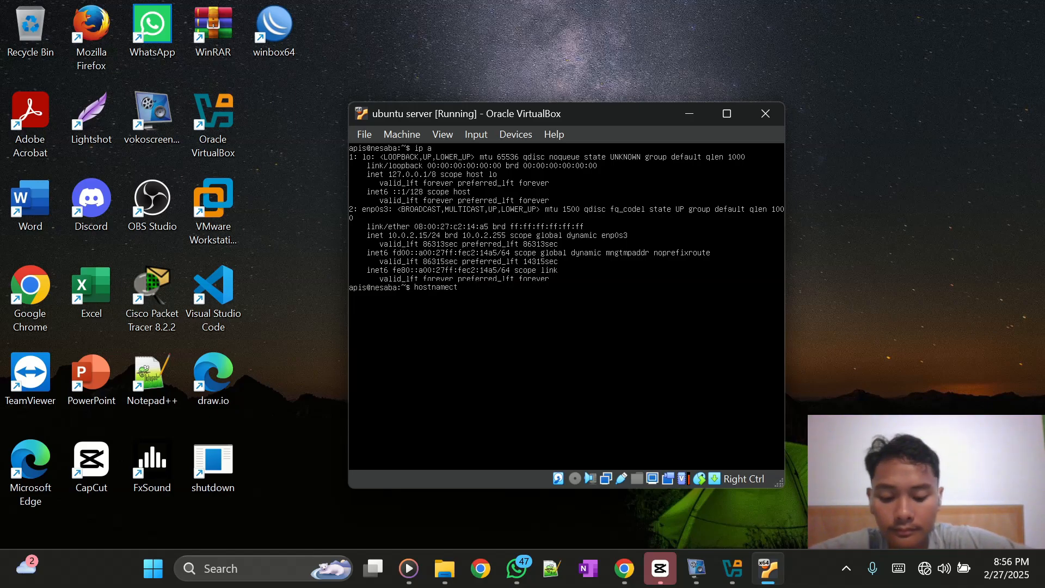
type("l")
key("Return")
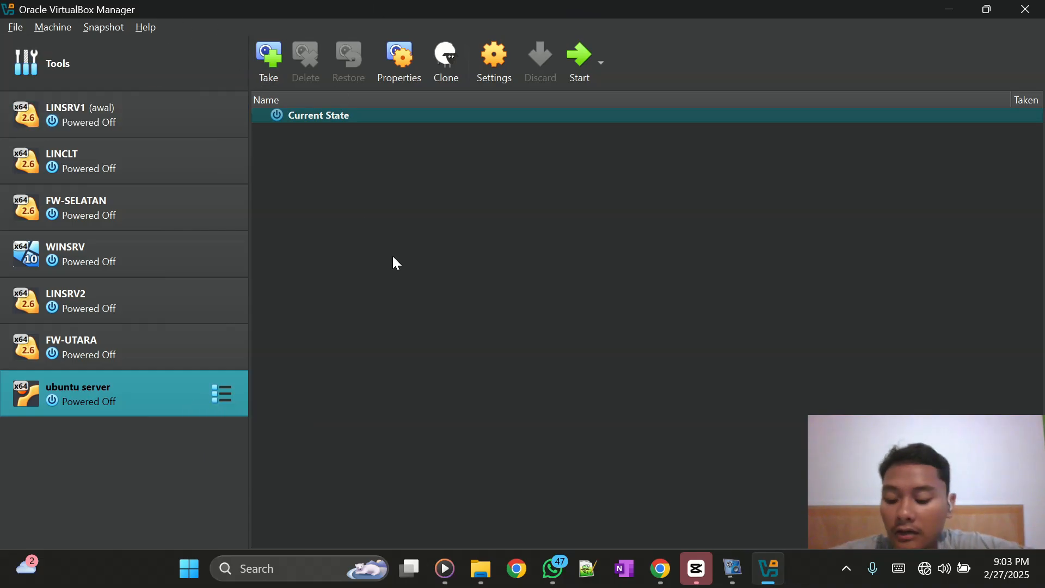
- Create a new VM named 'ubuntu dekstop' with a 10 GB virtual hard disk
key("ctrl+n")
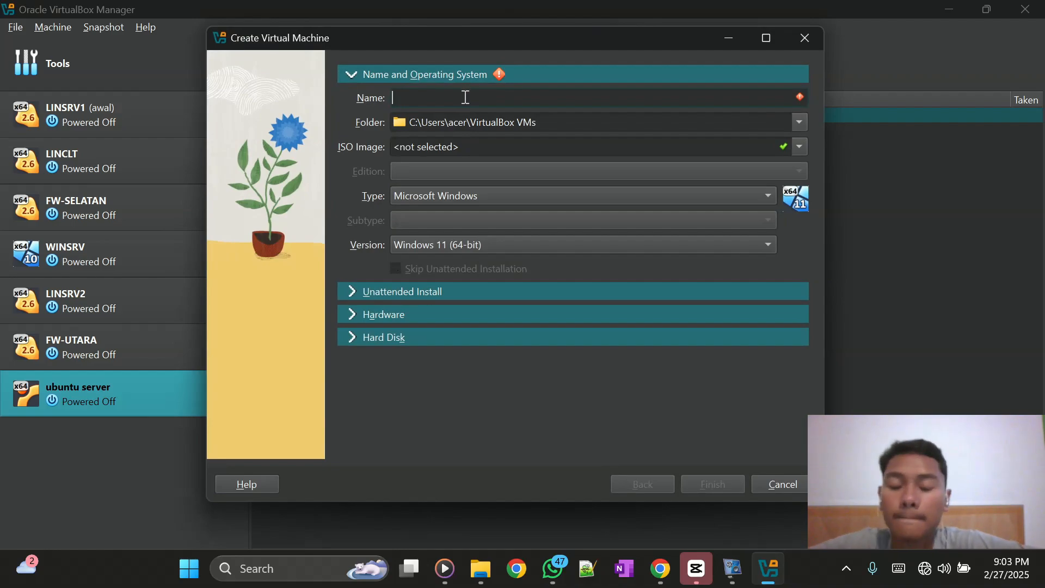
type("ubun")
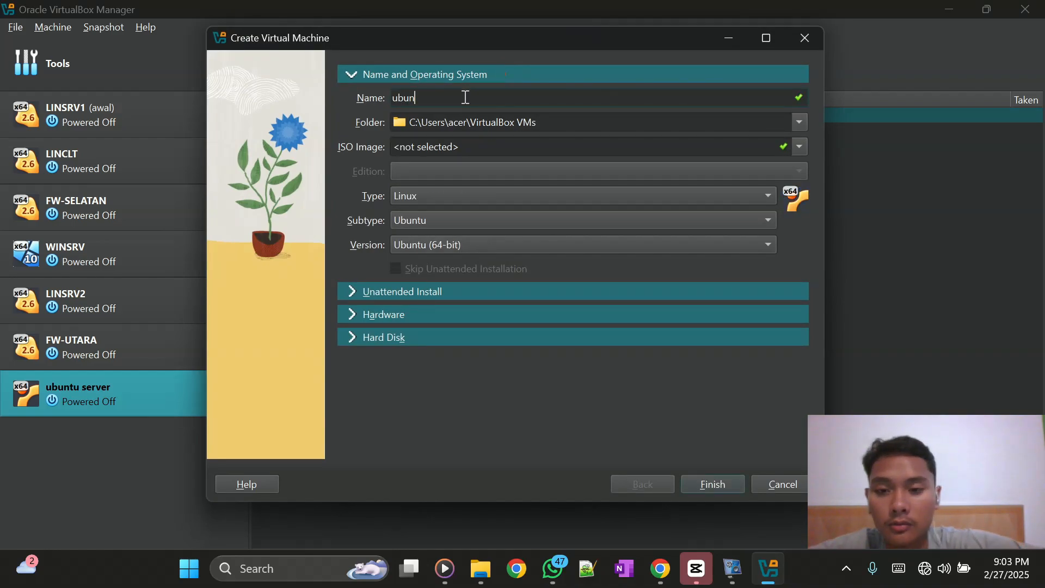
type("tu de")
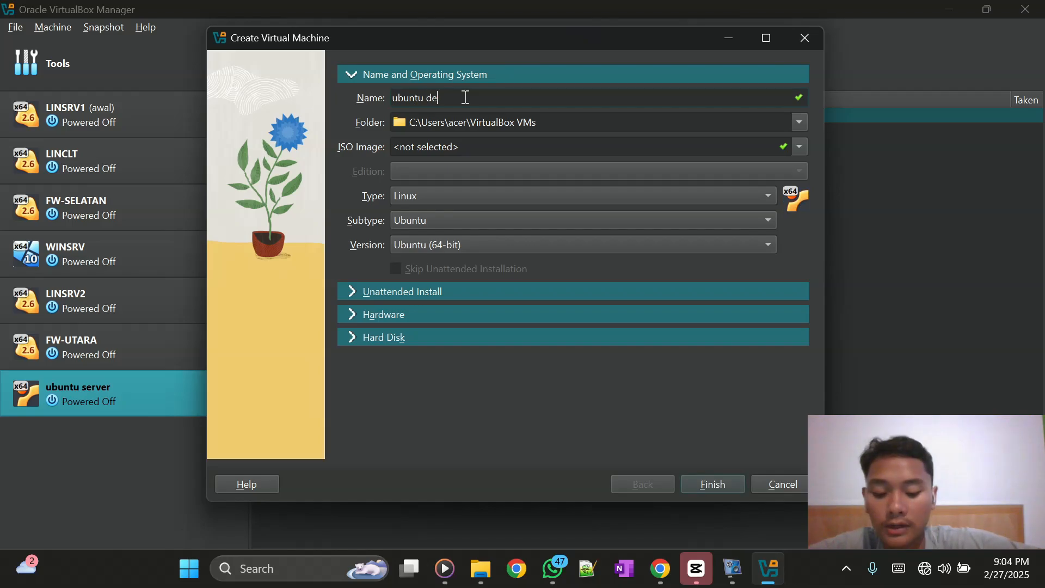
type("kstop")
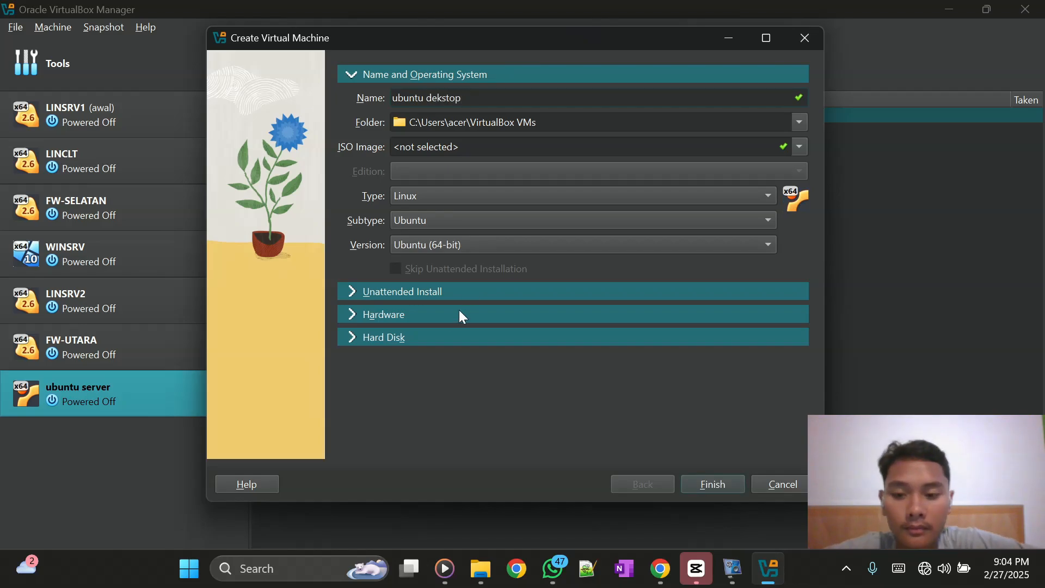
left_click(445, 320)
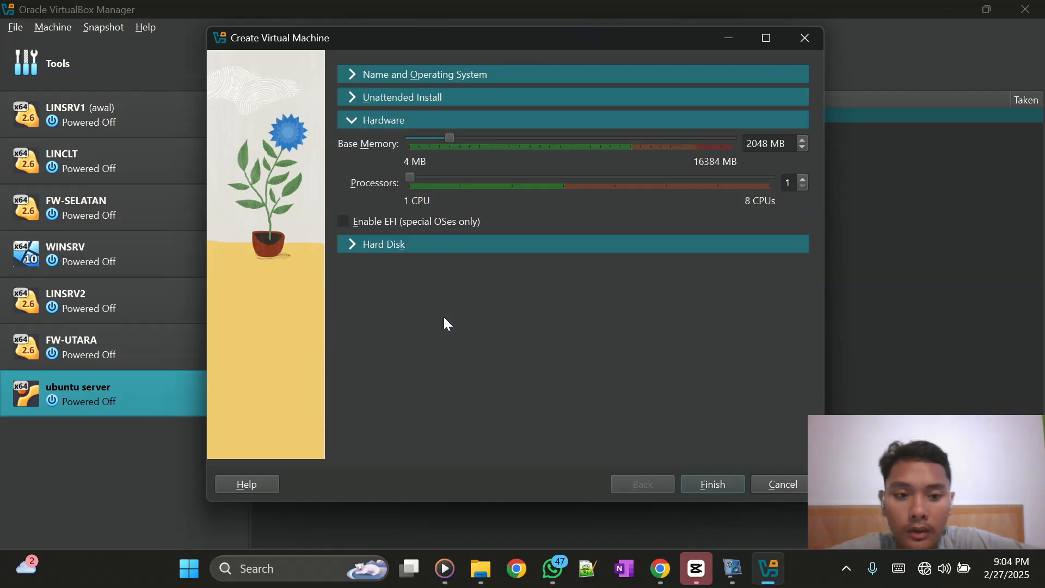
left_click(553, 243)
double_click(756, 241)
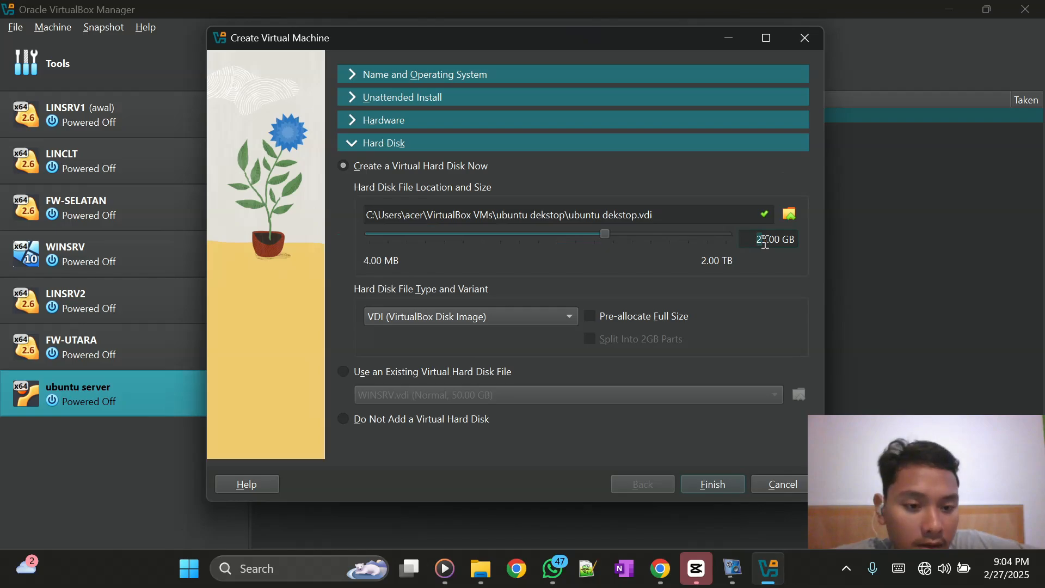
type("10")
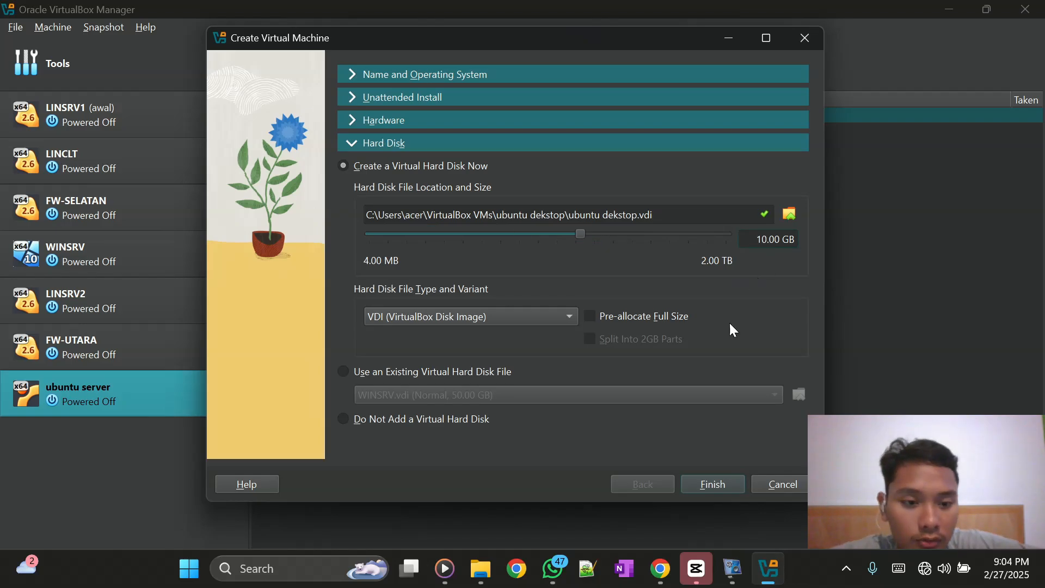
left_click(726, 482)
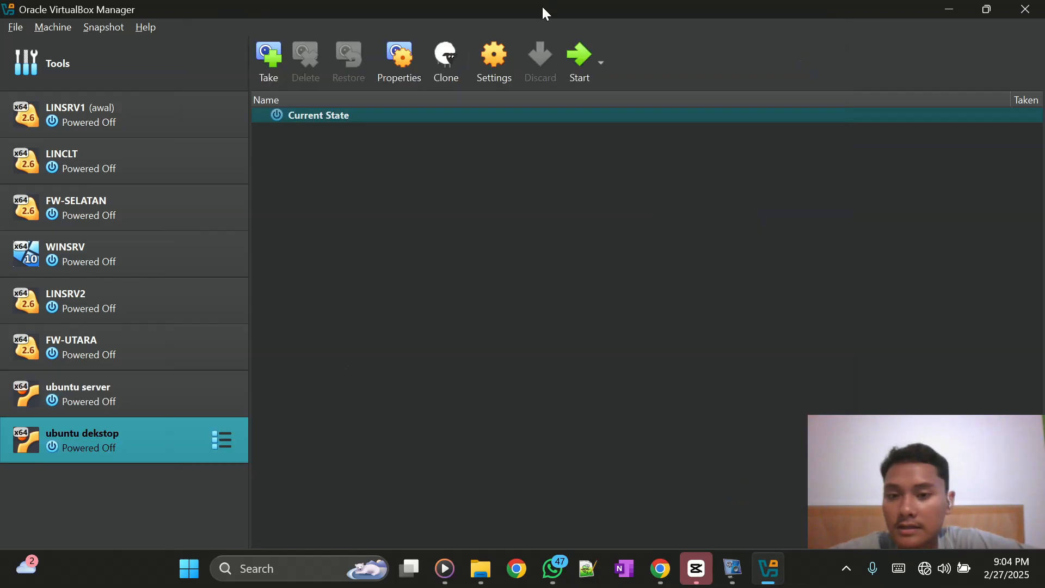
- Load ubuntu-20.04-desktop-amd64.iso into the empty optical drive, save the settings, and start the VM
left_click(495, 62)
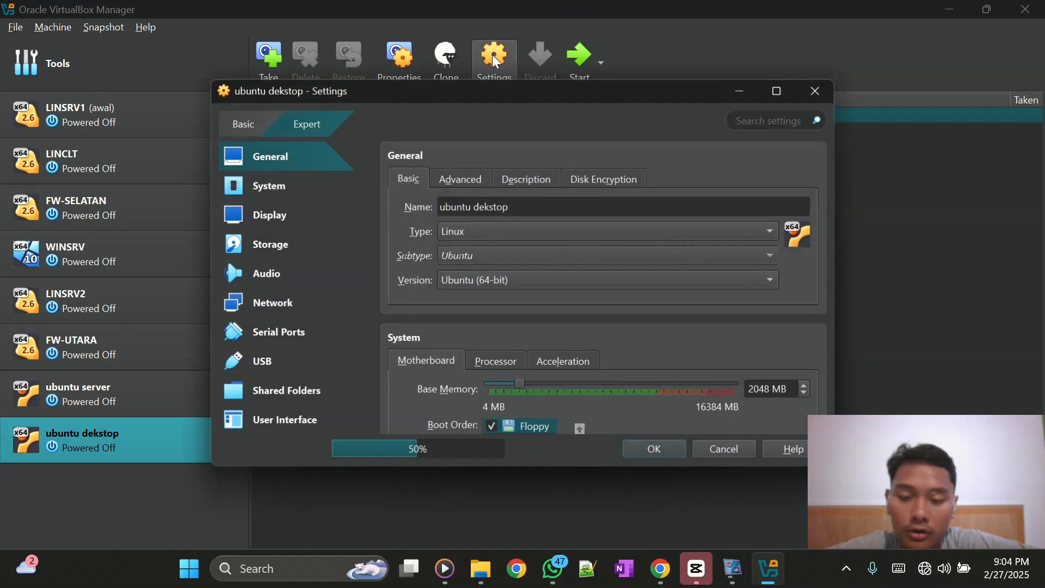
left_click(292, 252)
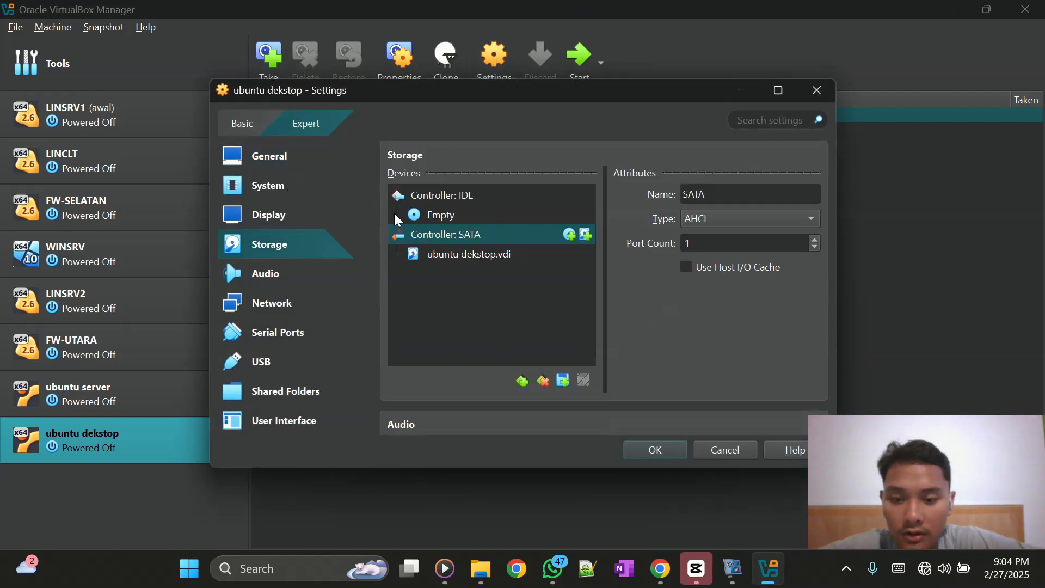
left_click(448, 217)
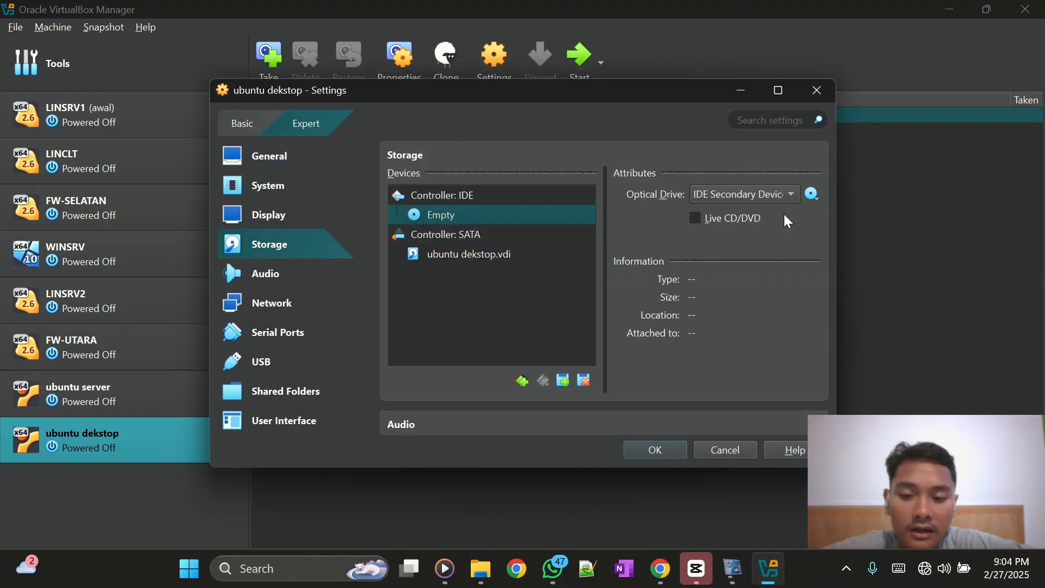
left_click(811, 202)
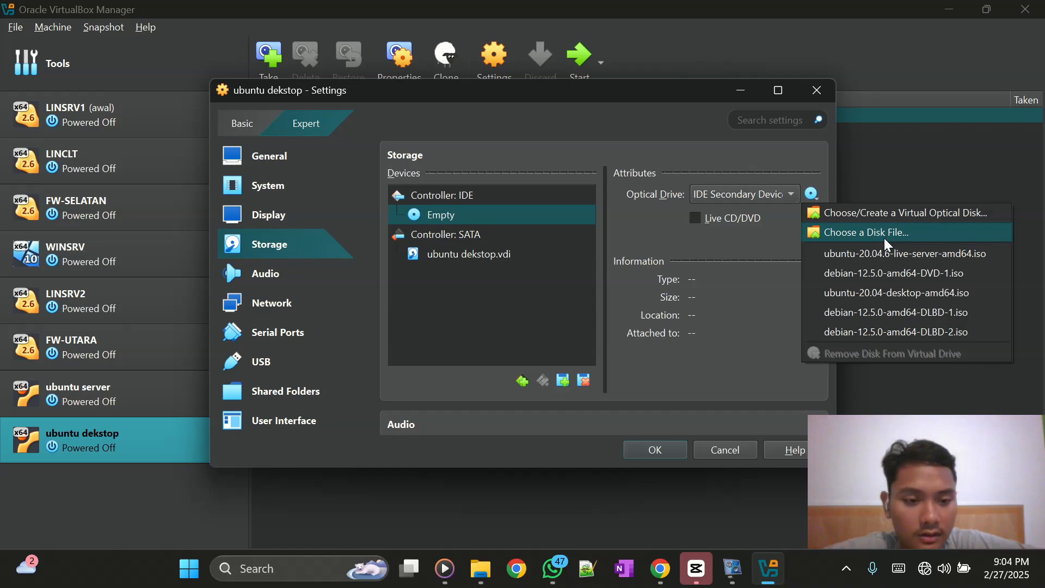
left_click(886, 240)
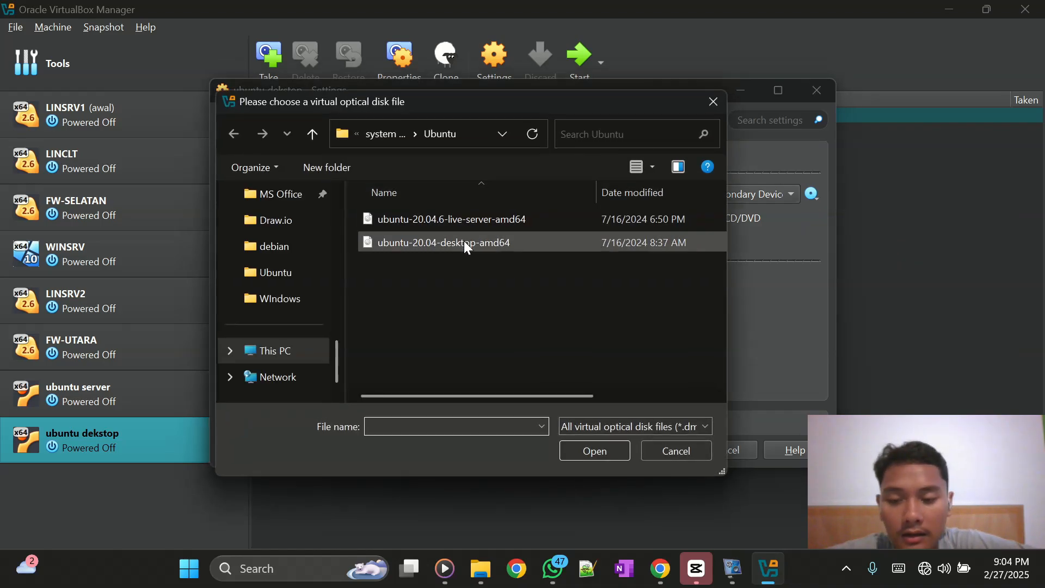
left_click(465, 243)
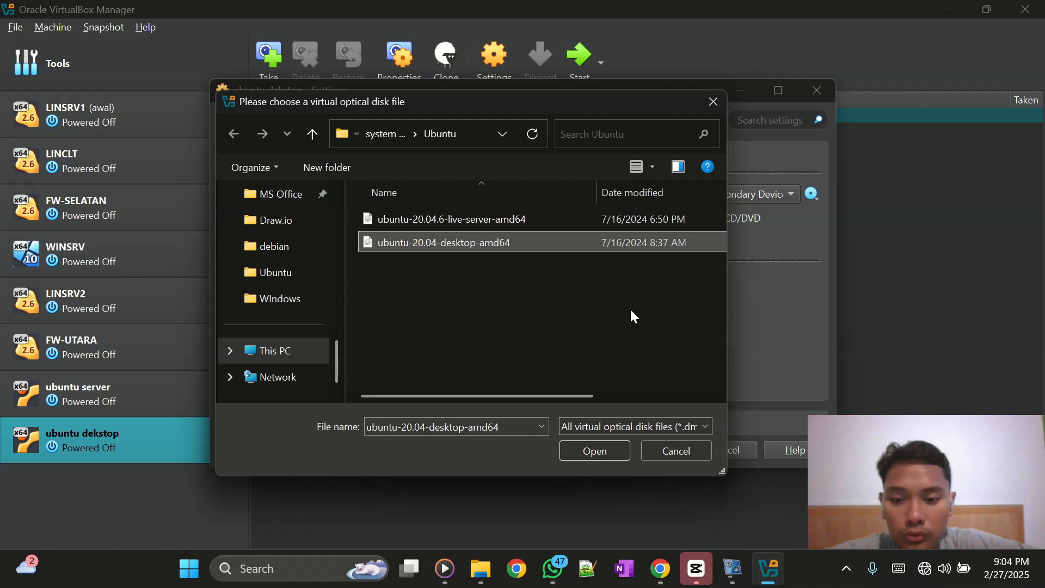
left_click(601, 452)
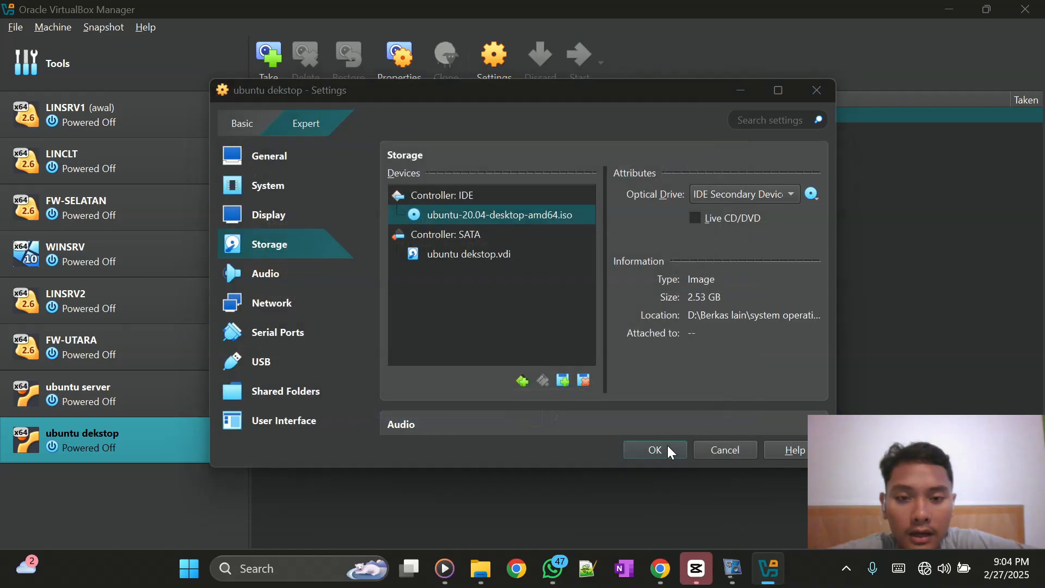
left_click(667, 446)
left_click(586, 63)
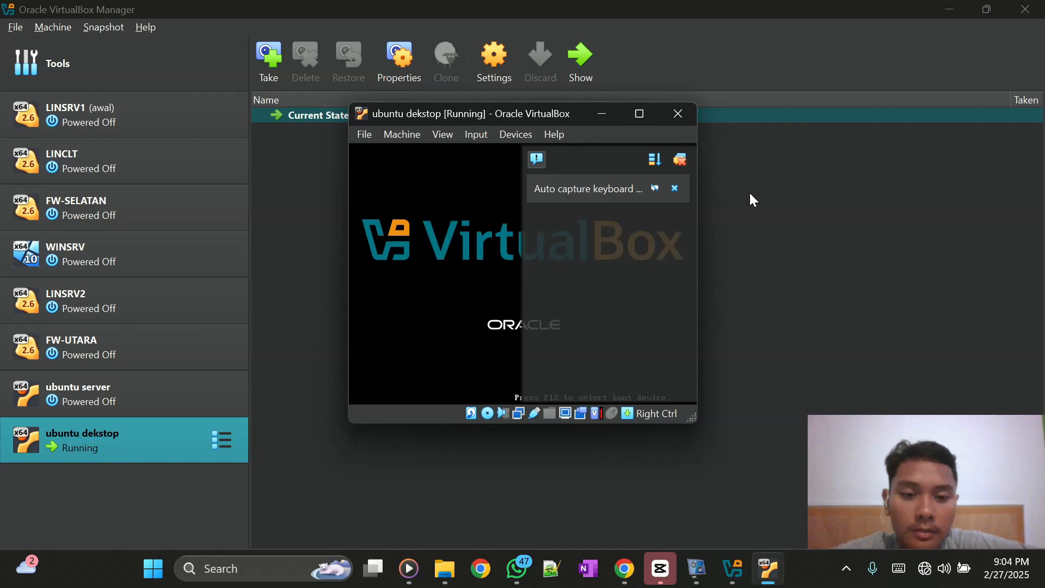
- Dismiss the keyboard capture notice and skip the installer's disk check with Ctrl+C
left_click(682, 159)
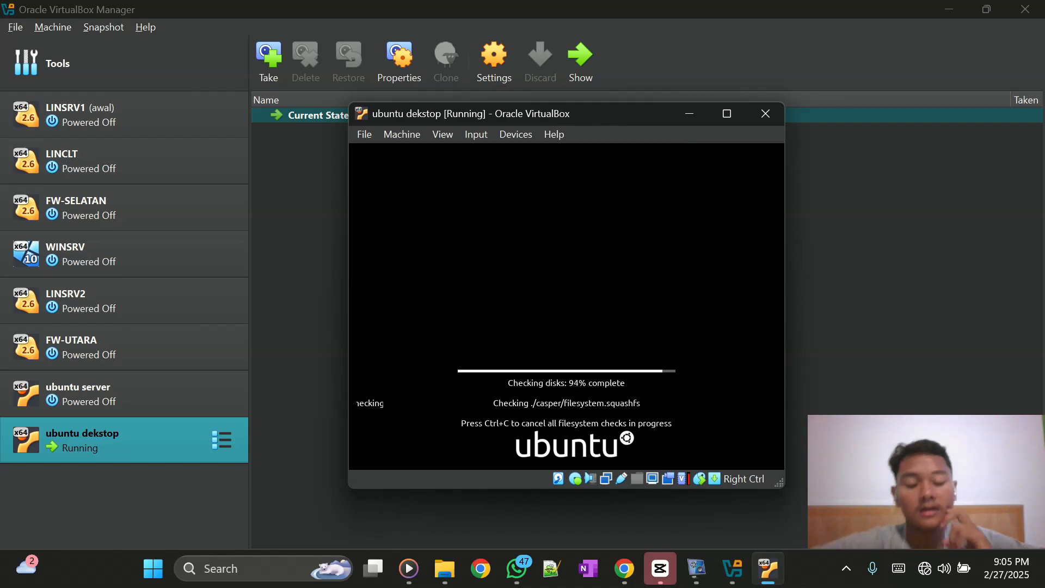
key("ctrl+c")
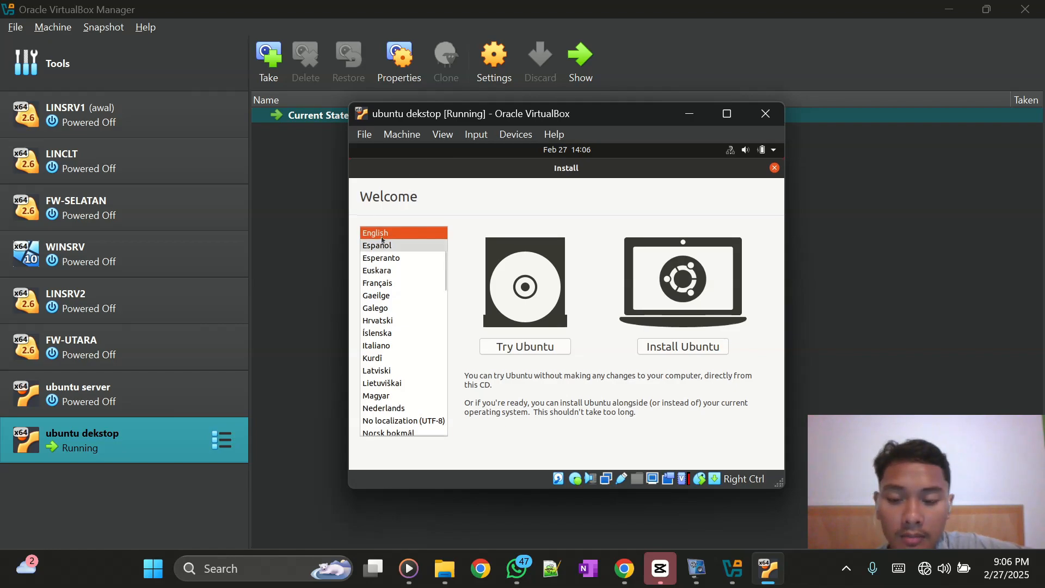
- Choose Install Ubuntu with the English (US) keyboard and include third-party software
left_click(675, 348)
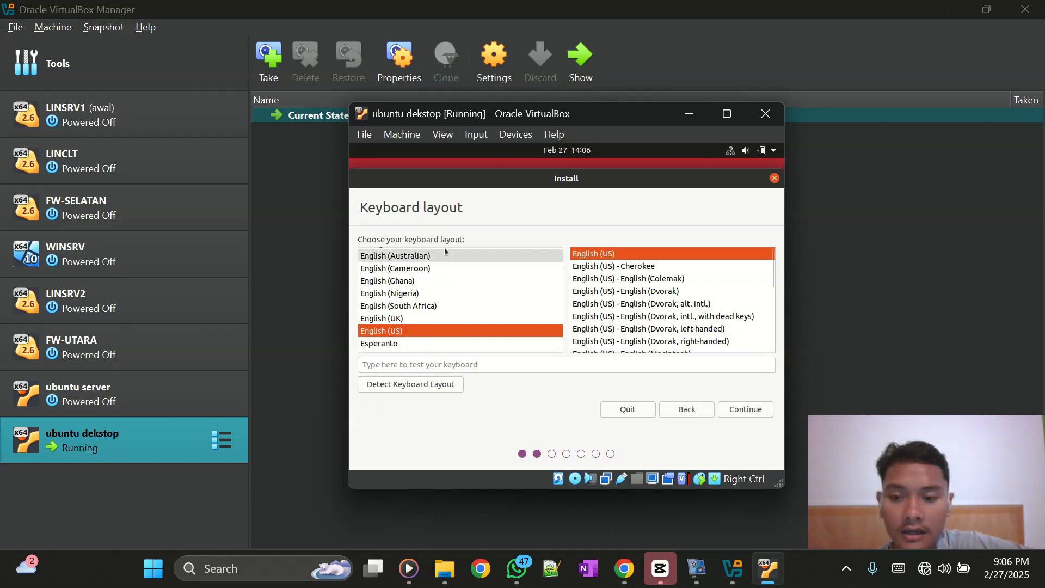
left_click(736, 409)
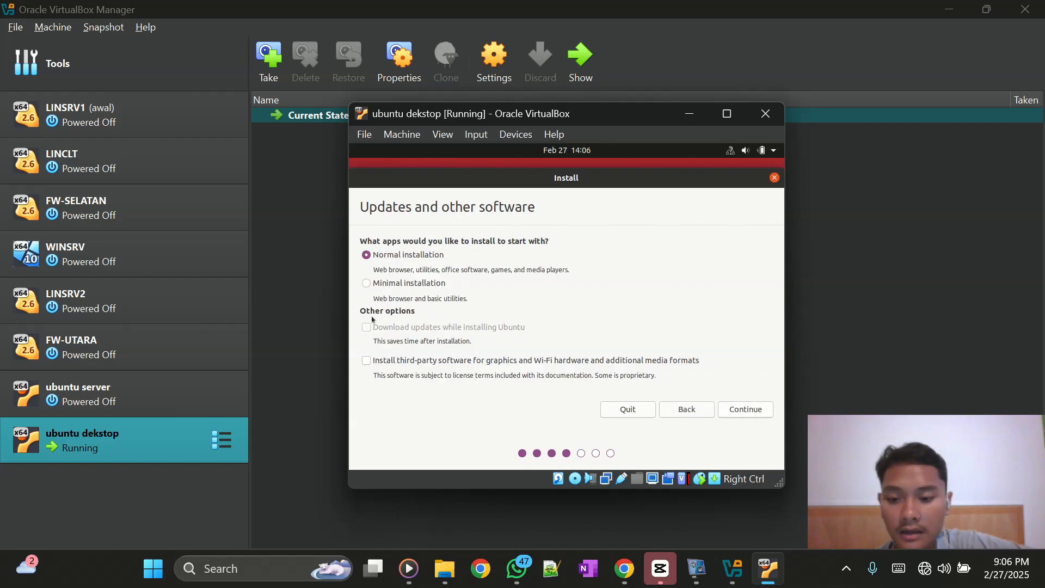
left_click(365, 362)
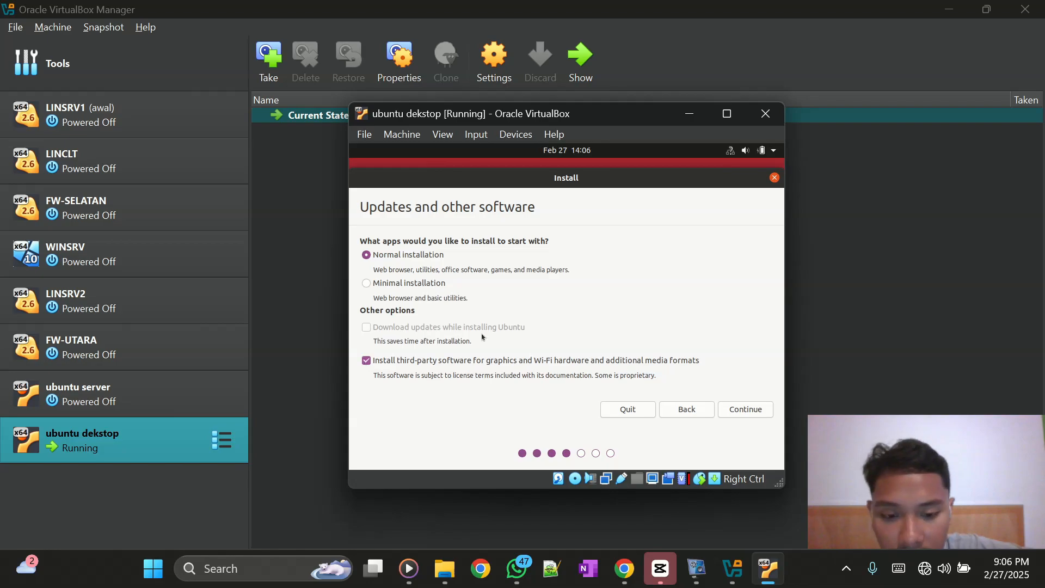
left_click(734, 409)
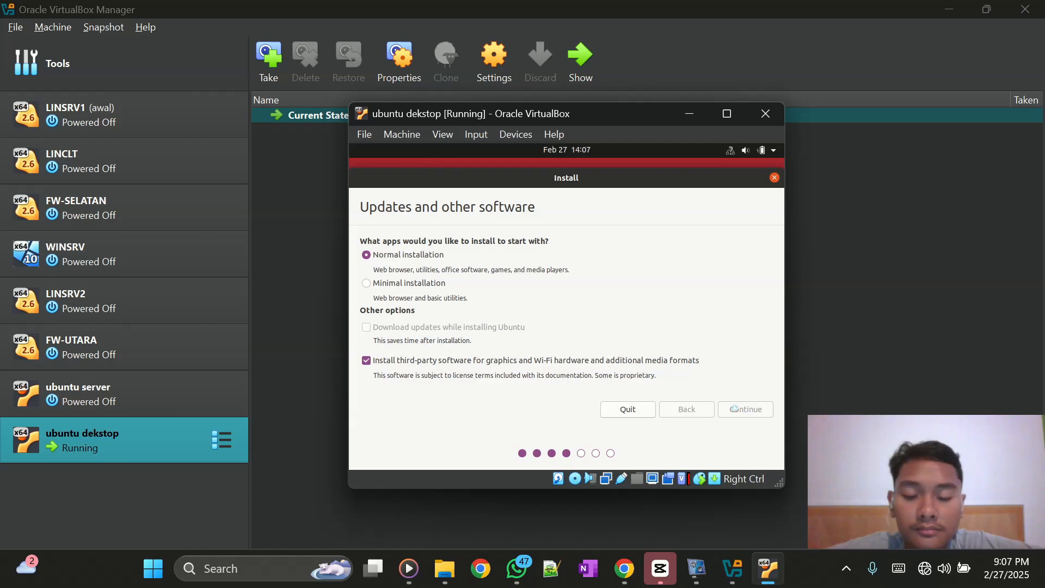
left_click(735, 409)
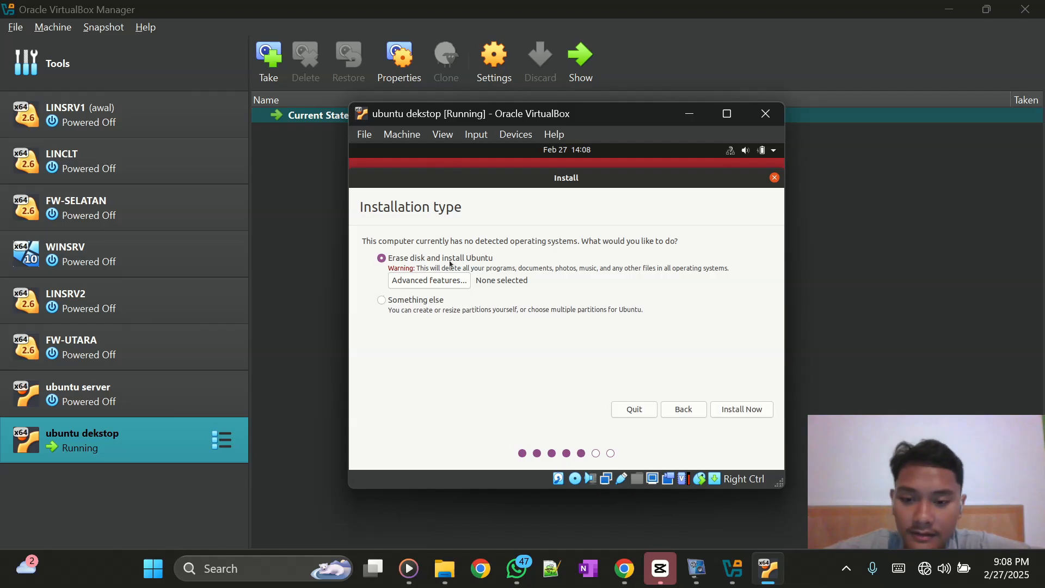
- Choose Erase disk and install Ubuntu, and confirm writing the partition changes
left_click(723, 416)
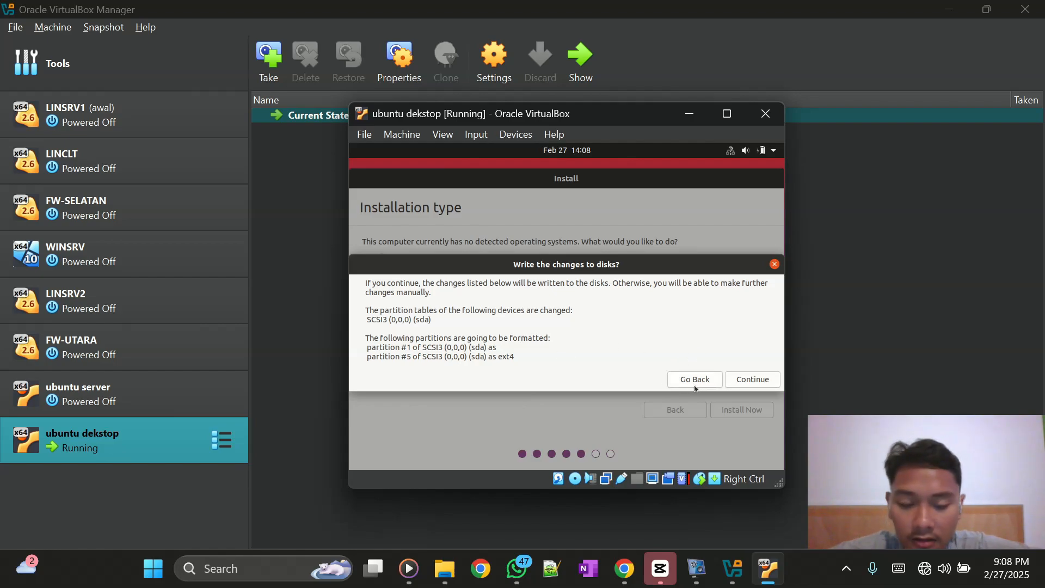
left_click(740, 376)
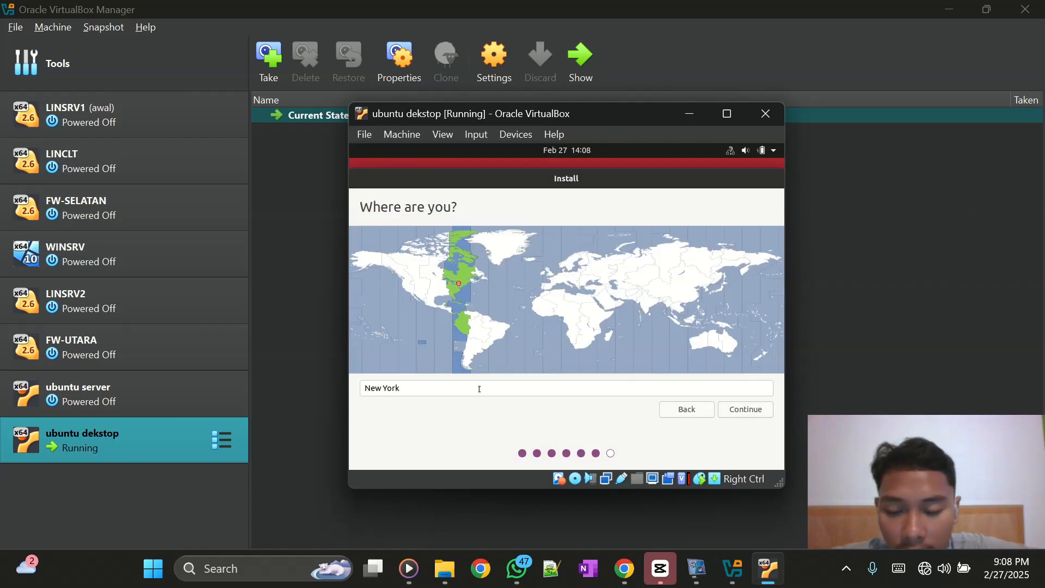
- Replace the New York location with Jakarta Time (Indonesia) and continue
left_click_drag(478, 387, 365, 382)
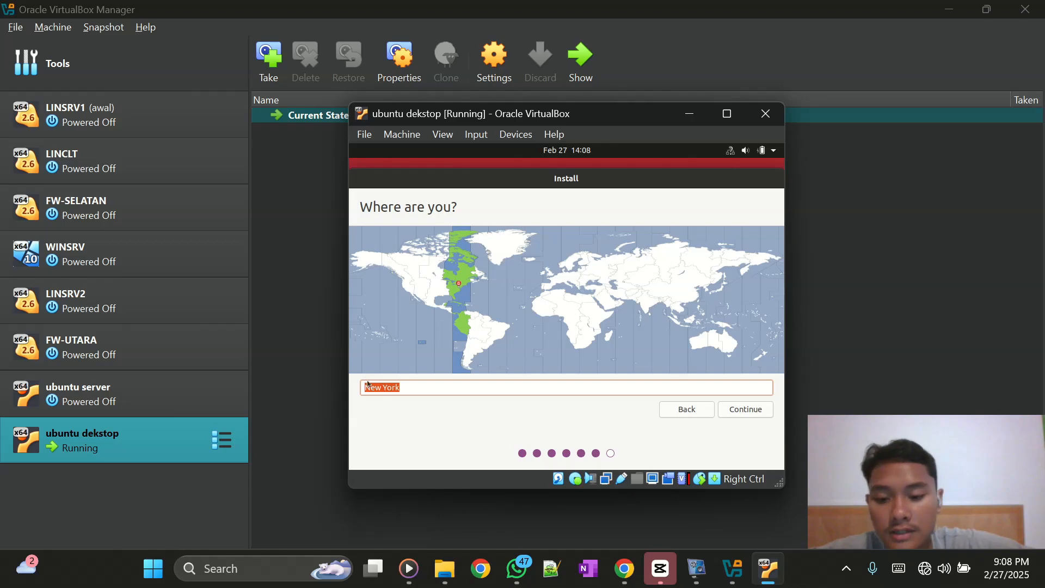
type("j")
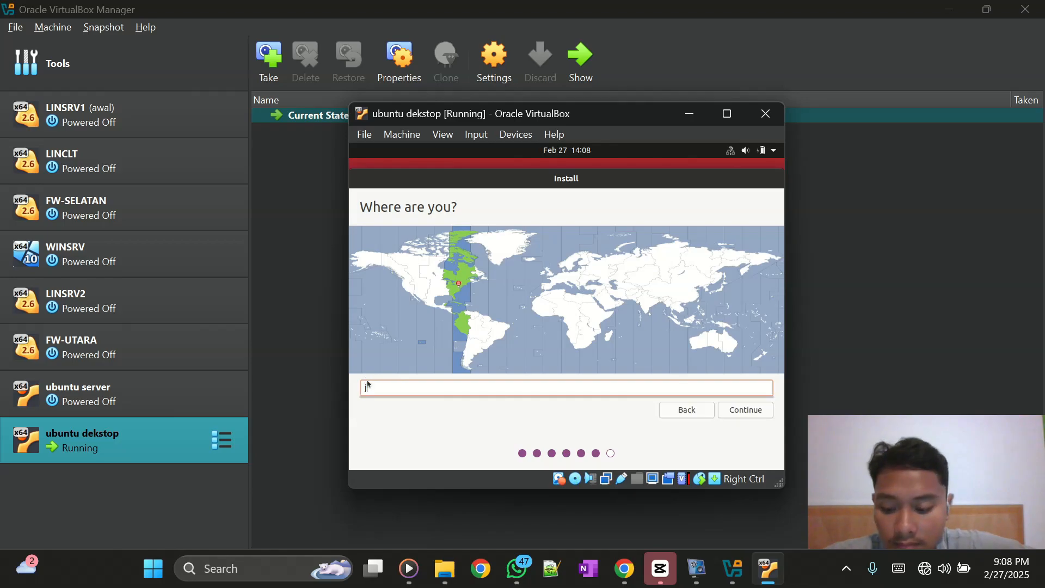
type("aka")
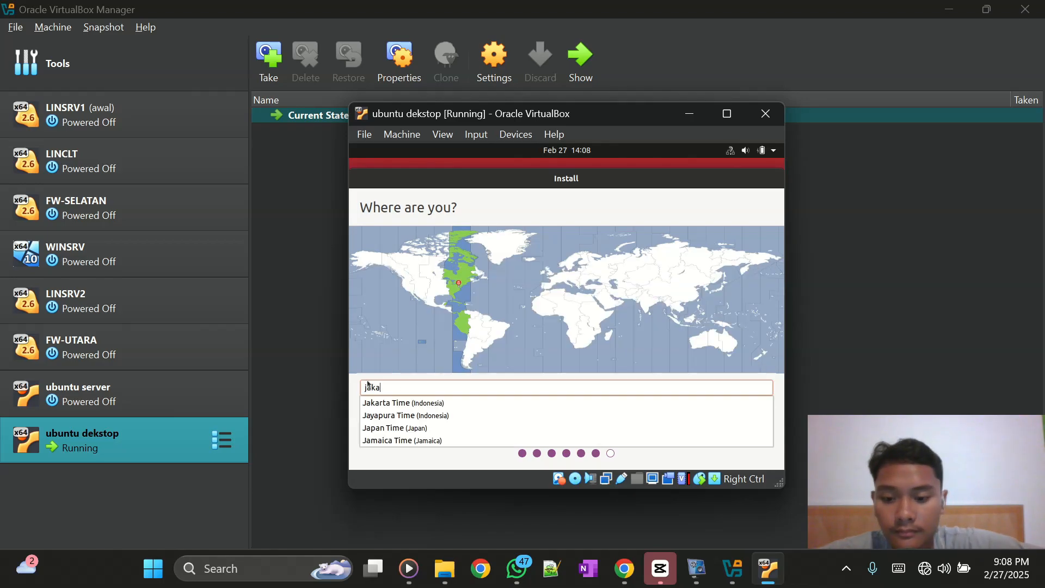
left_click(392, 404)
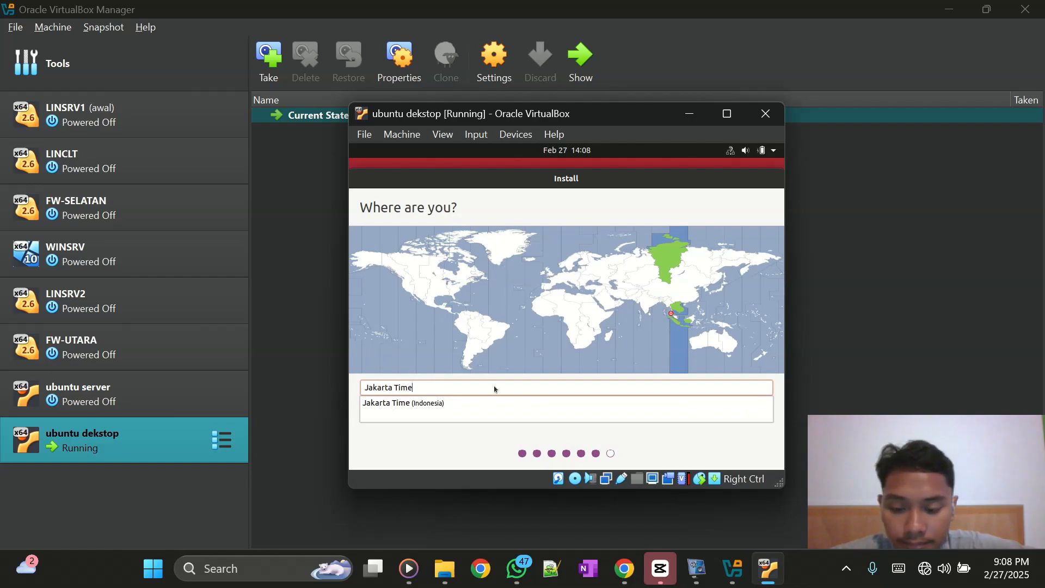
left_click(704, 407)
left_click(736, 411)
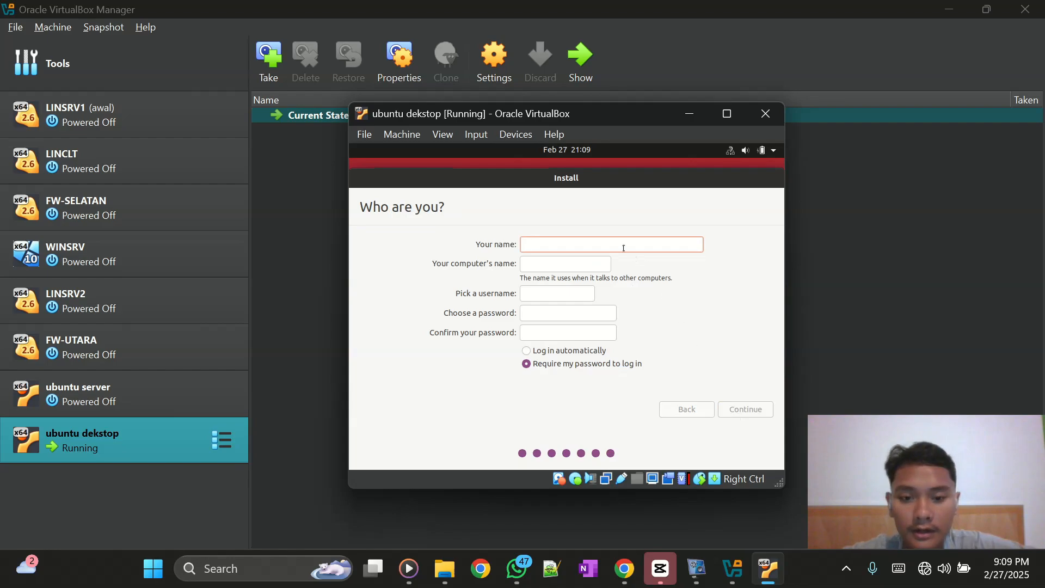
- Enter the user's full name and username, correcting the typos
type("hafiz")
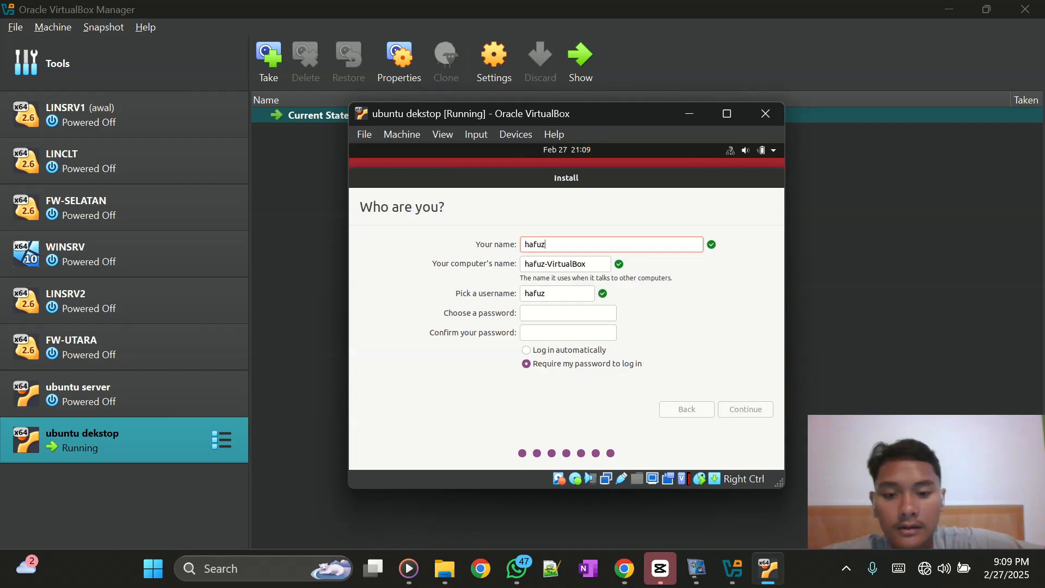
key("BackSpace")
type("z")
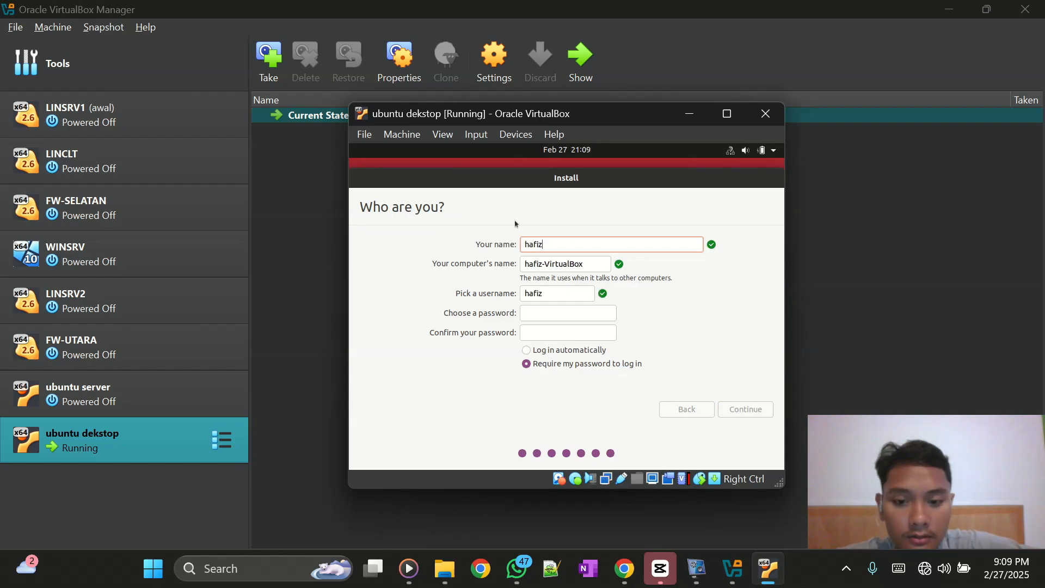
left_click_drag(546, 290, 515, 289)
type("apis")
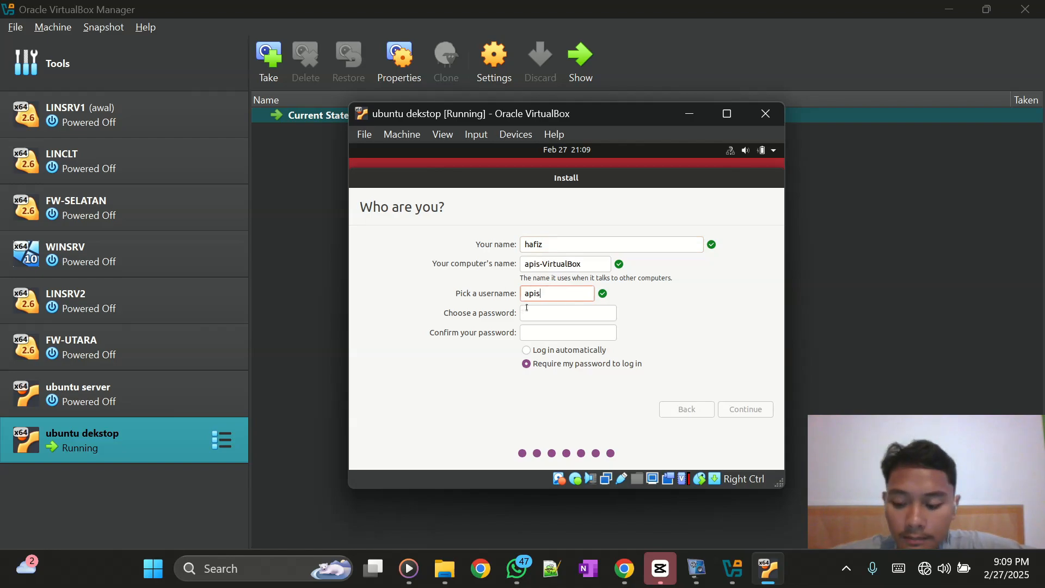
type("1")
key("BackSpace")
- Set and confirm the account password, then let the installation proceed
left_click(527, 309)
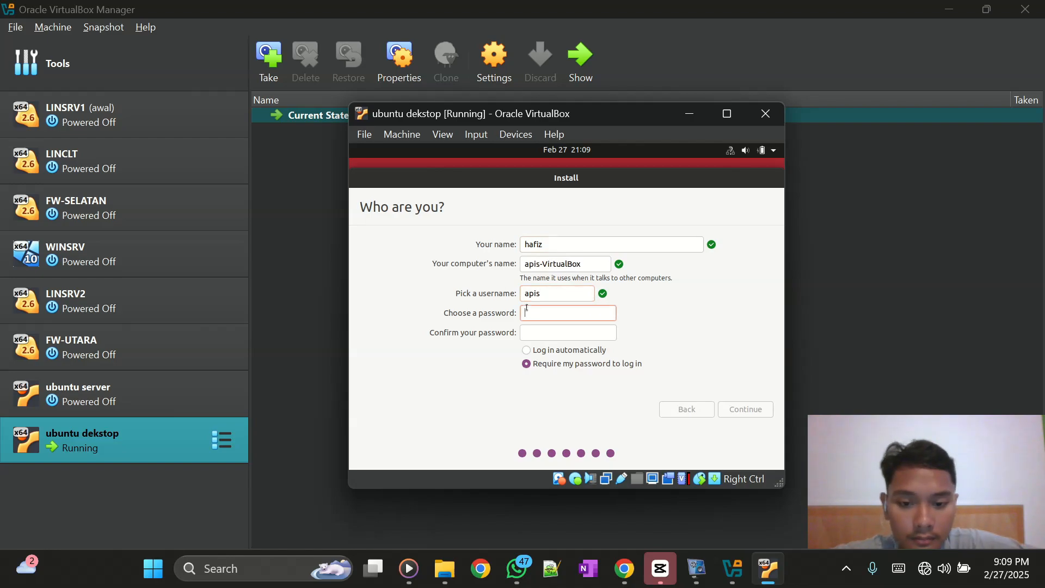
type("a")
left_click(544, 330)
type("a")
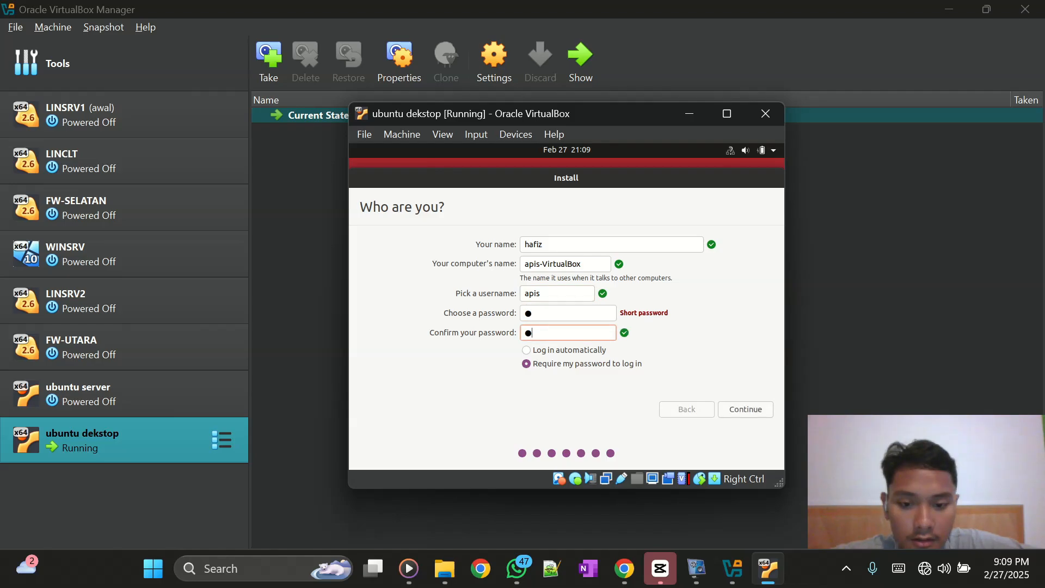
left_click(748, 409)
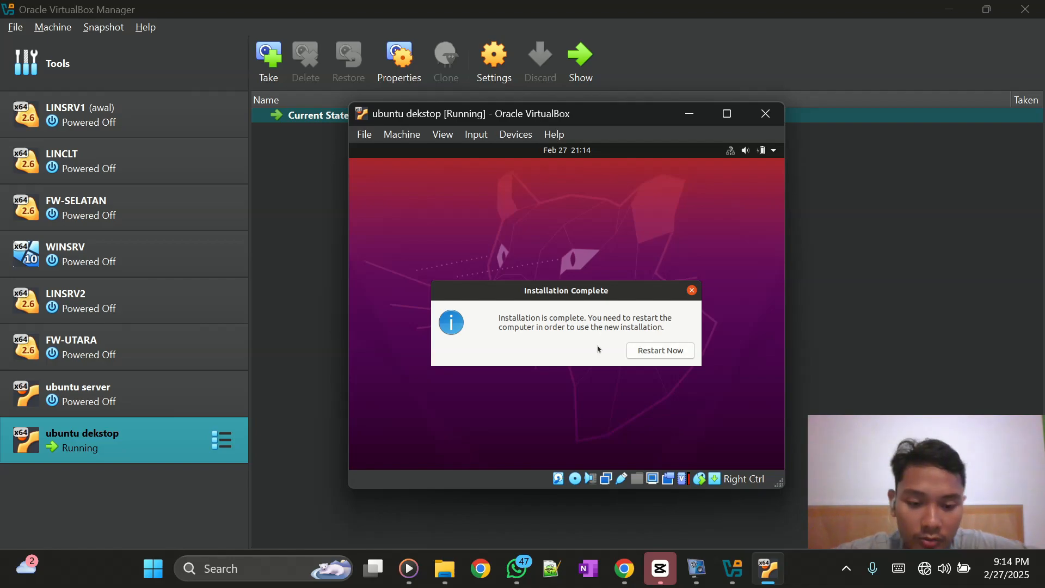
- Restart the VM after installation and confirm the installation-medium prompt to reboot
left_click(664, 353)
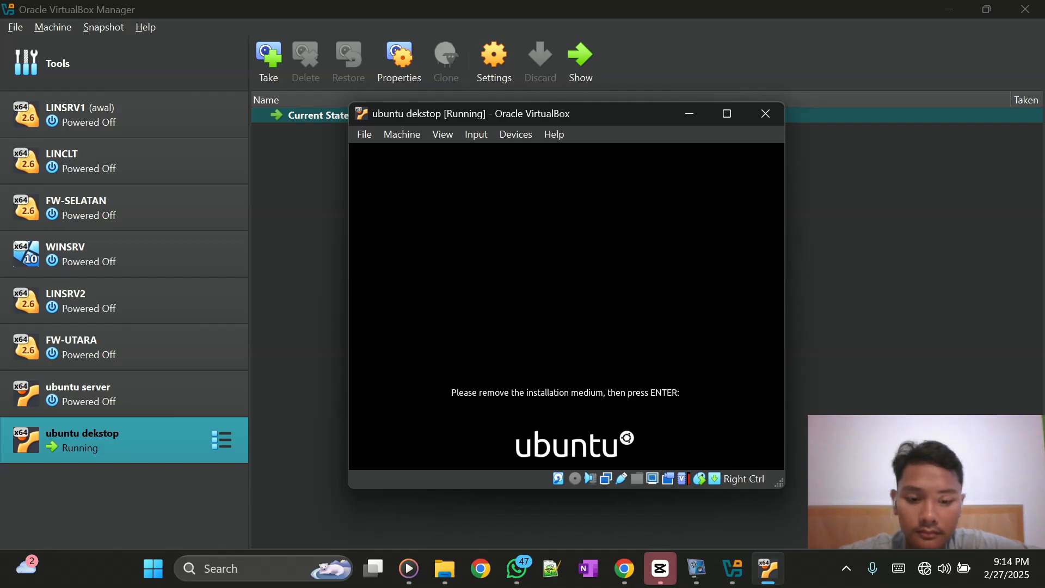
key("Return")
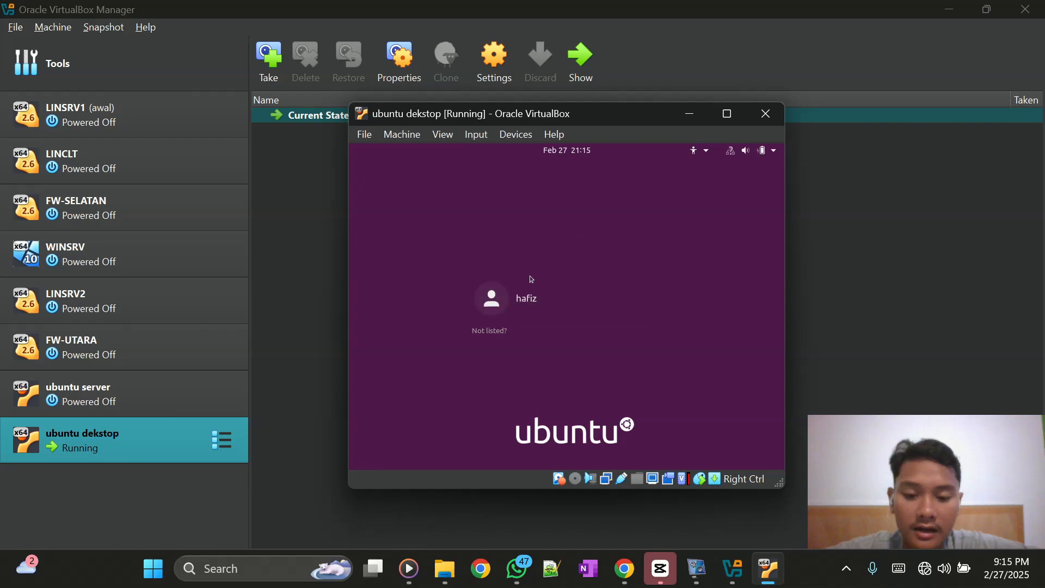
- Log in as the new user with the account password
left_click(534, 304)
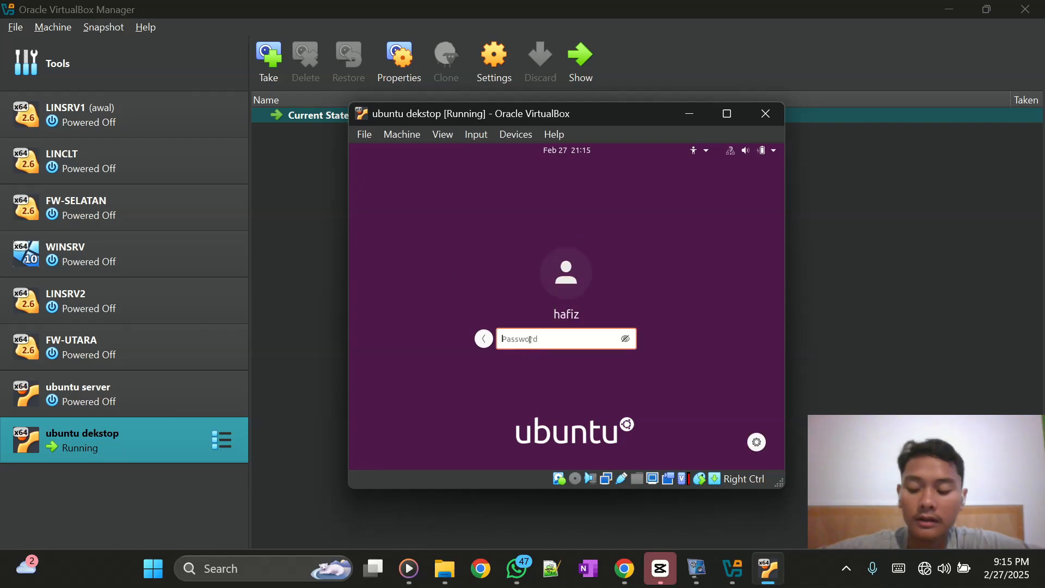
type("●")
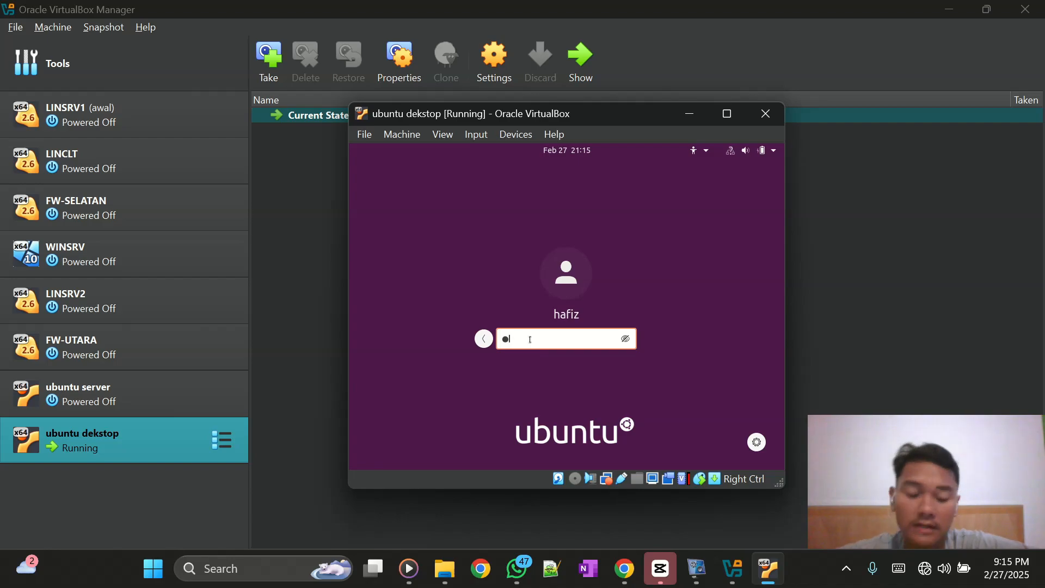
key("Return")
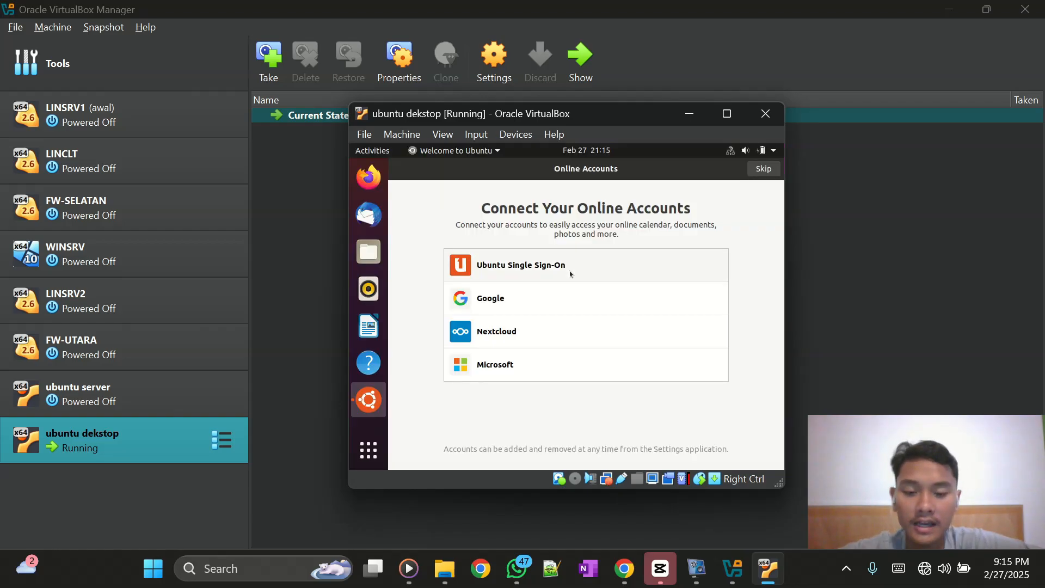
- Skip Online Accounts, pass the Livepatch and Help improve Ubuntu pages, and click Done
left_click(769, 174)
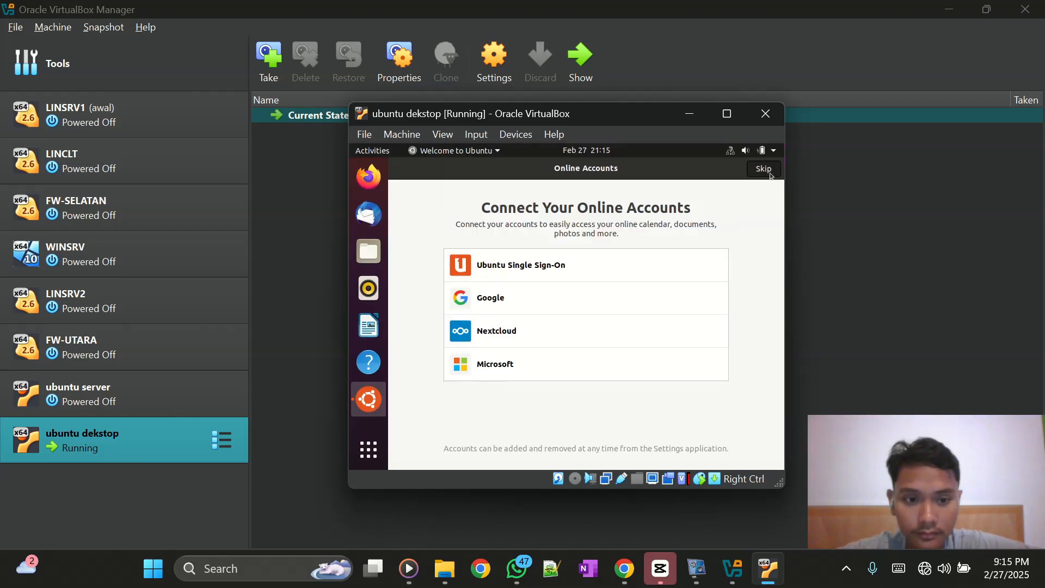
left_click(770, 173)
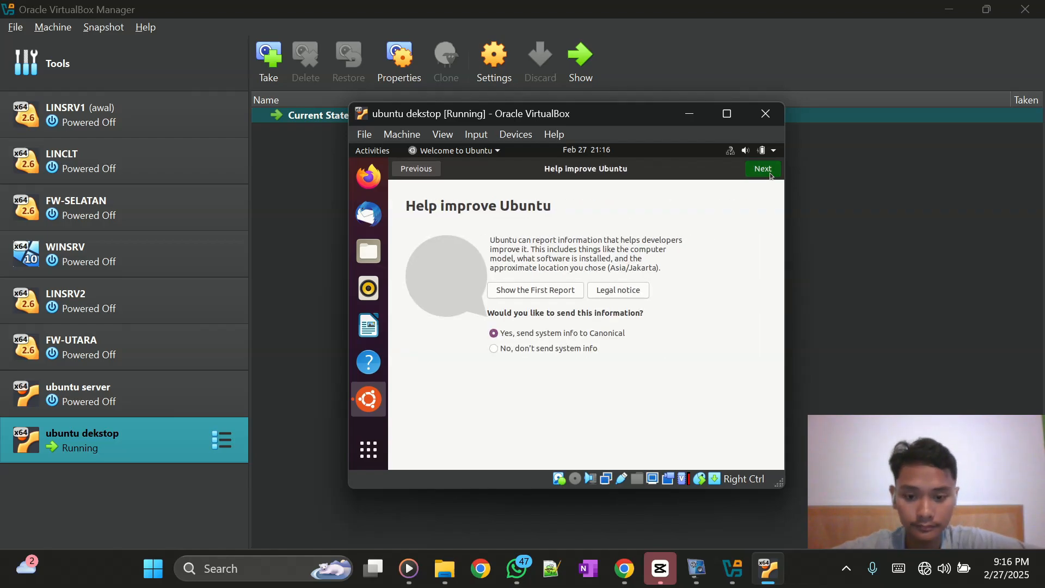
left_click(762, 169)
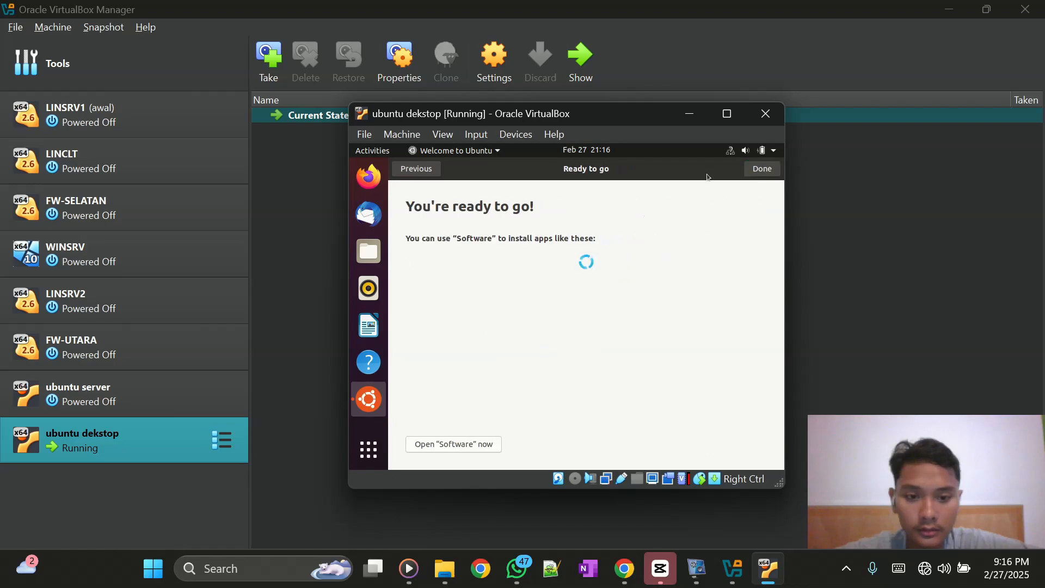
left_click(751, 171)
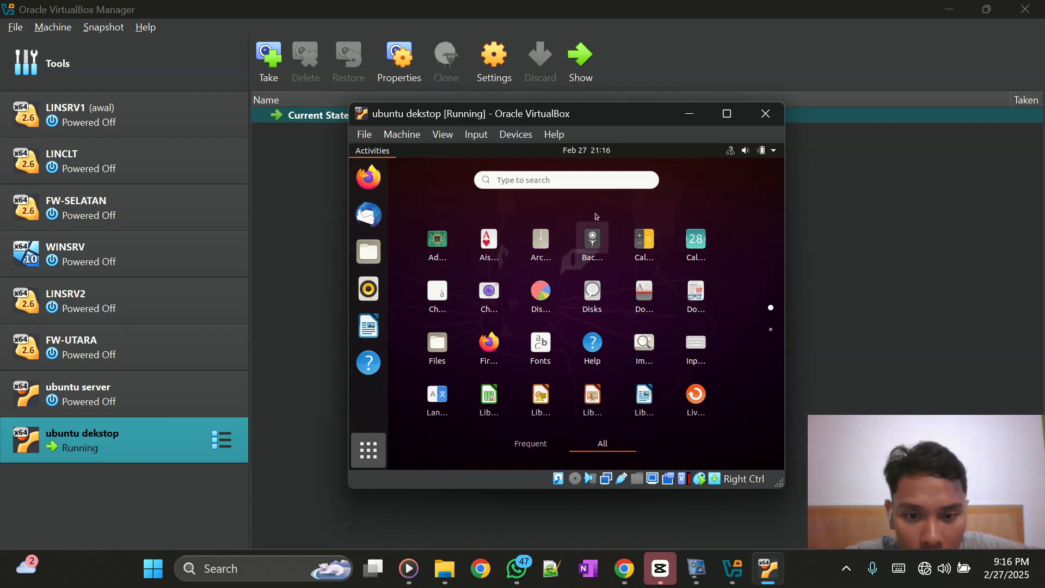
- Search Activities for 'ter' and launch Terminal on the Ubuntu VM desktop
left_click(579, 182)
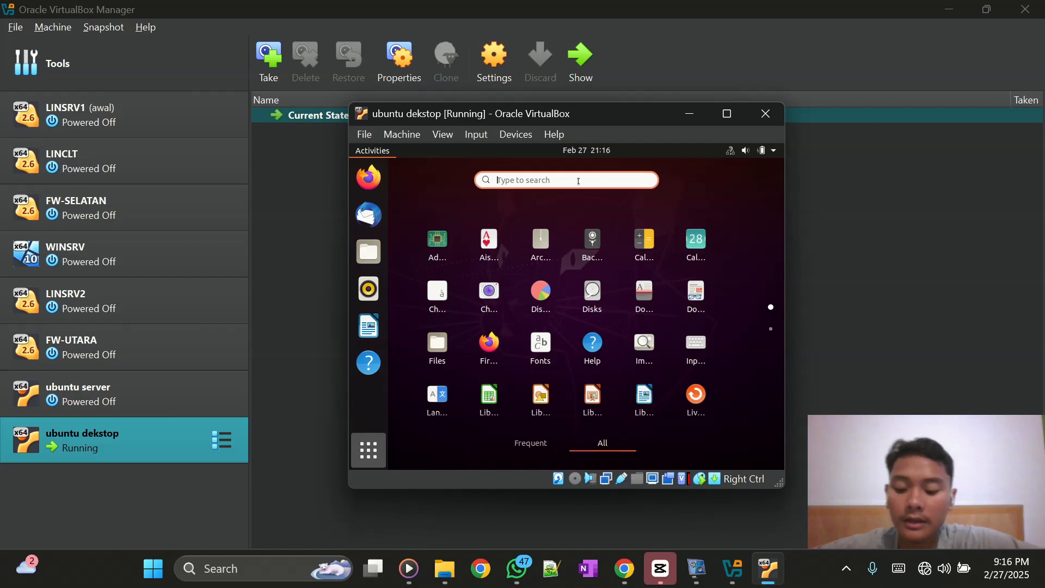
type("ter")
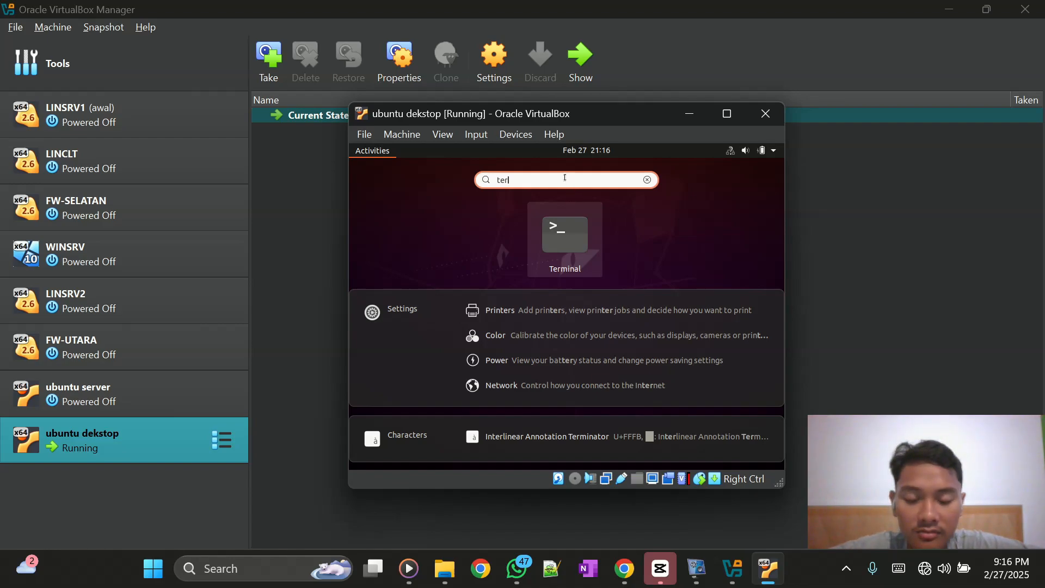
left_click(563, 238)
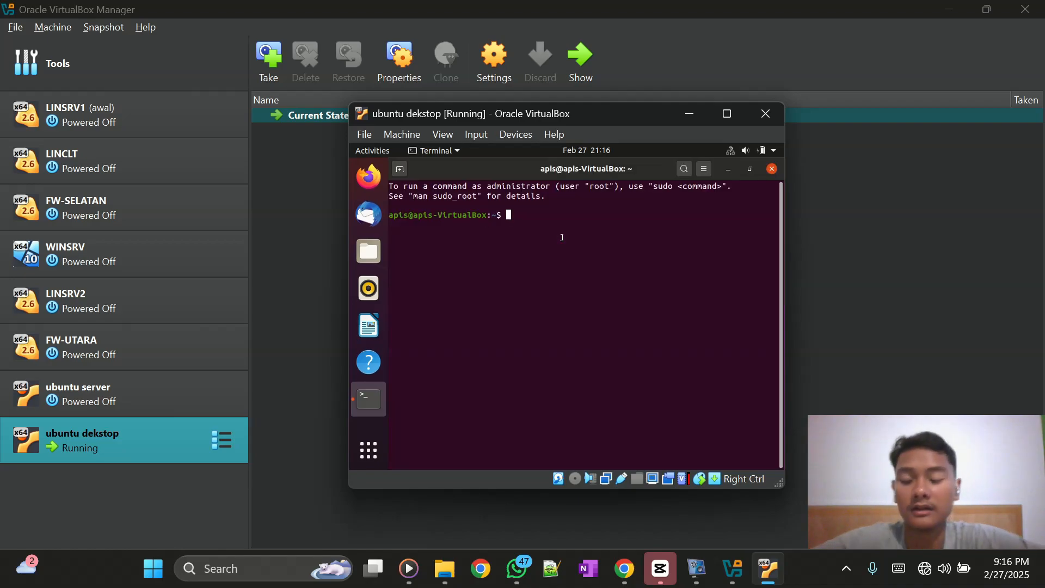
- Switch to root with 'su -' and run hostnamectl to show Ubuntu 20.04 LTS details
type("su -")
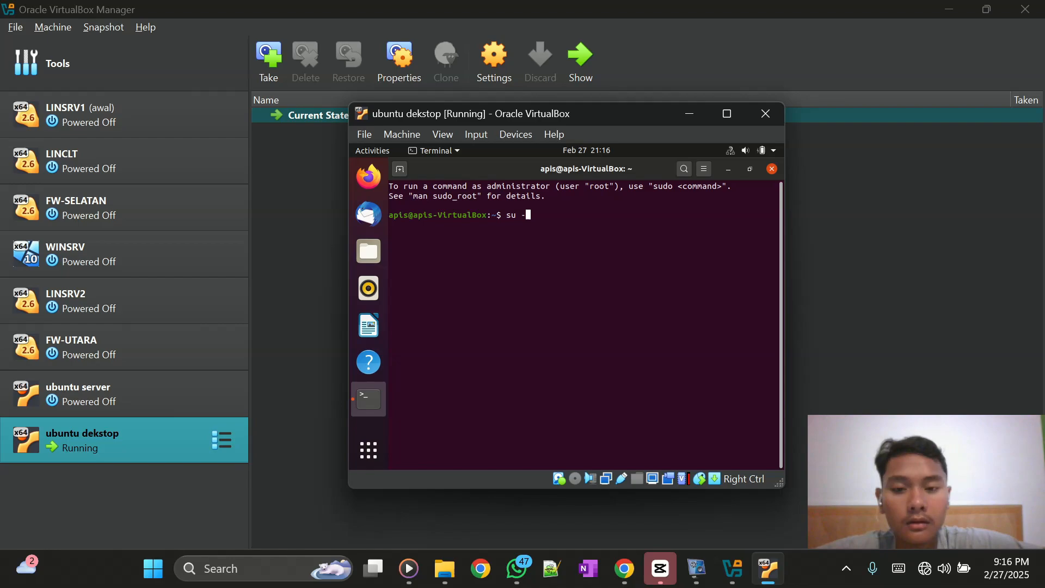
key("Return")
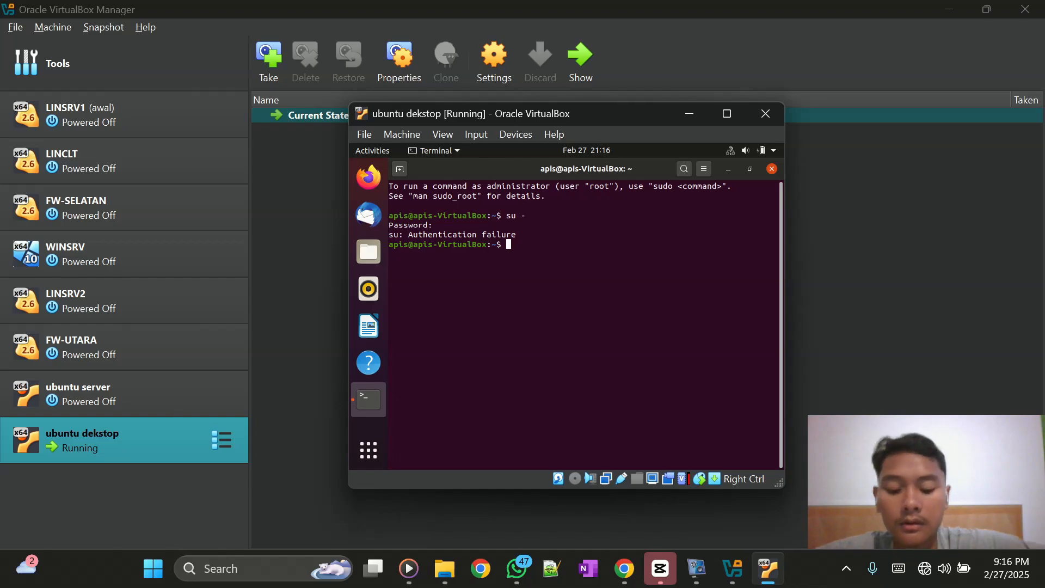
type("host")
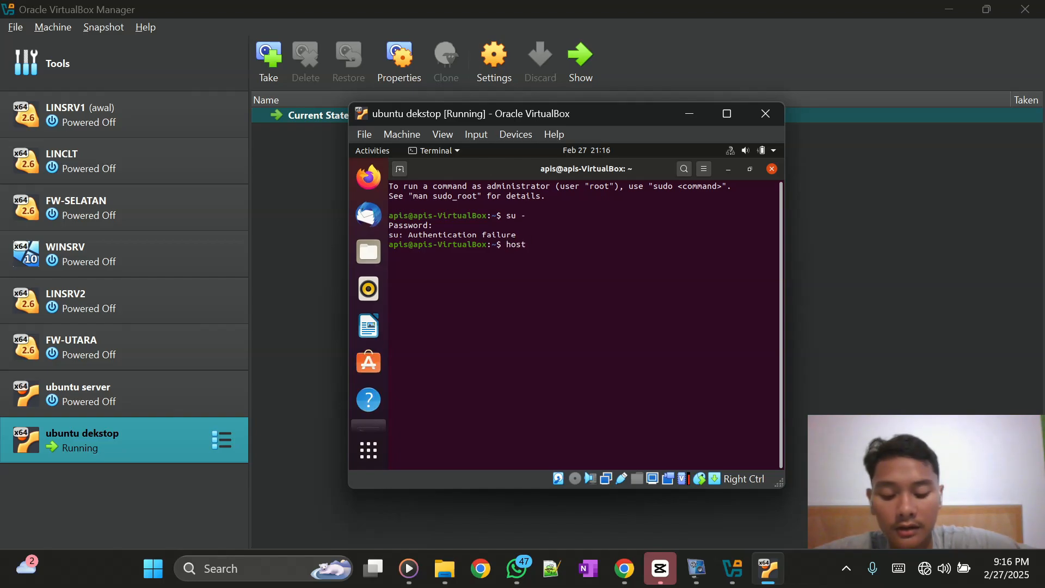
type("namec")
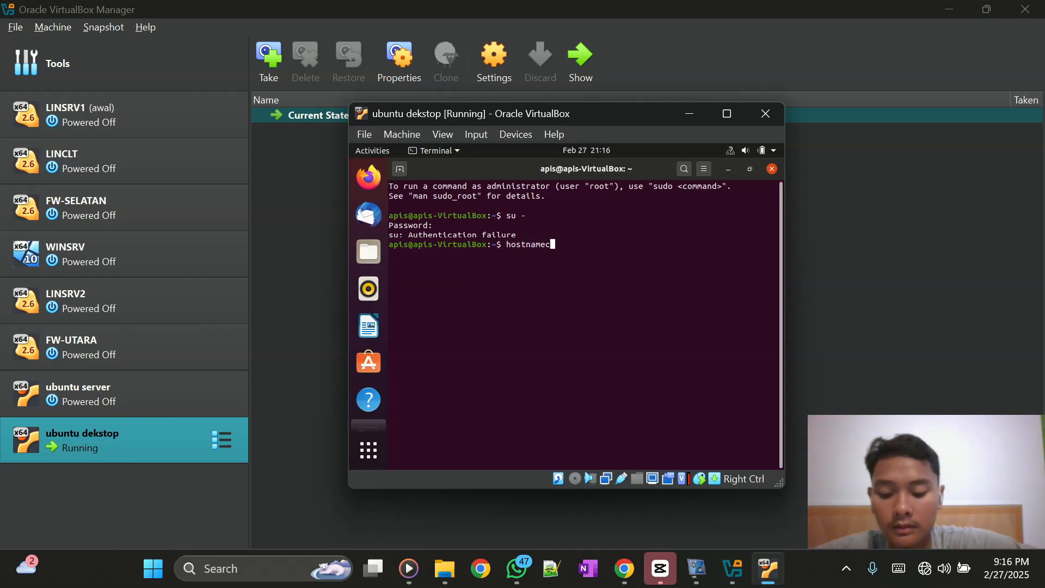
type("tl")
key("Return")
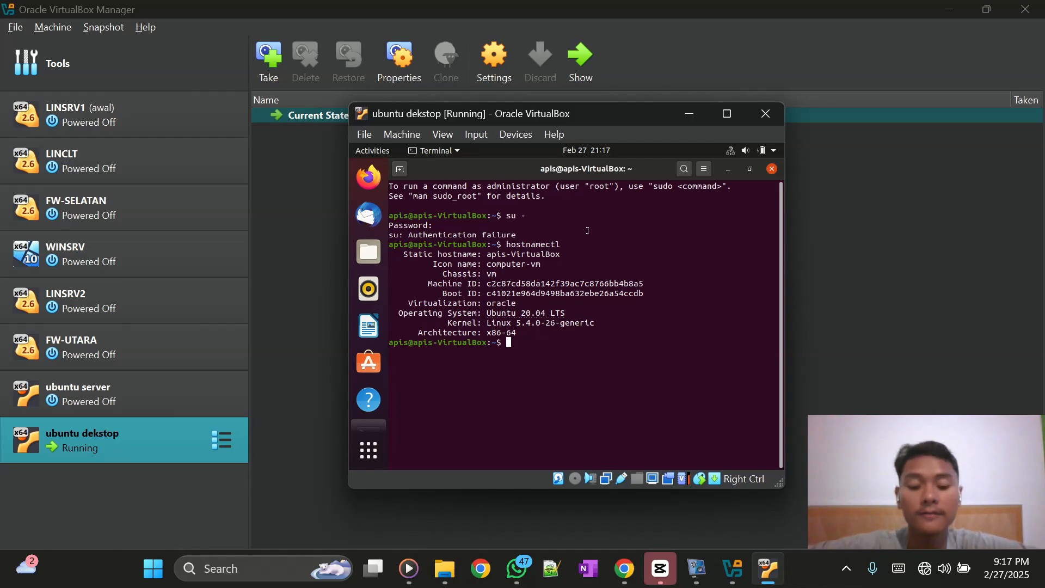
mouse_move(778, 579)
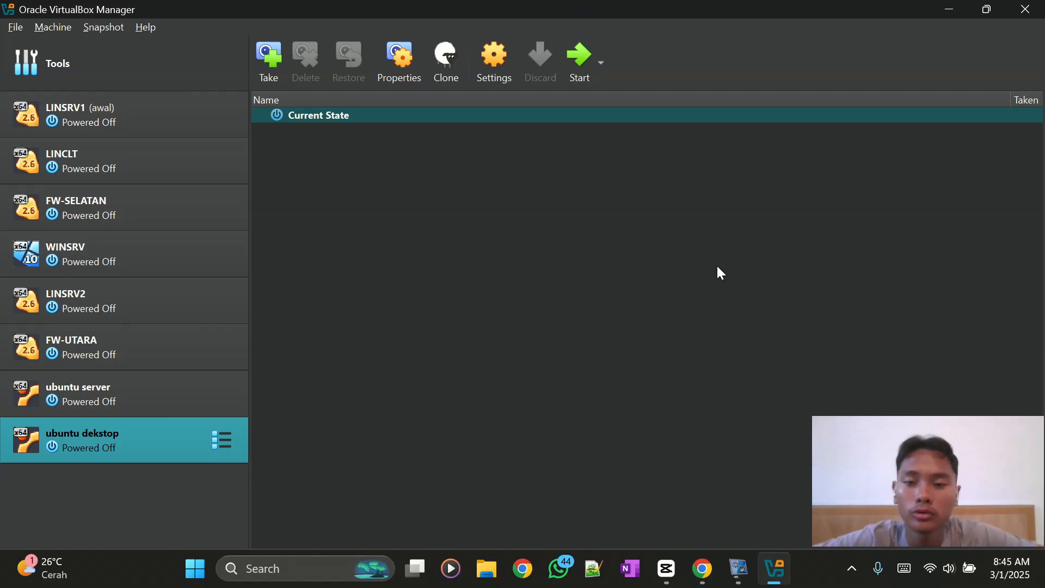
- In a new Chrome tab, search 'download centos' and open the CentOS Project download page
mouse_move(713, 585)
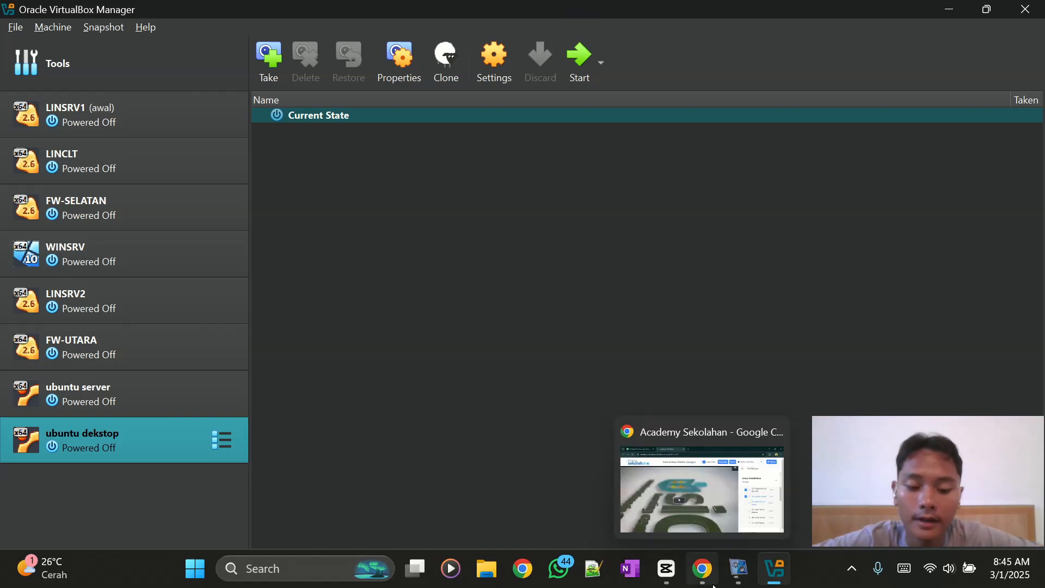
left_click(713, 585)
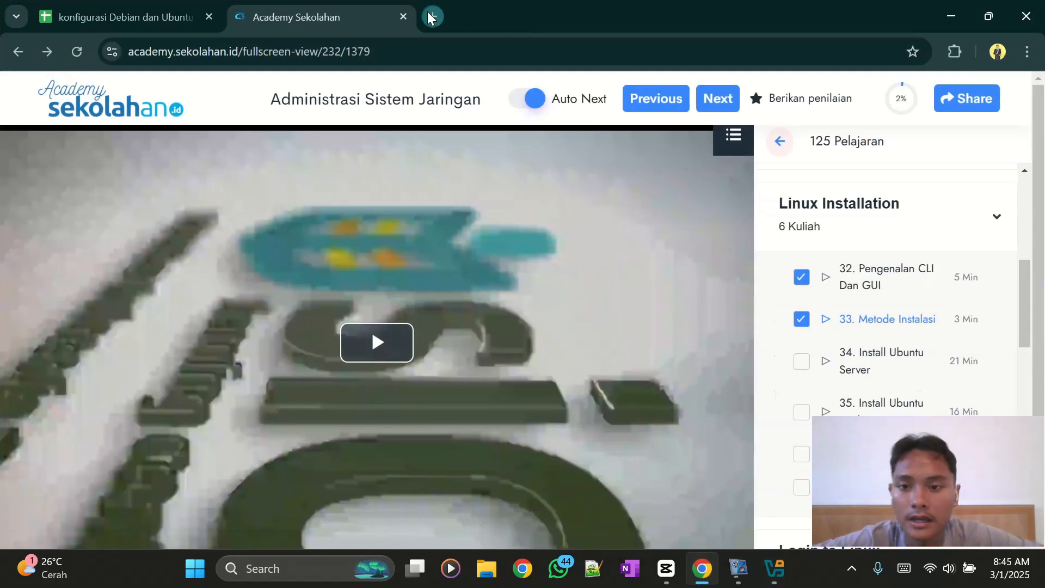
left_click(431, 17)
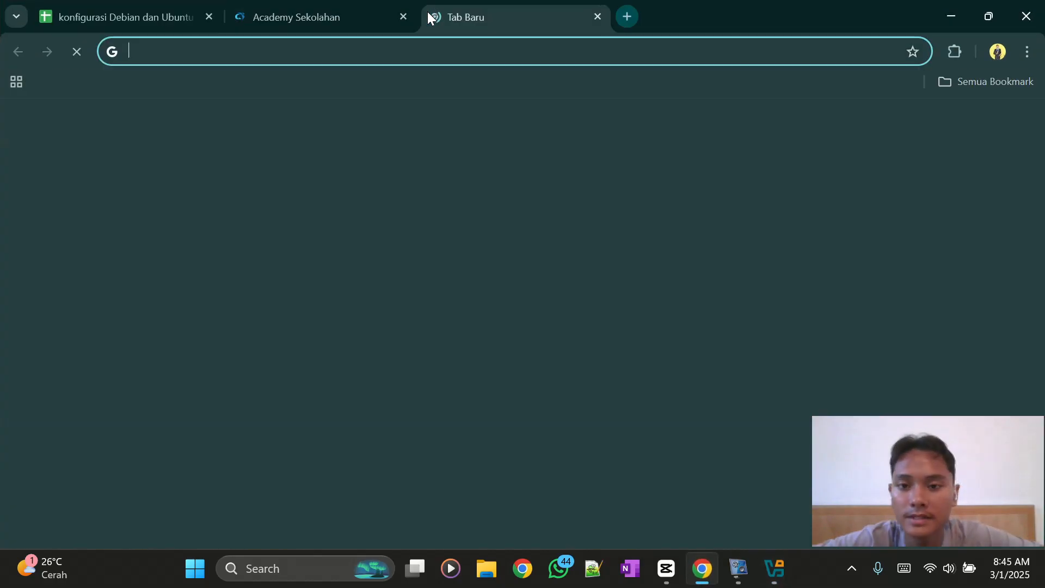
left_click(536, 54)
type("down")
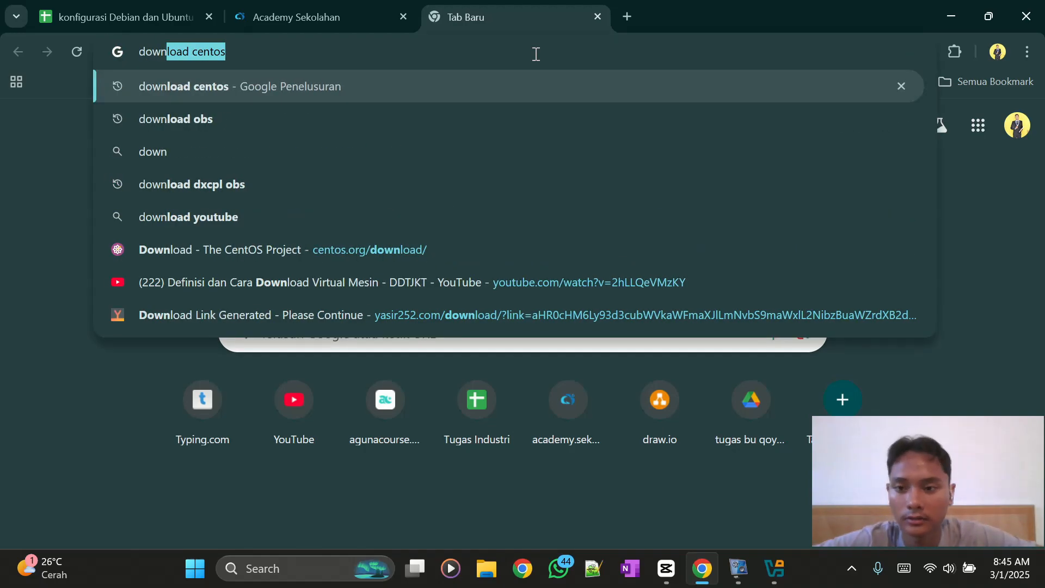
key("Right")
key("Return")
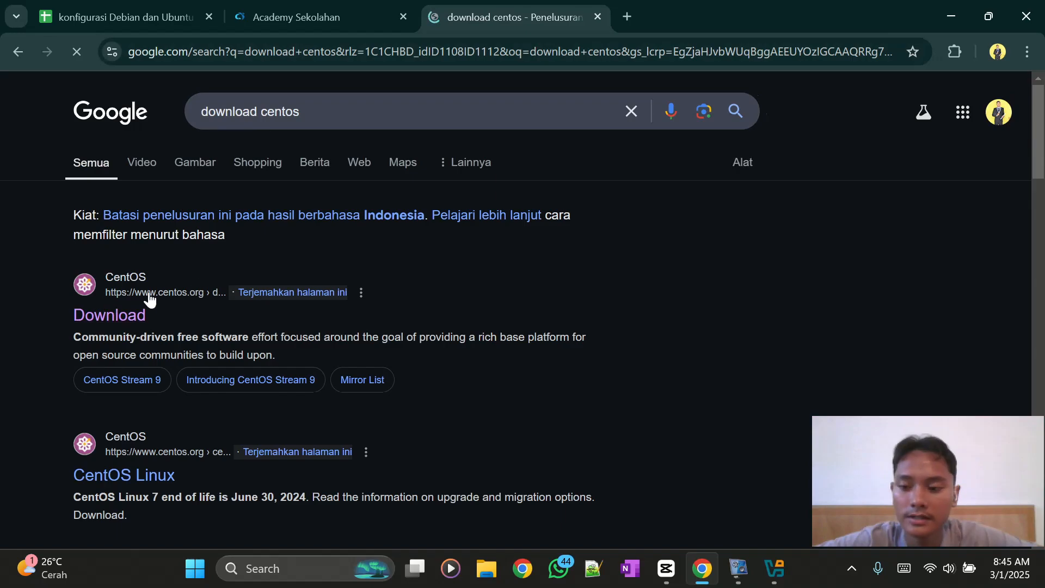
left_click(117, 321)
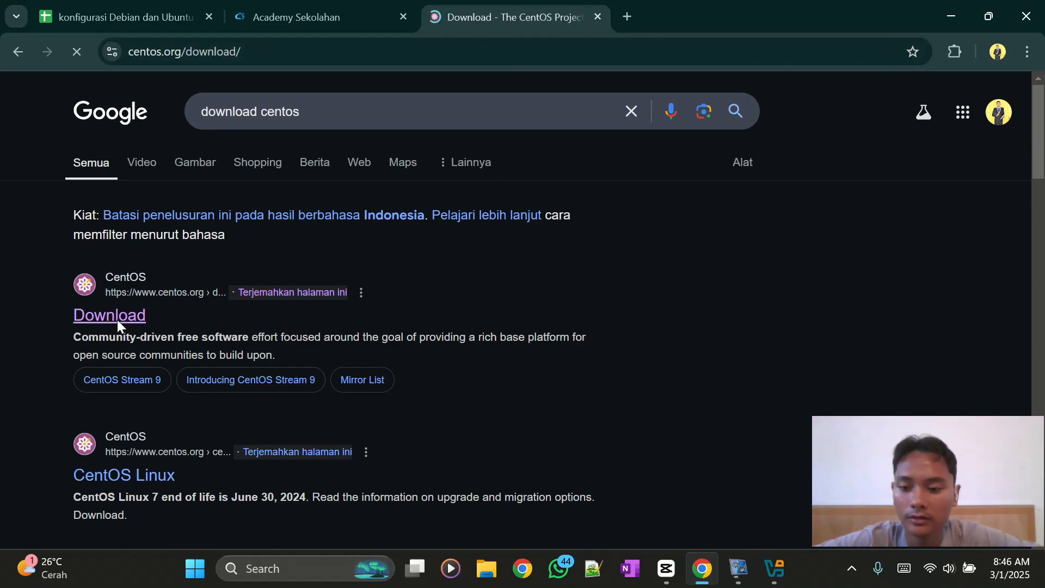
- Start the CentOS Stream 10 x86_64 ISO download, then pause and cancel it and show the desktop
scroll(183, 387, "down", 3)
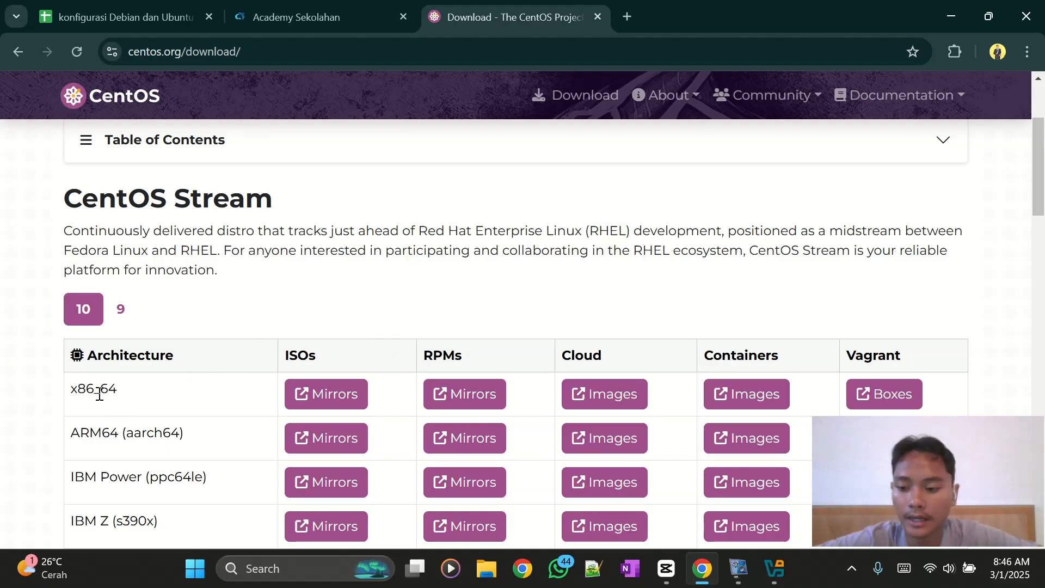
scroll(124, 397, "down", 1)
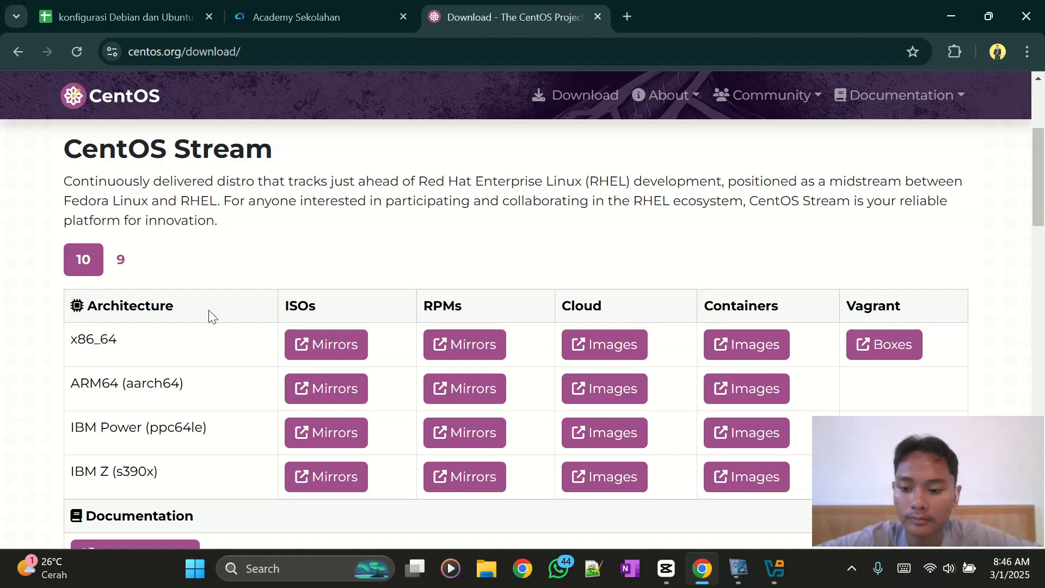
left_click(328, 350)
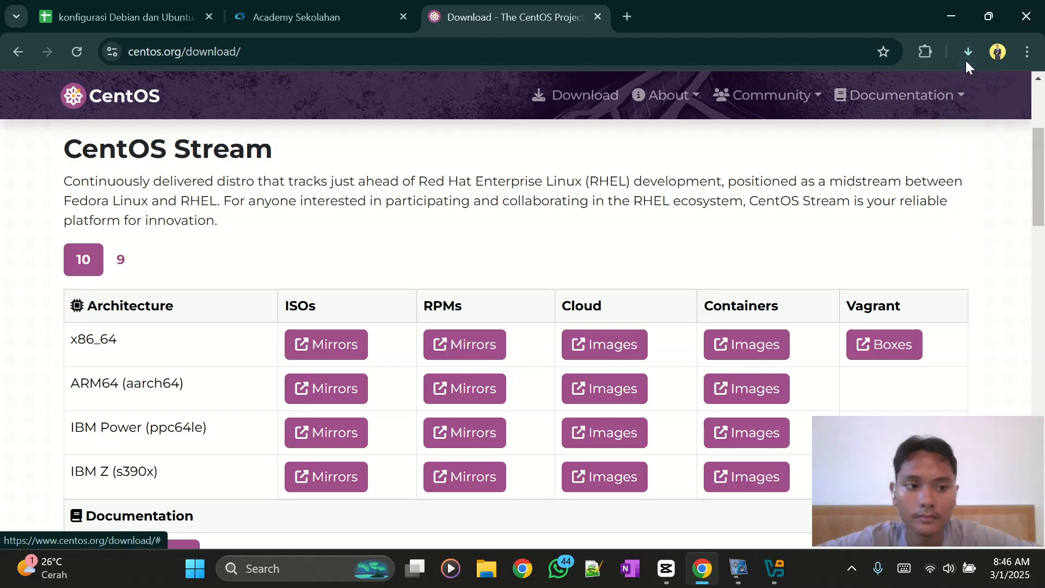
left_click(968, 53)
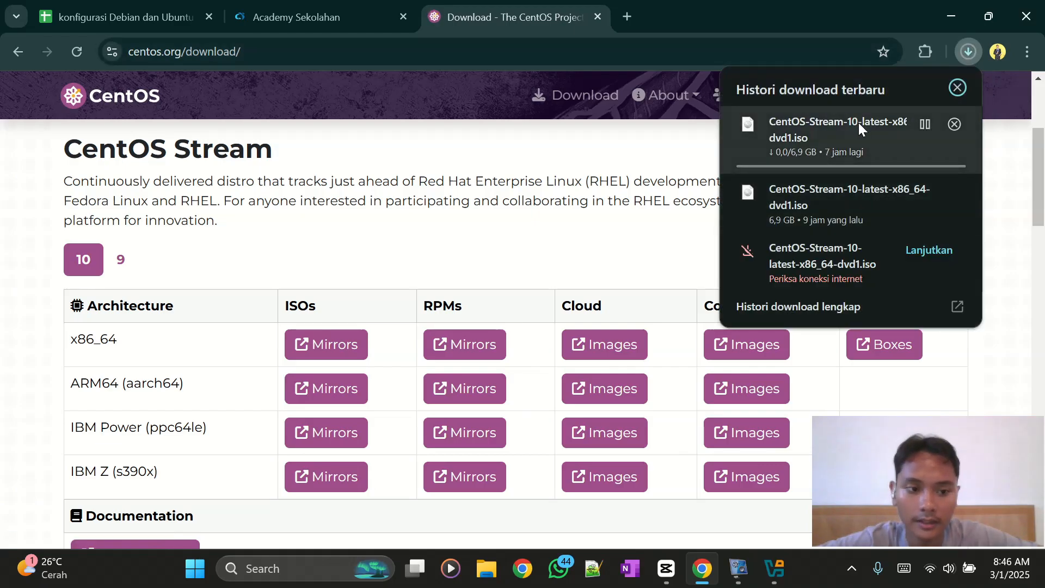
left_click(926, 125)
left_click(952, 124)
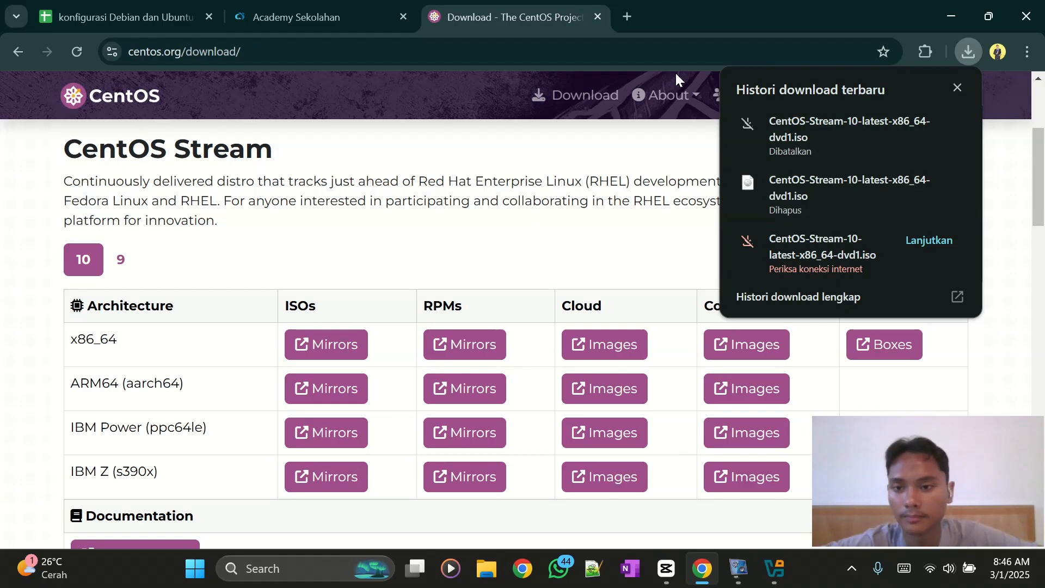
key("super+d")
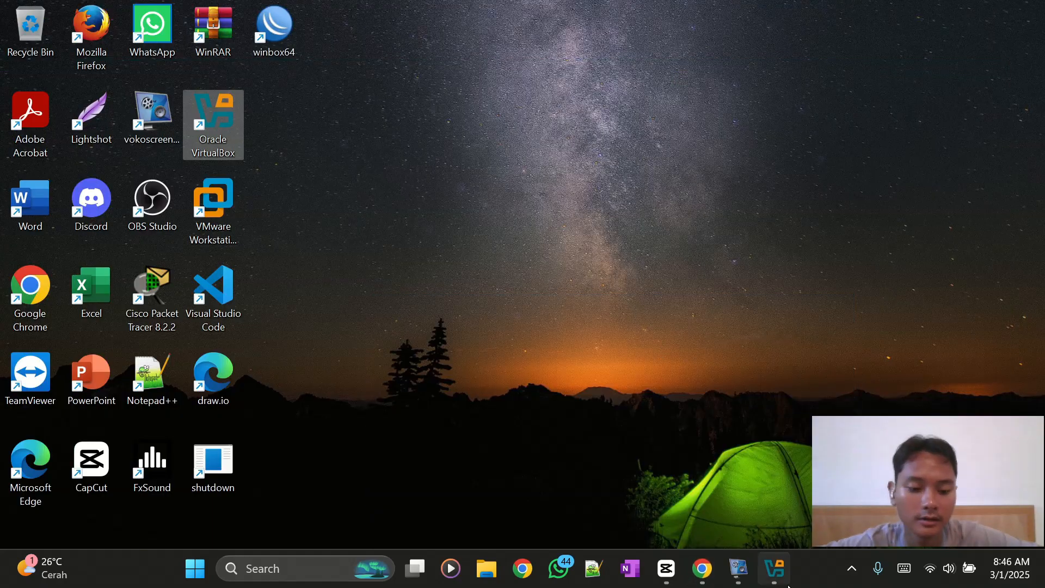
- Start a new VM named CentOS (Red Hat 64-bit) and change its disk size from 20 to 10 GB
left_click(774, 570)
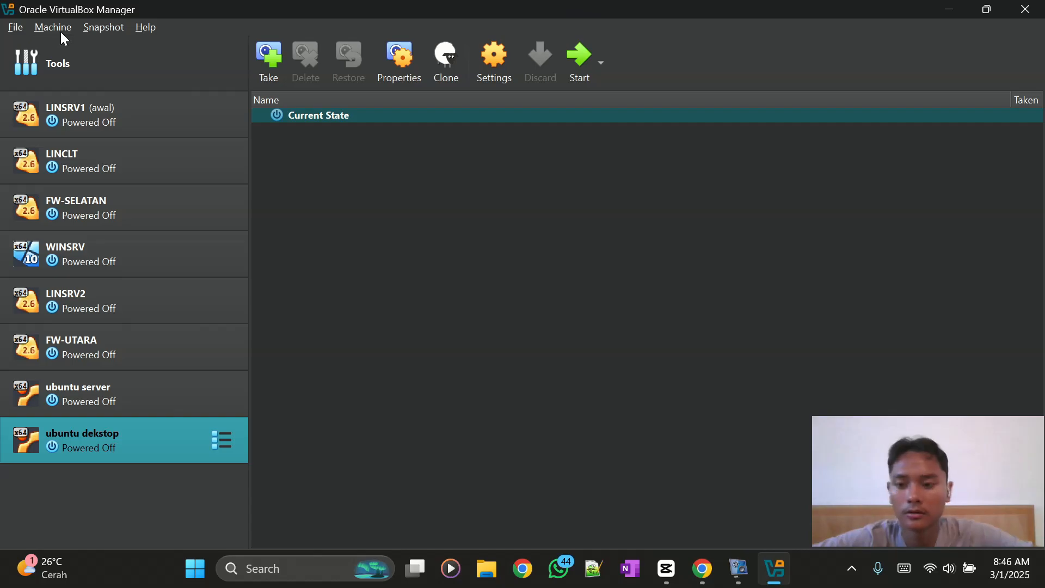
key("ctrl+n")
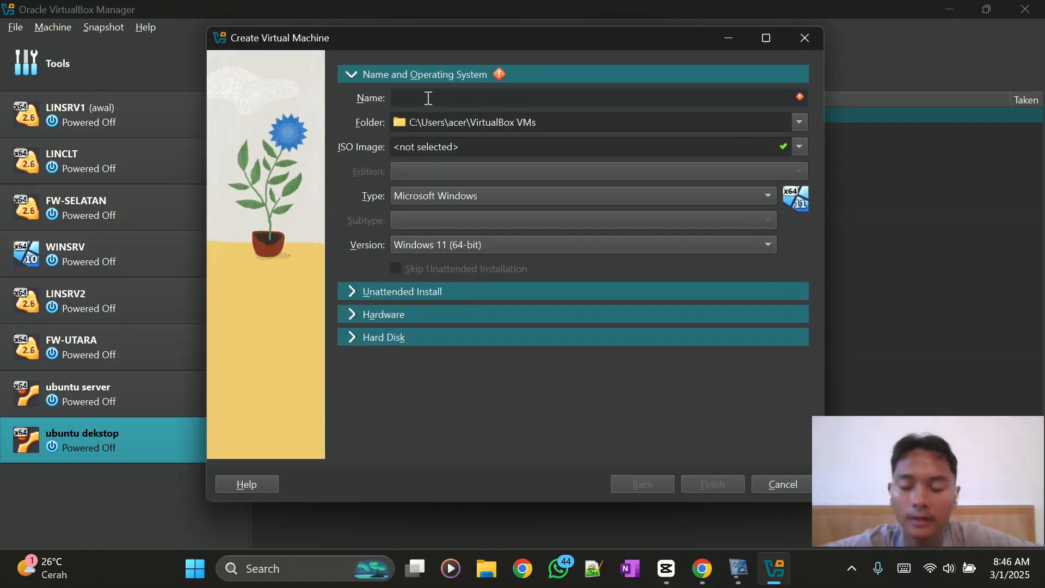
type("ce")
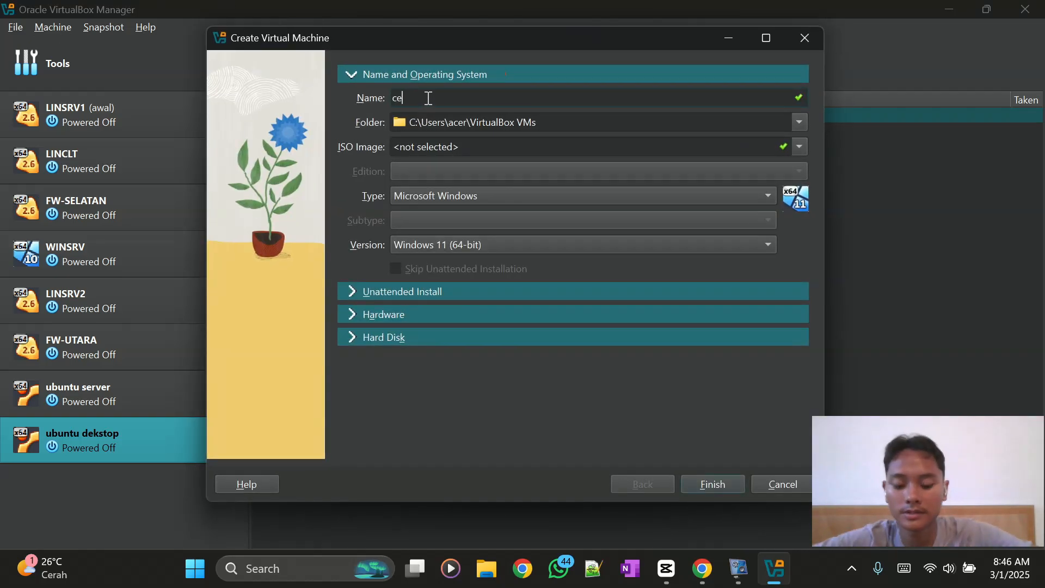
type("ntos")
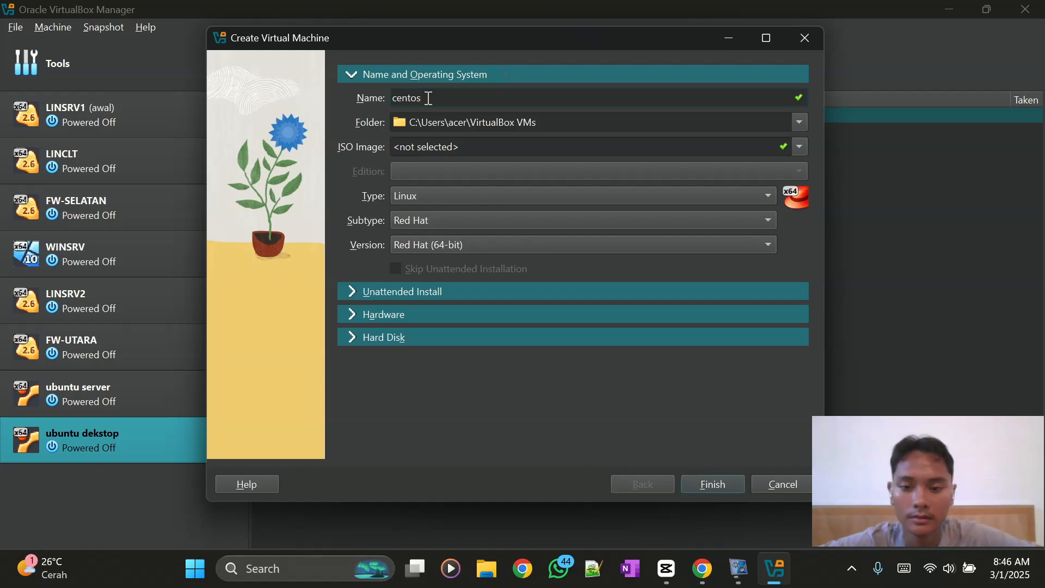
key("BackSpace")
key("BackSpace")
key("BackSpace")
key("BackSpace")
key("BackSpace")
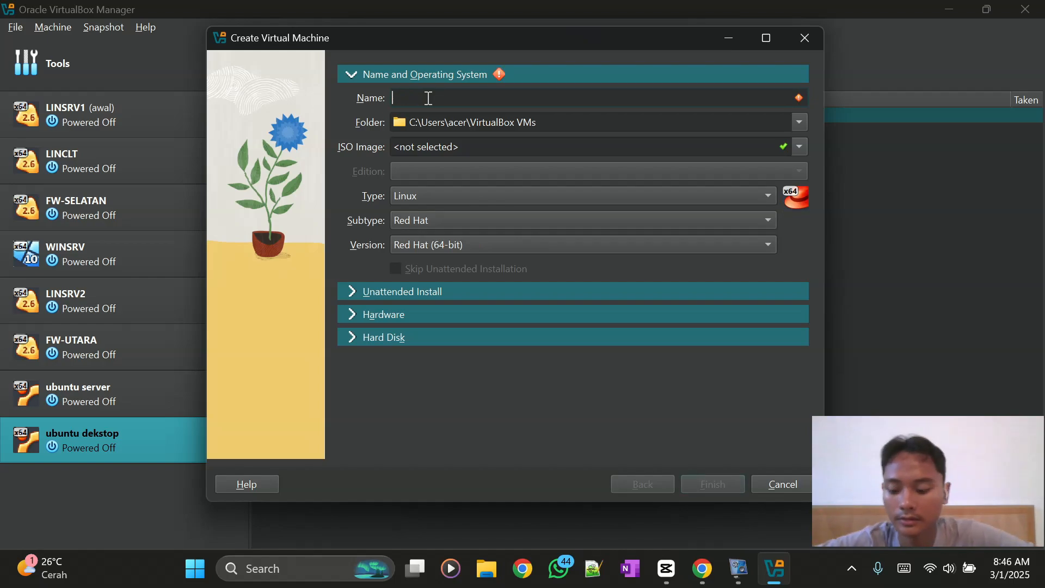
type("CentOS")
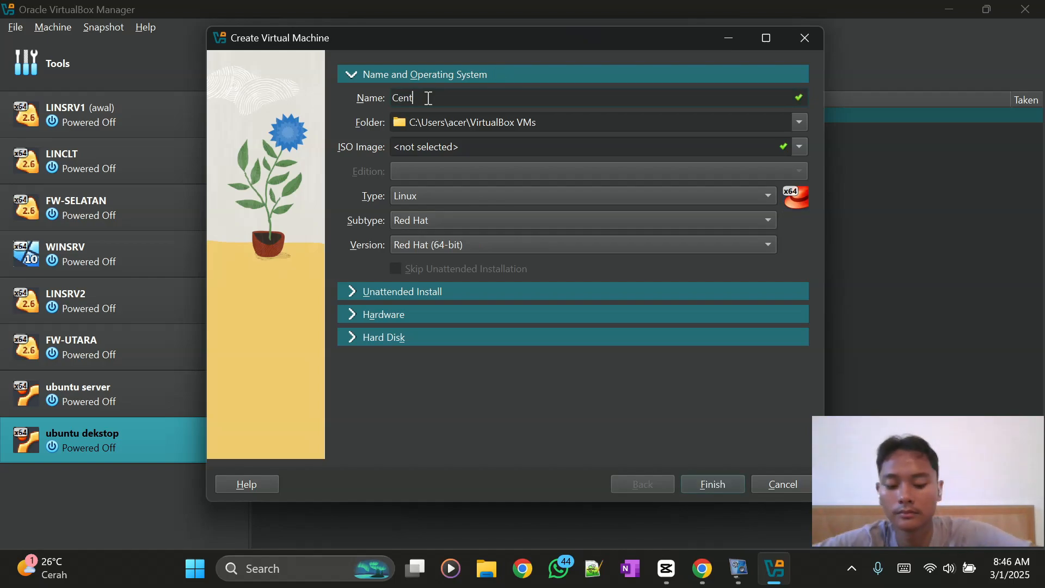
left_click(413, 311)
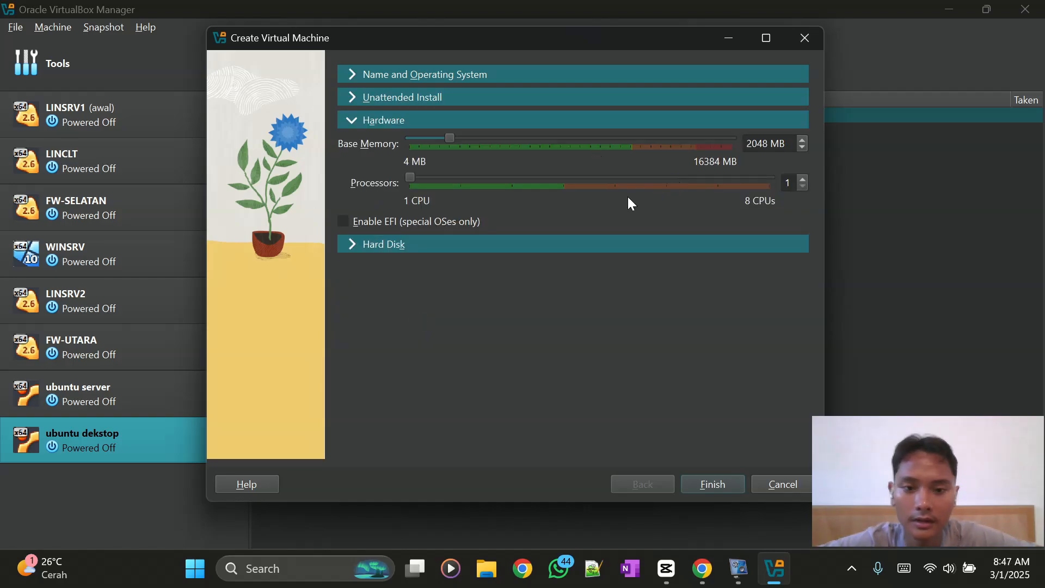
left_click(419, 247)
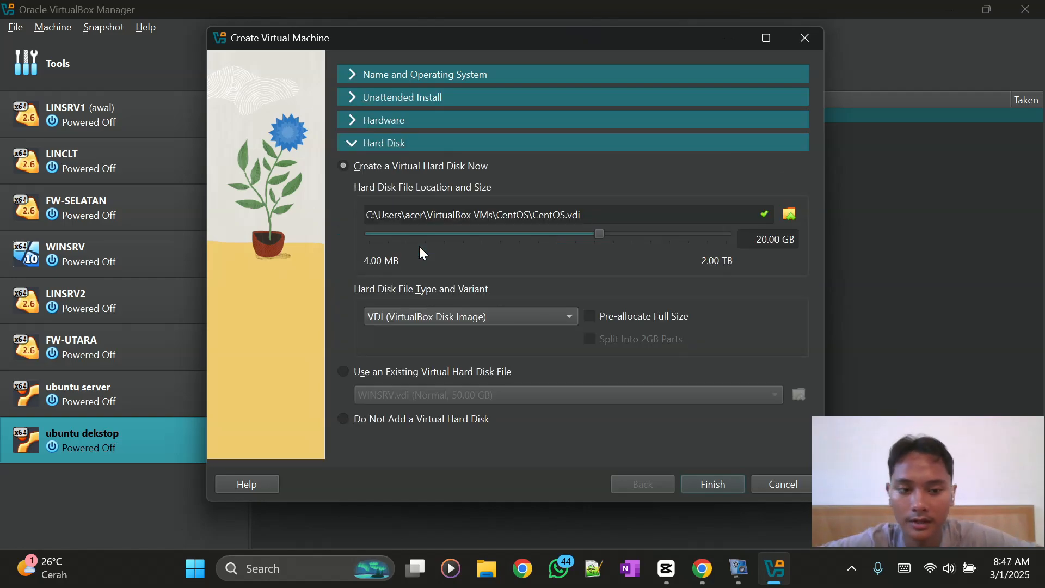
double_click(761, 241)
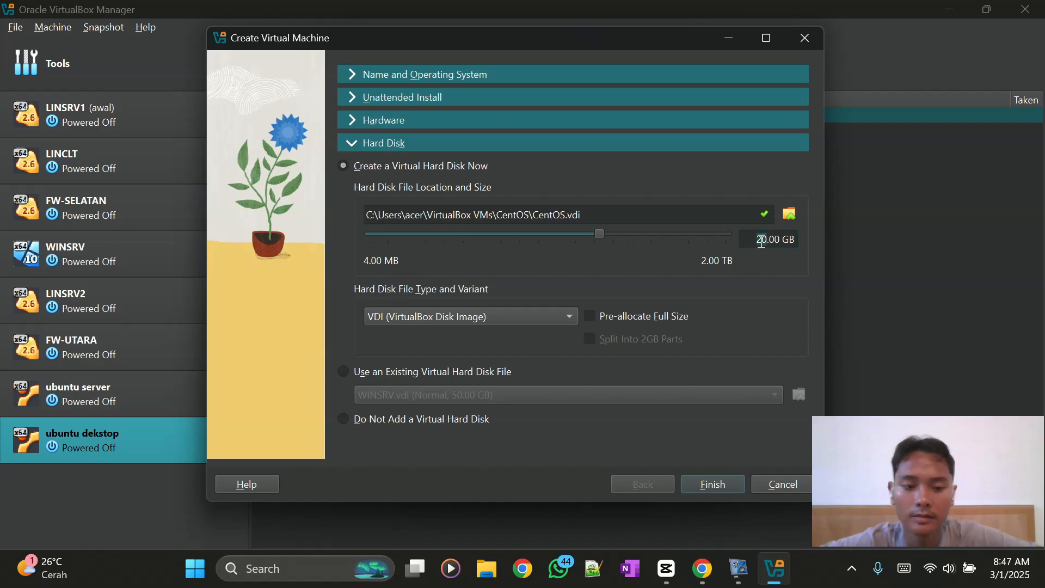
type("10")
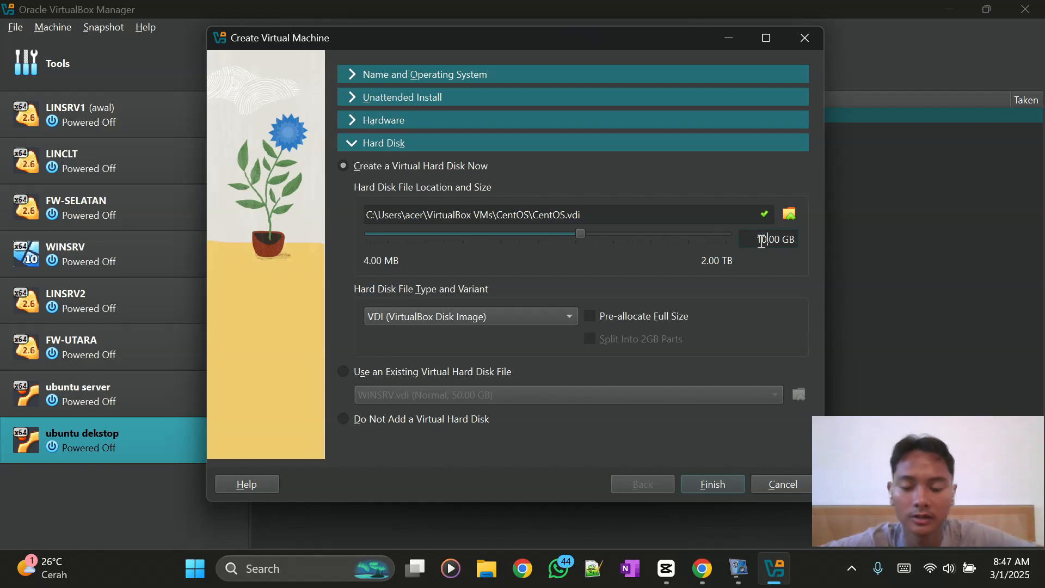
- Finish creating the CentOS VM and start it from the machine list
left_click(714, 483)
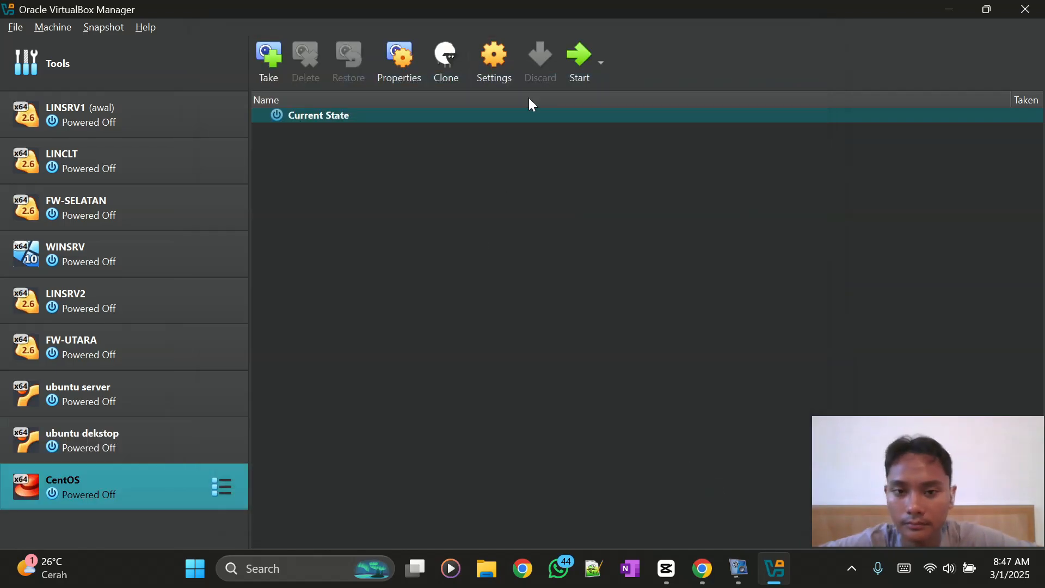
double_click(96, 493)
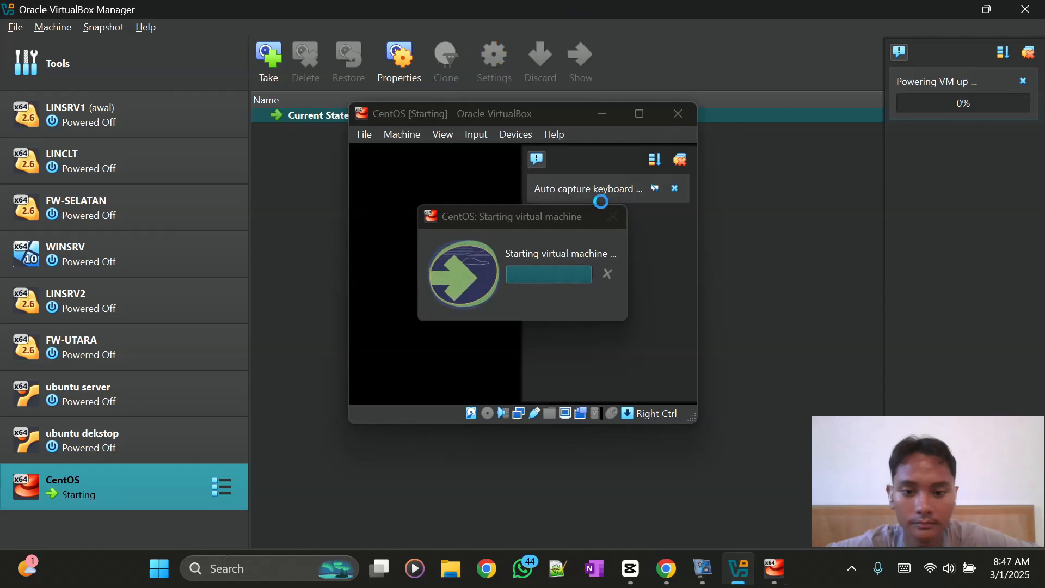
- Mount CentOS-Stream-10-latest-x86_64-dvd1 from the CentOS folder and retry boot into GRUB
left_click(679, 166)
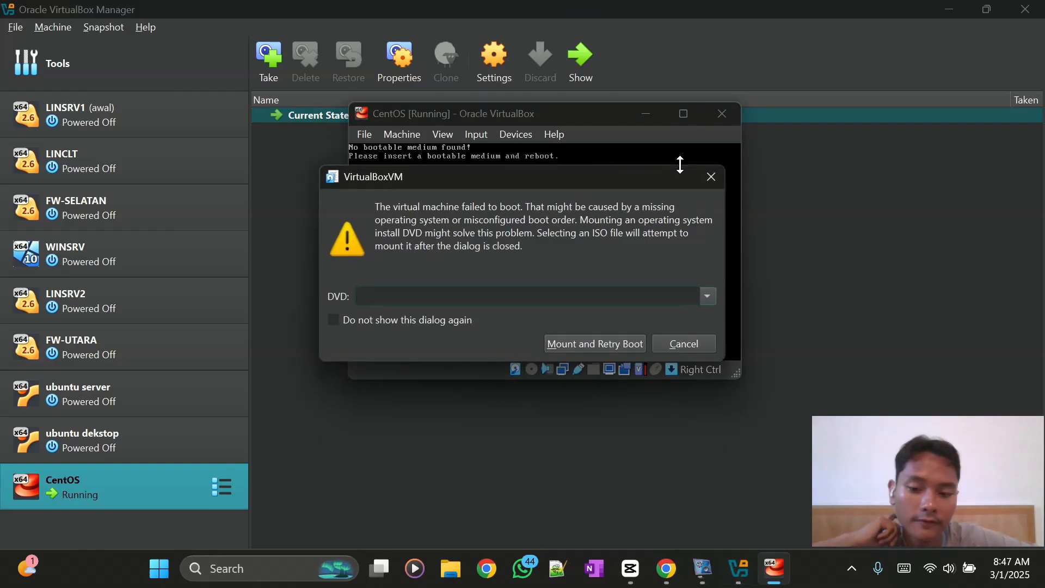
left_click(709, 302)
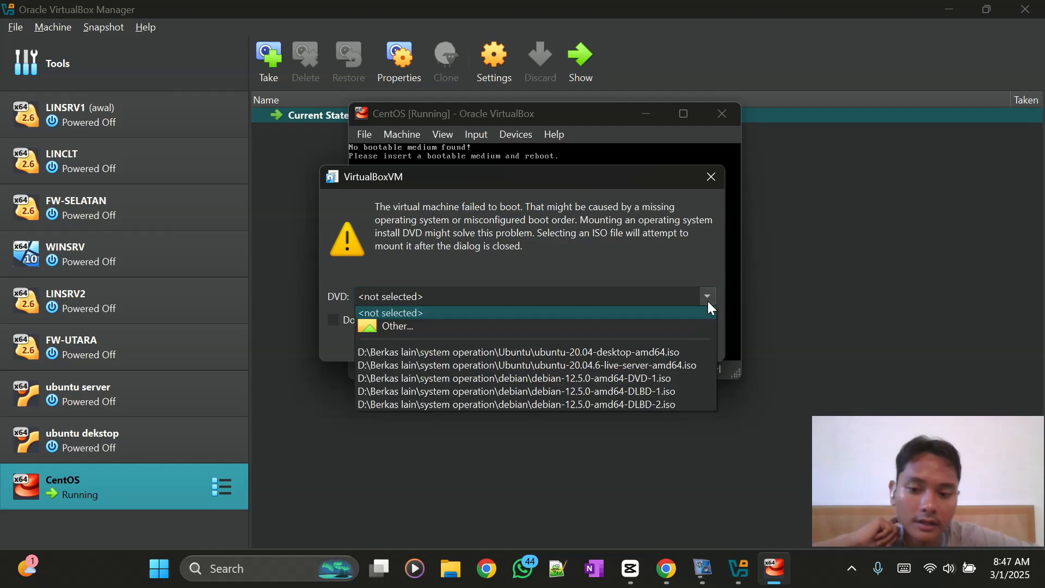
left_click(661, 323)
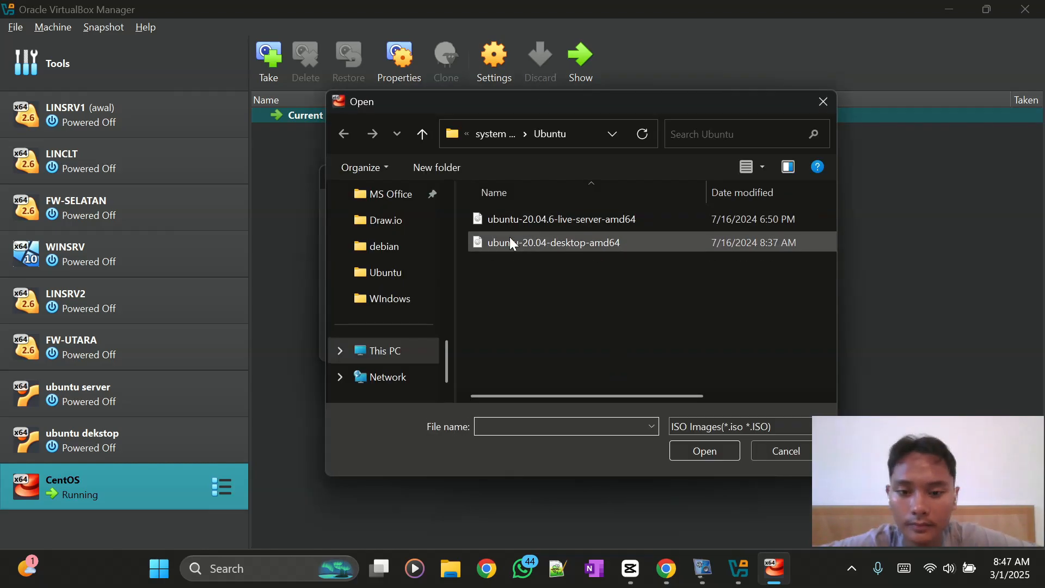
left_click(490, 132)
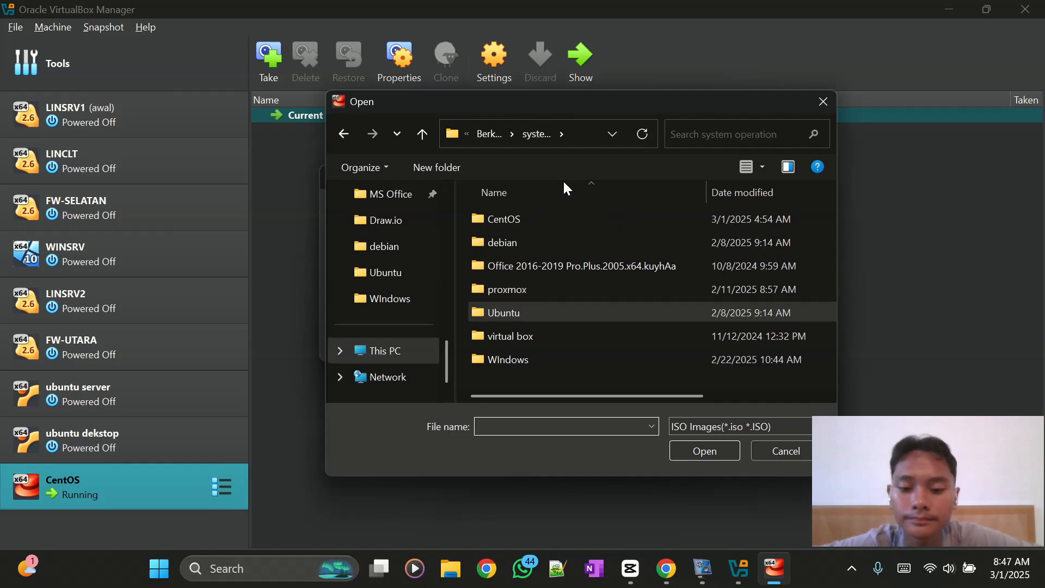
double_click(544, 221)
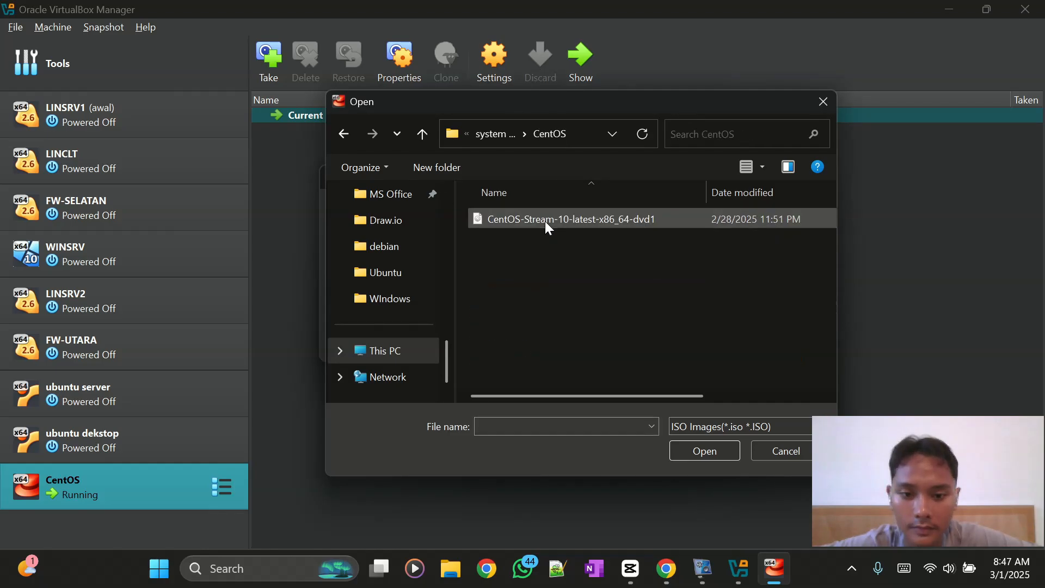
left_click(544, 221)
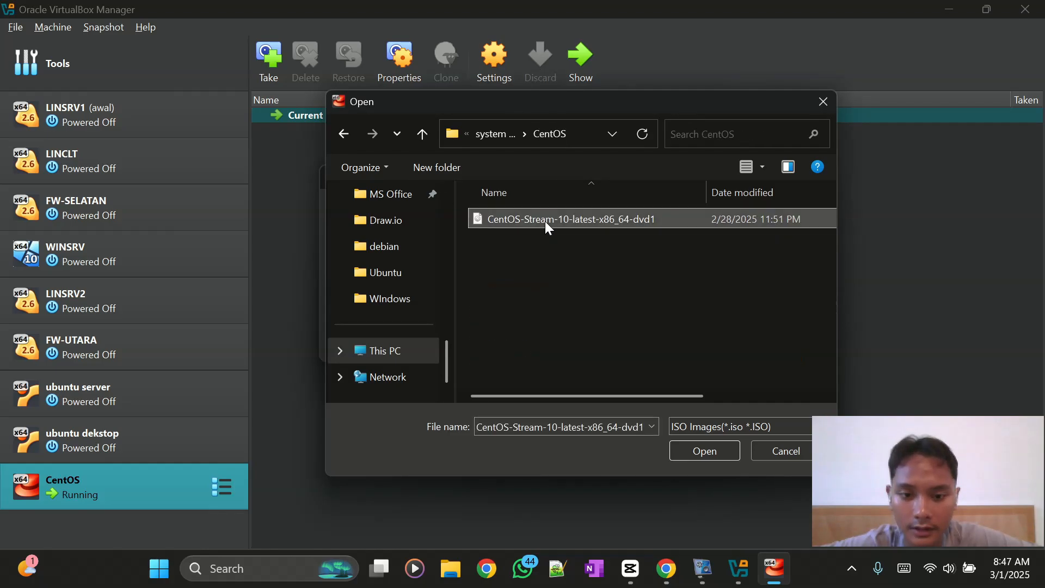
left_click(711, 452)
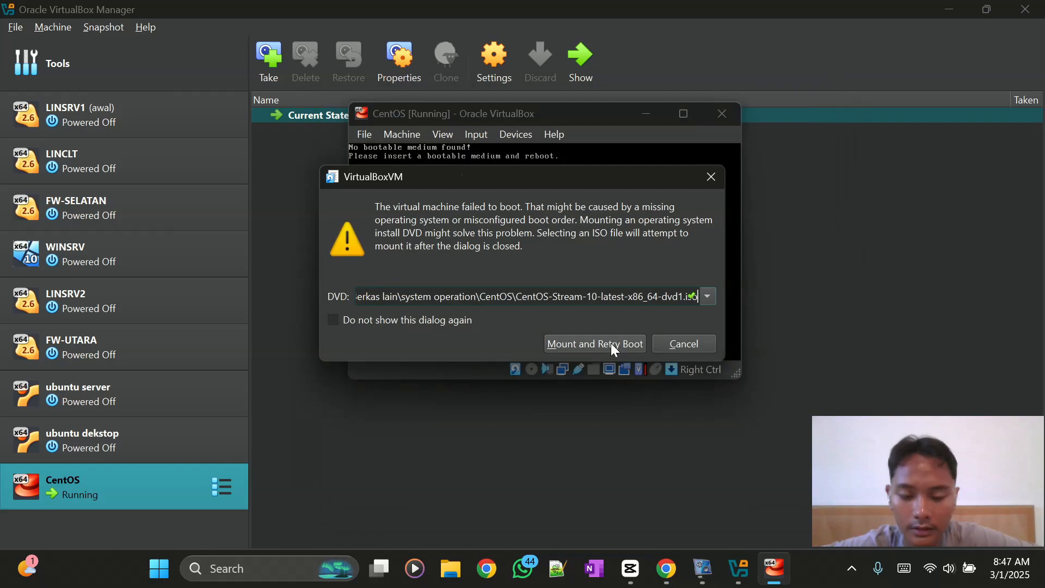
left_click(611, 343)
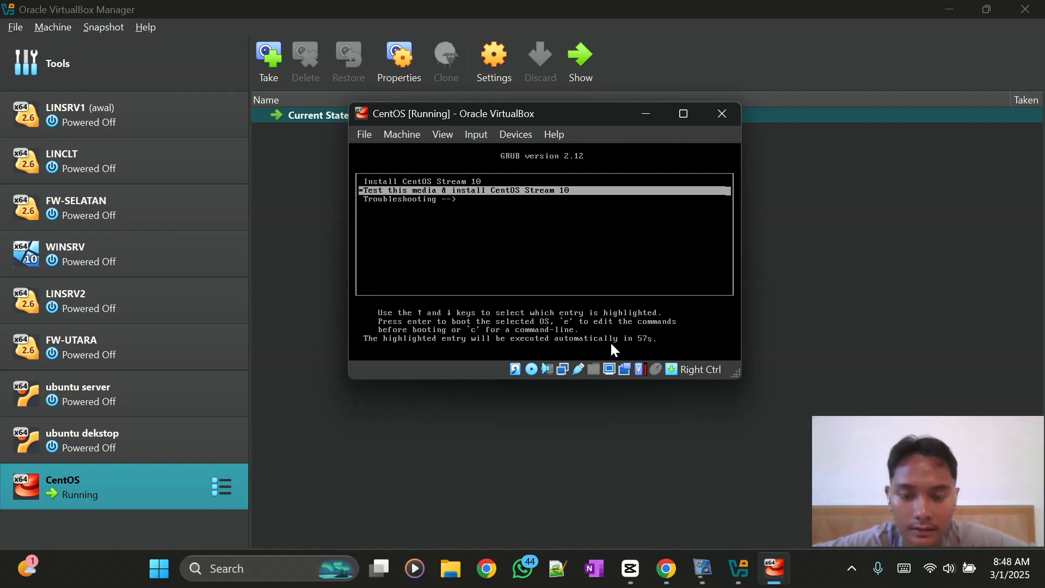
- Boot the test-media-and-install entry in Scaled Mode, capture input, and abort the media check
key("Return")
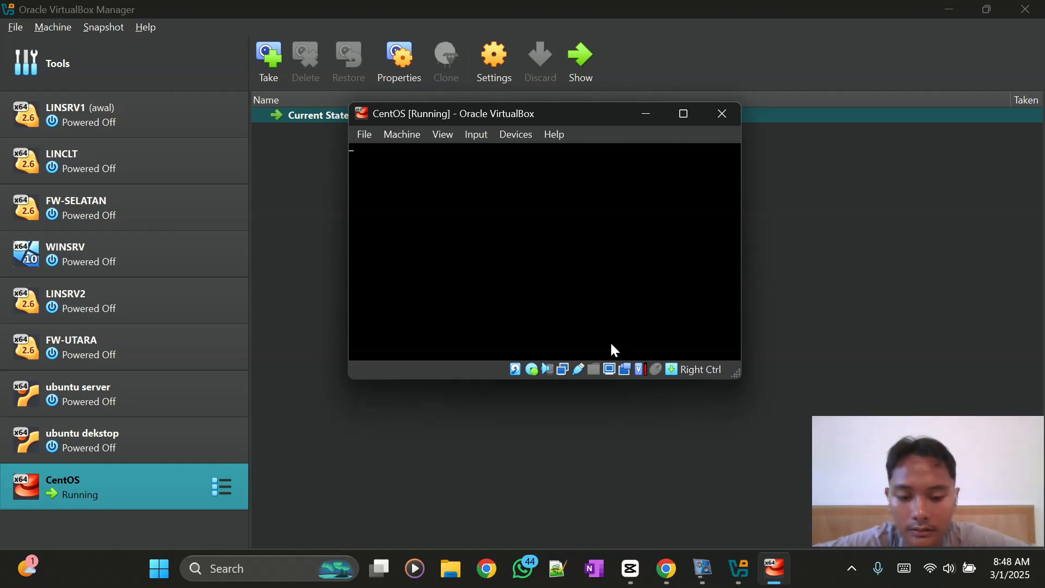
left_click(435, 140)
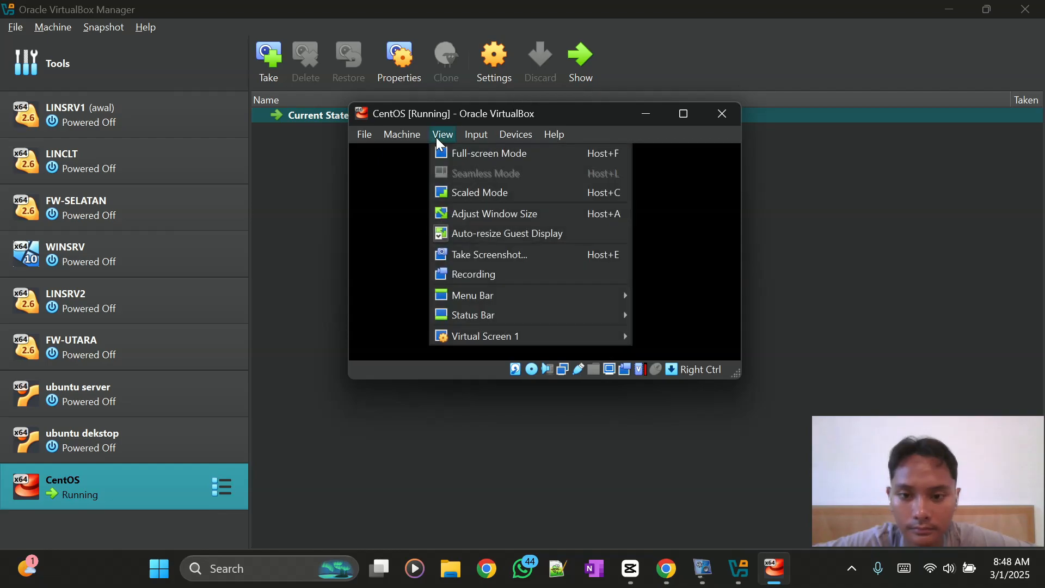
left_click(449, 188)
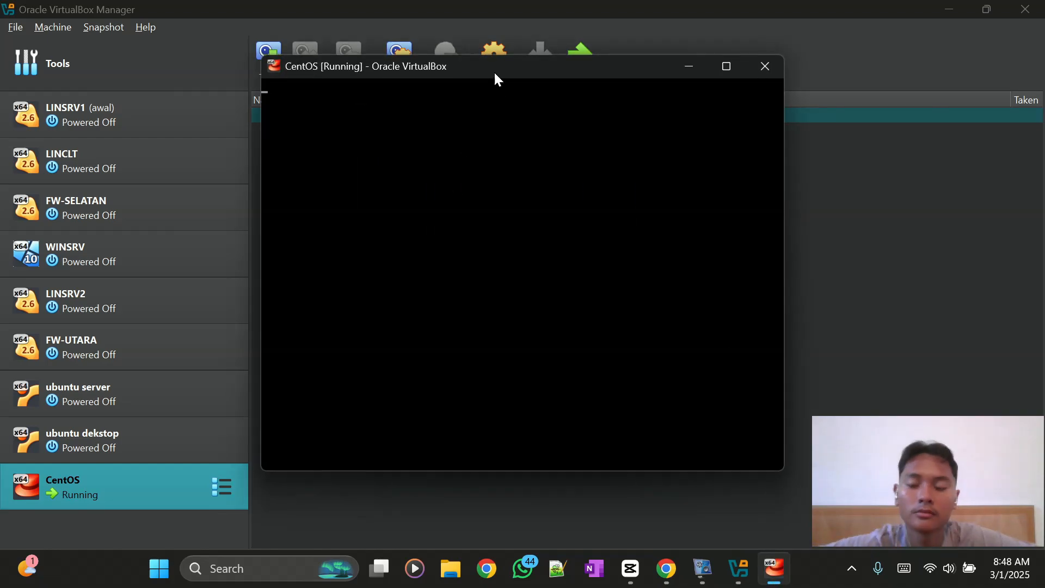
mouse_move(495, 79)
left_mouse_down()
mouse_move(551, 135)
mouse_move(506, 95)
left_mouse_up()
left_click(480, 162)
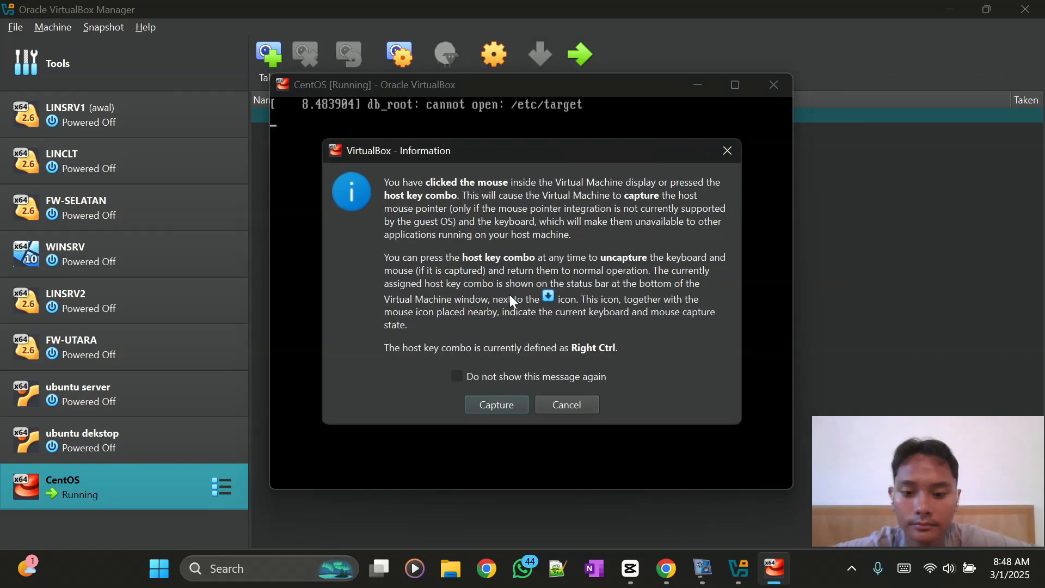
left_click(508, 400)
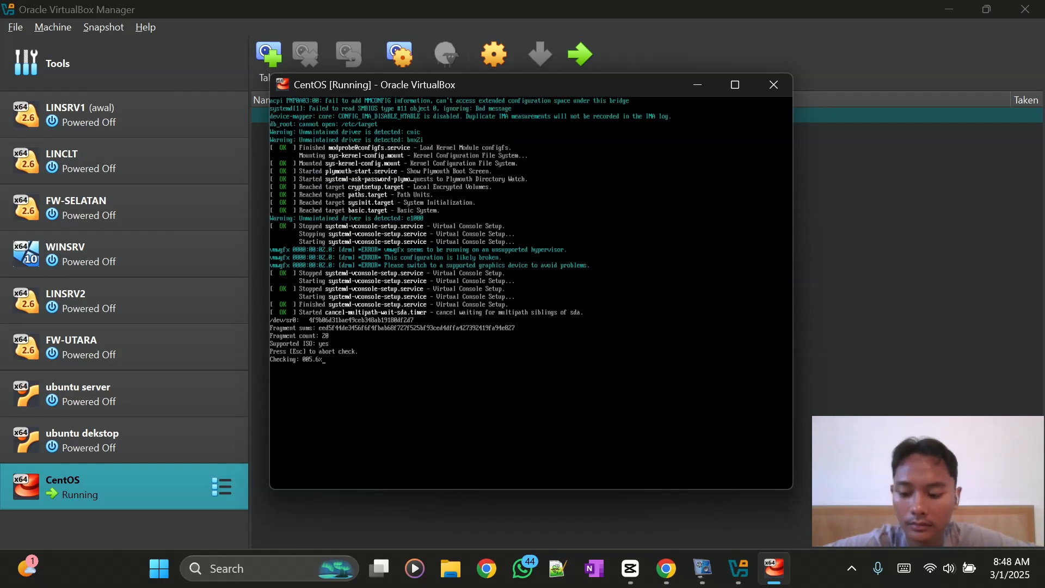
key("Escape")
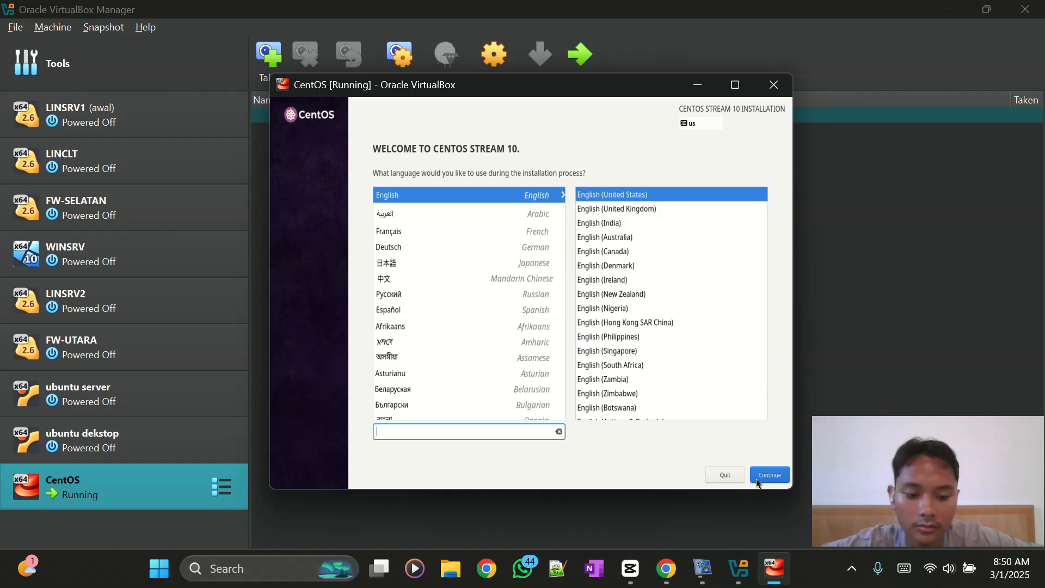
- Keep English (United States) as the language and continue to the Installation Summary
left_click(756, 476)
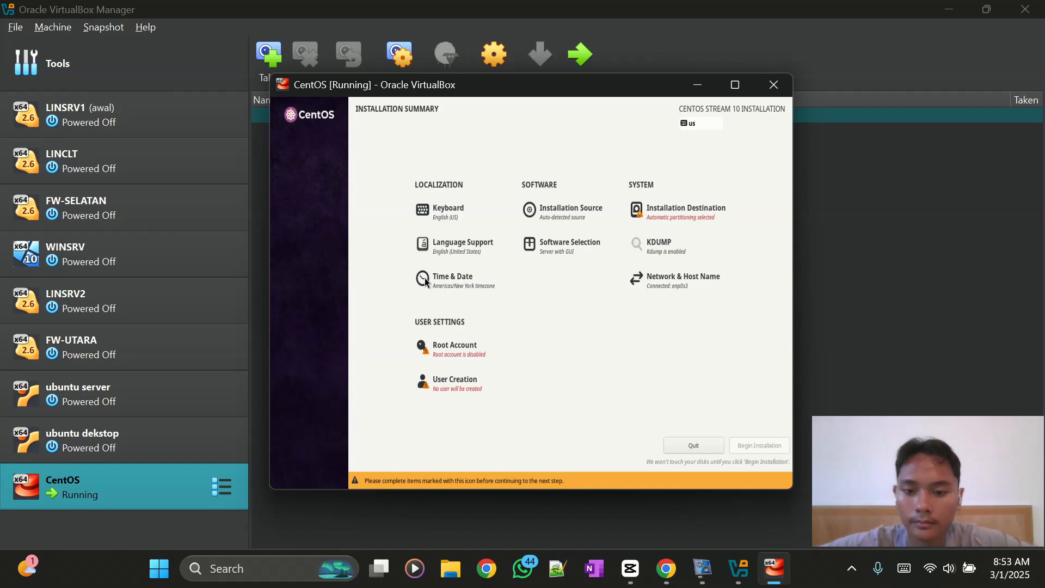
- Open Time & Date settings and set the time zone region to Asia
key("Tab")
key("Tab")
key("Left")
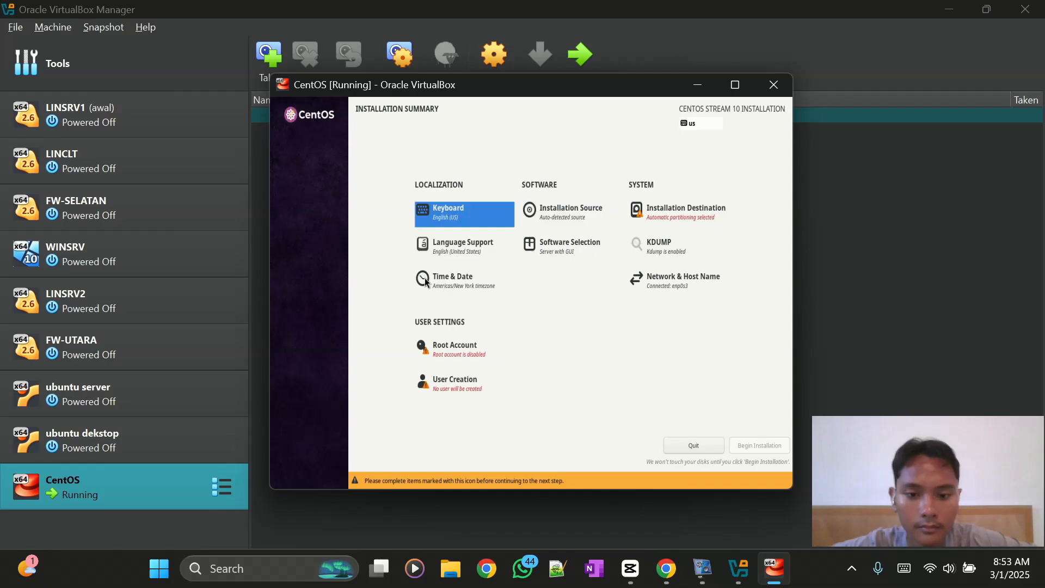
key("Down")
key("Down")
key("Return")
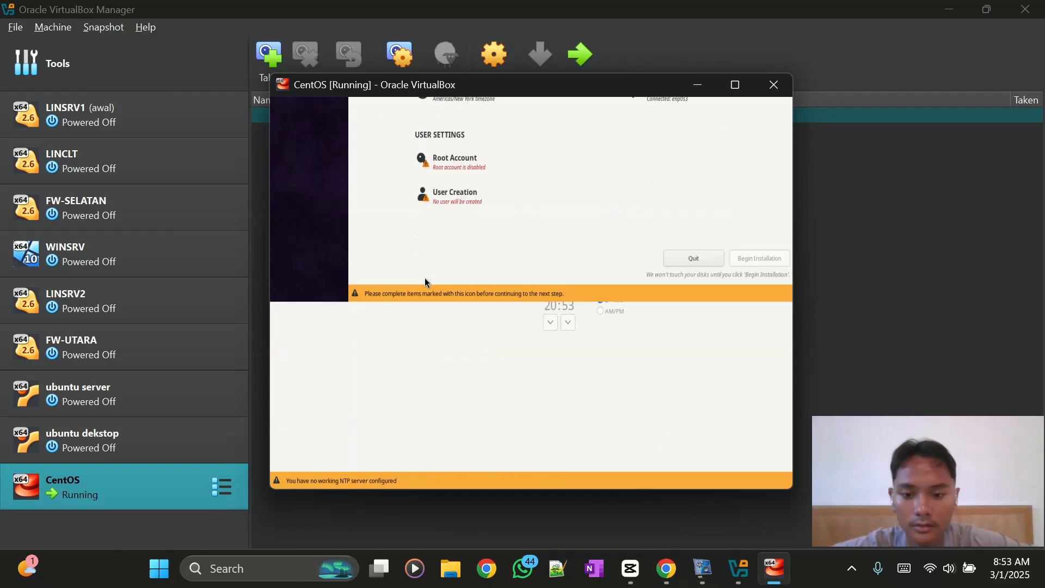
left_click(527, 169)
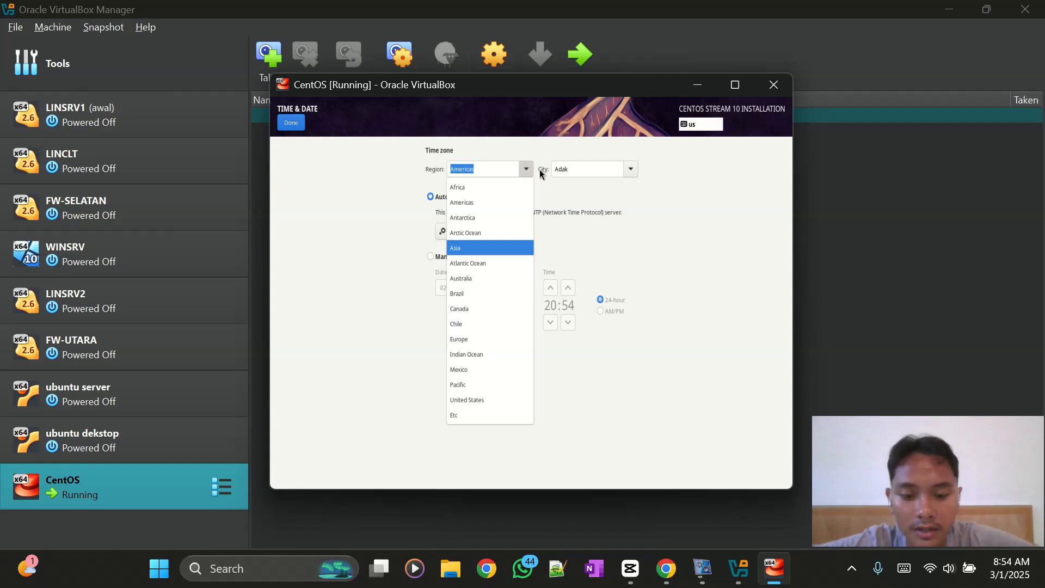
key("Return")
- Choose Jakarta as the city and confirm the Asia/Jakarta time zone
key("Tab")
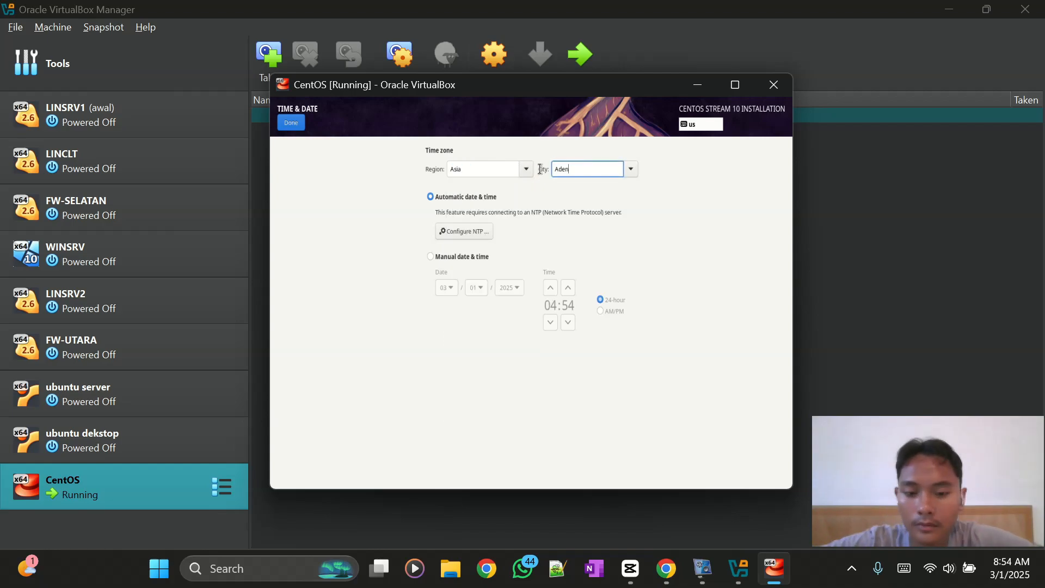
key("Tab")
key("Tab")
key("Tab")
key("Tab")
key("Tab")
key("Tab")
key("Tab")
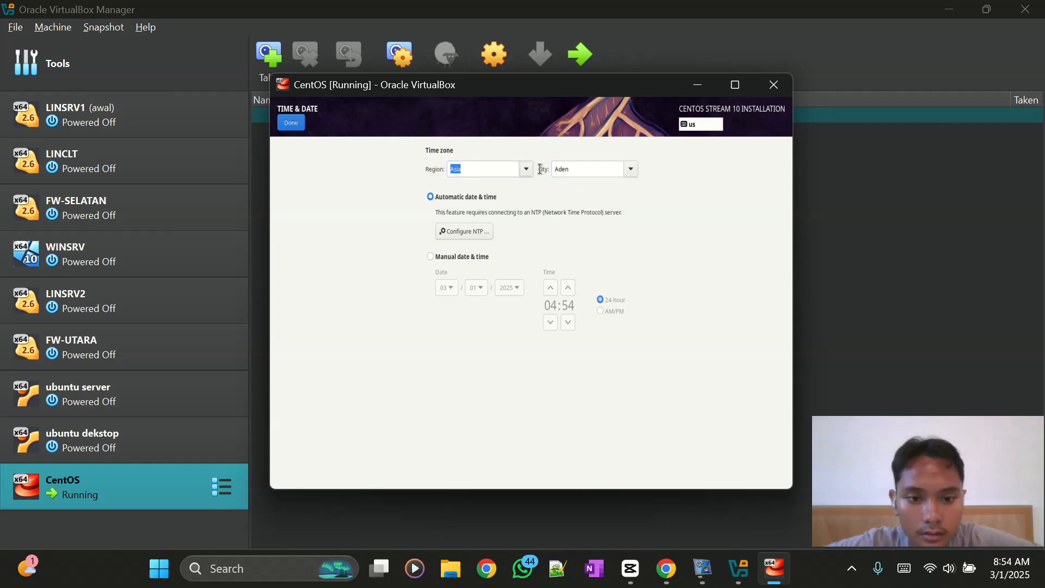
key("space")
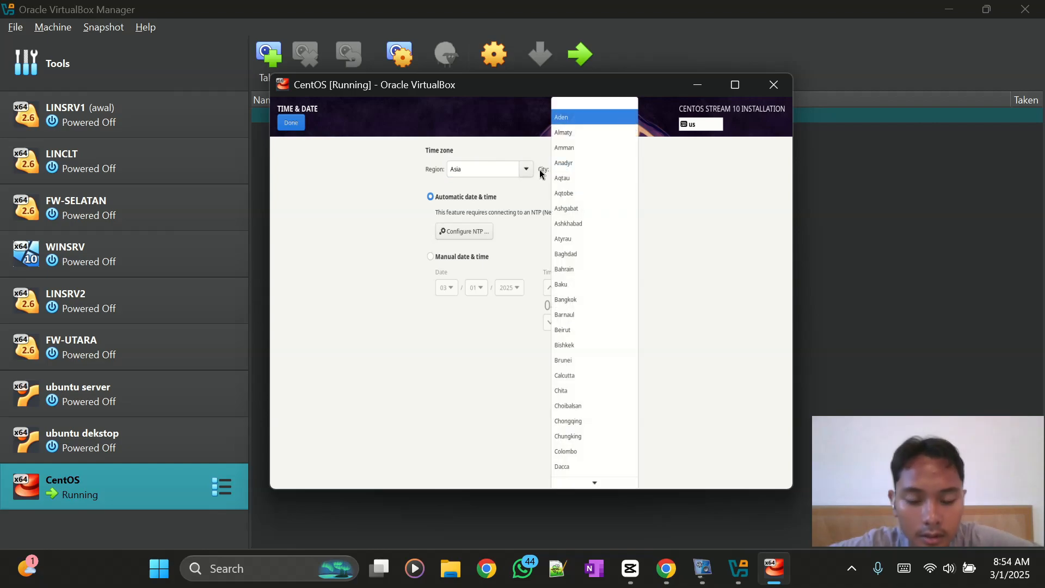
key("Down")
key("Down")
key("Down")
key("Down")
key("Down")
key("Down")
key("Down")
key("Down")
key("Down")
key("Down")
key("Down")
key("Down")
key("Down")
key("Down")
key("Down")
key("Down")
key("Down")
key("Down")
key("Down")
key("Down")
key("Down")
key("Down")
key("Down")
key("Down")
key("Down")
key("Down")
key("Down")
key("Down")
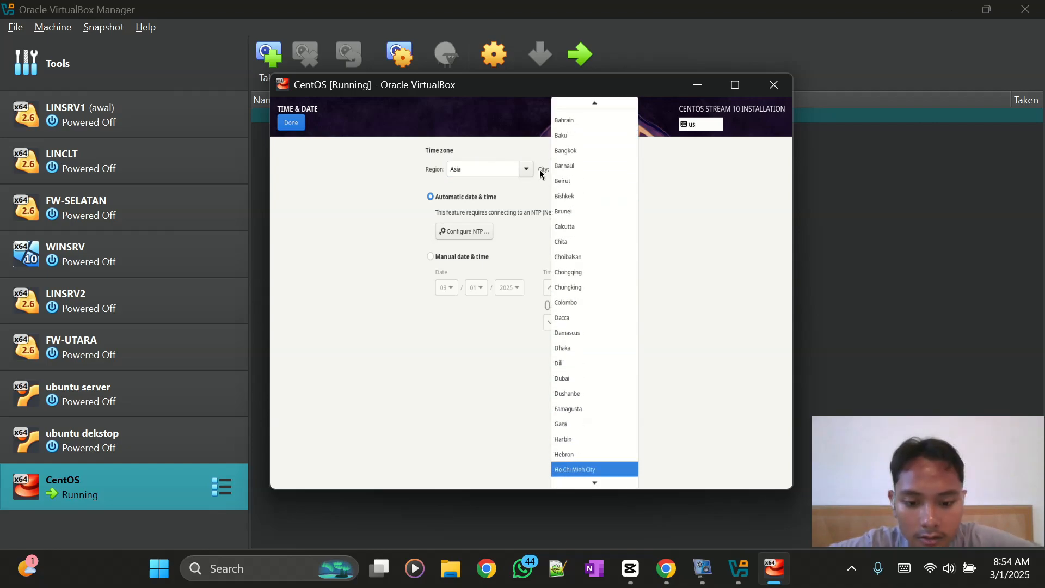
key("Up")
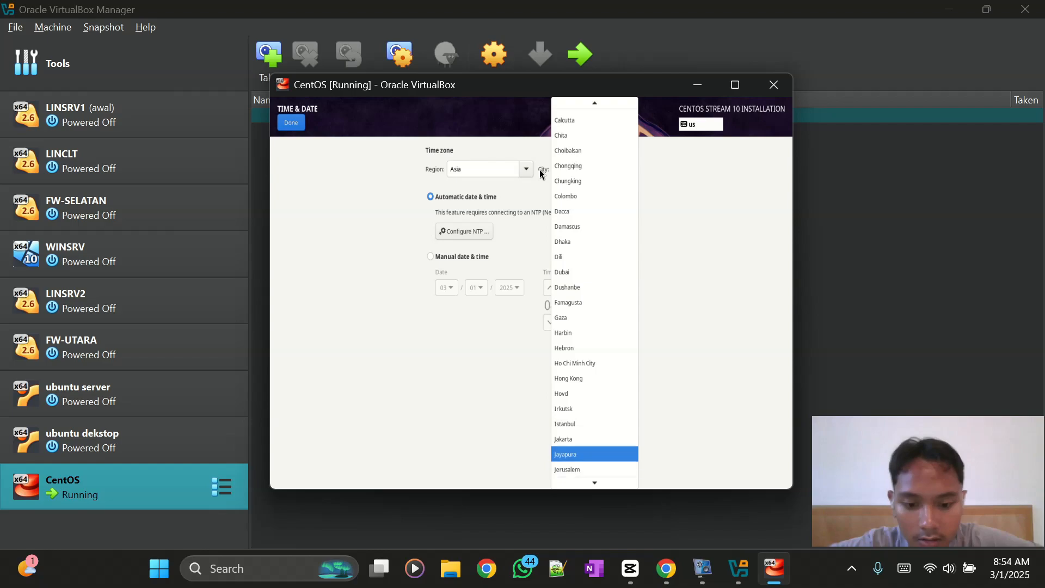
key("Up")
key("Down")
key("Return")
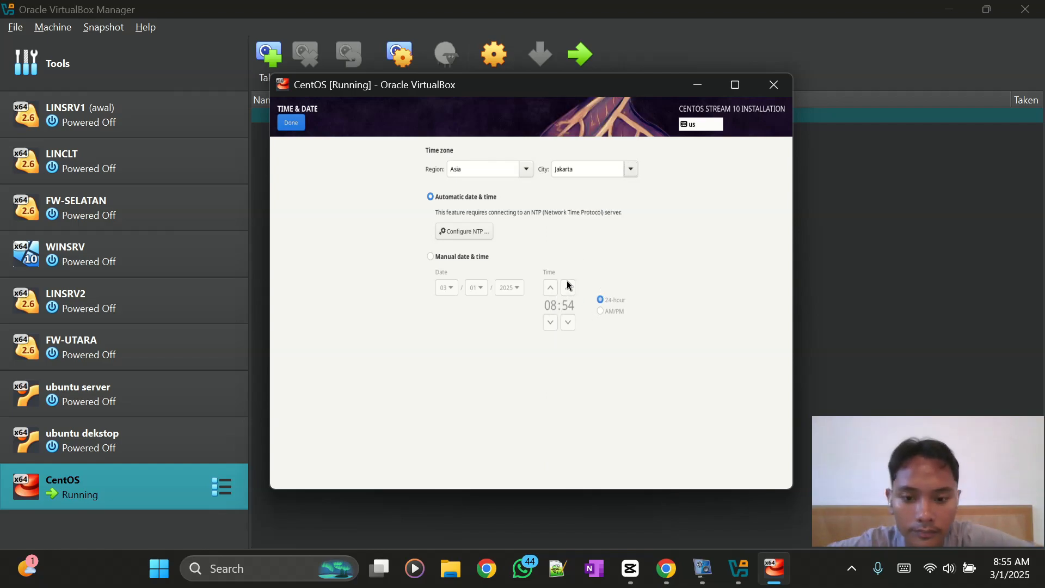
left_click(288, 125)
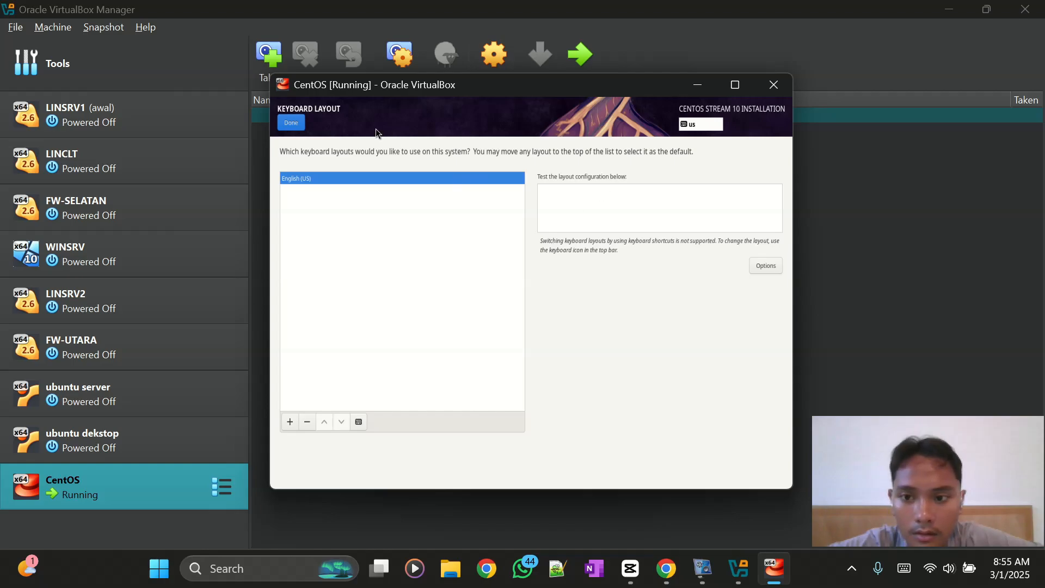
- Accept the English (US) keyboard layout and the Server with GUI software selection
left_click(282, 124)
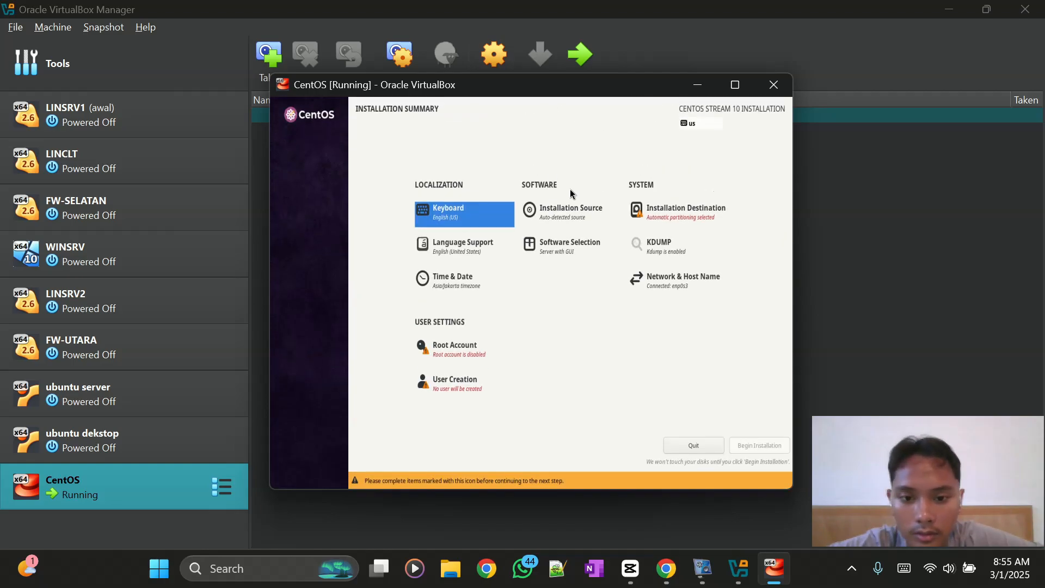
left_click(583, 243)
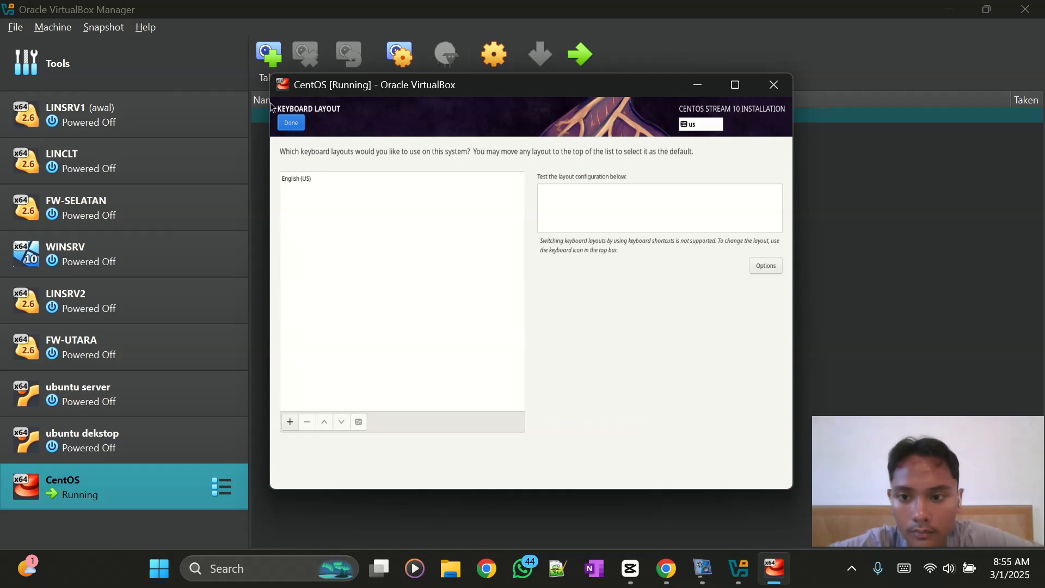
left_click(290, 124)
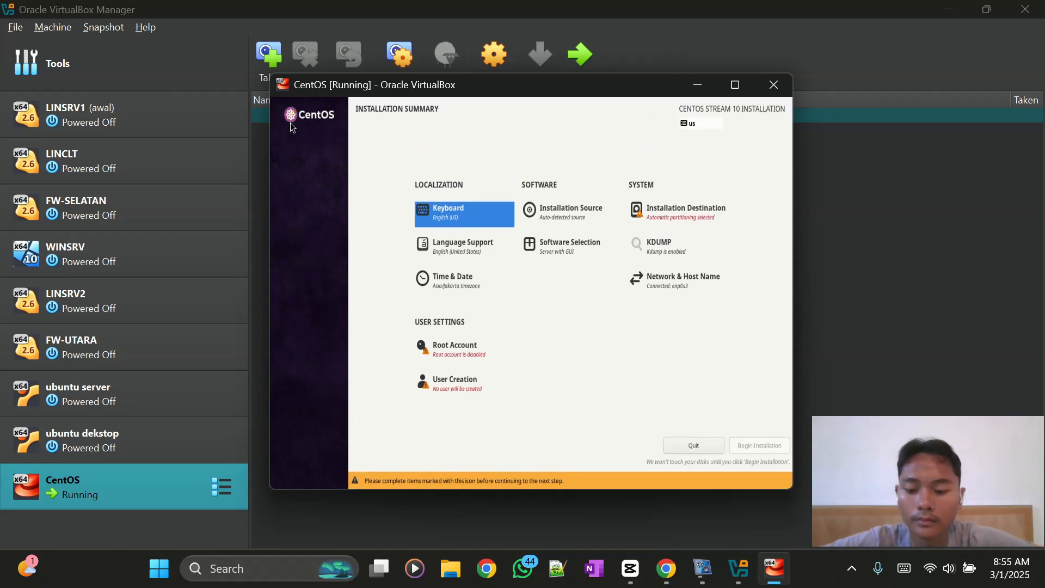
key("Tab")
key("Tab")
key("Tab")
key("Tab")
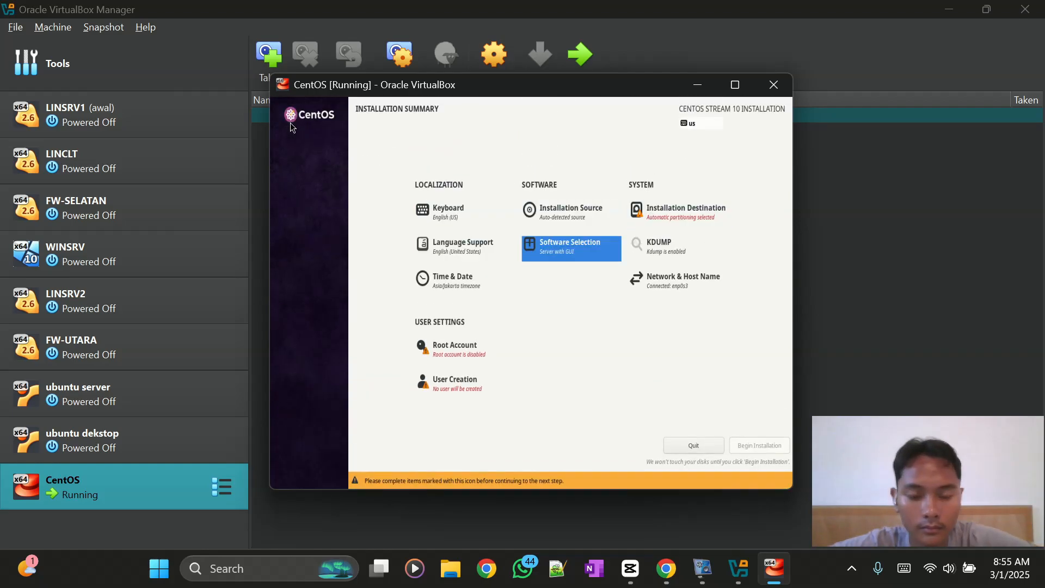
key("Return")
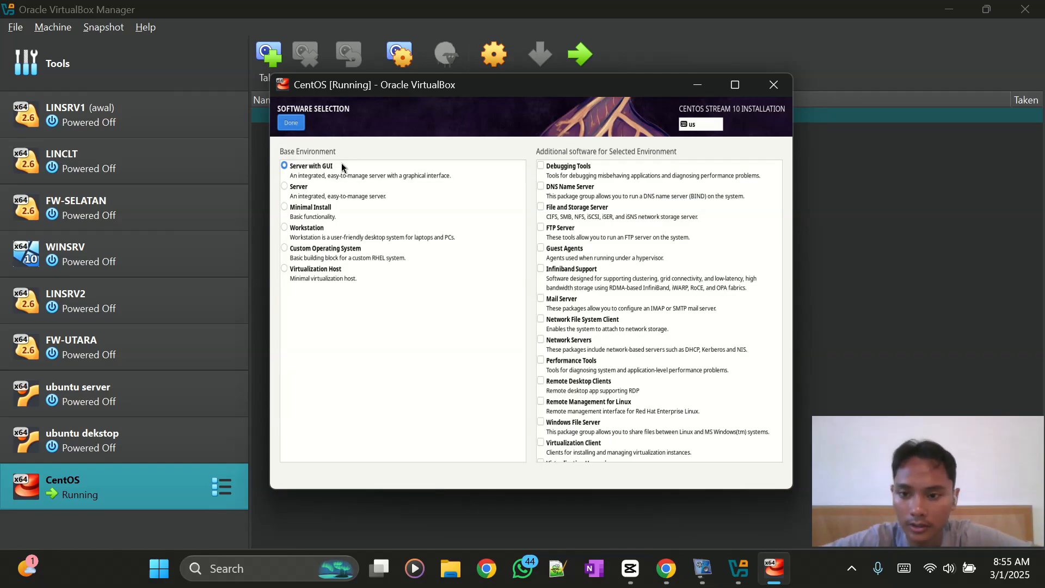
left_click(293, 123)
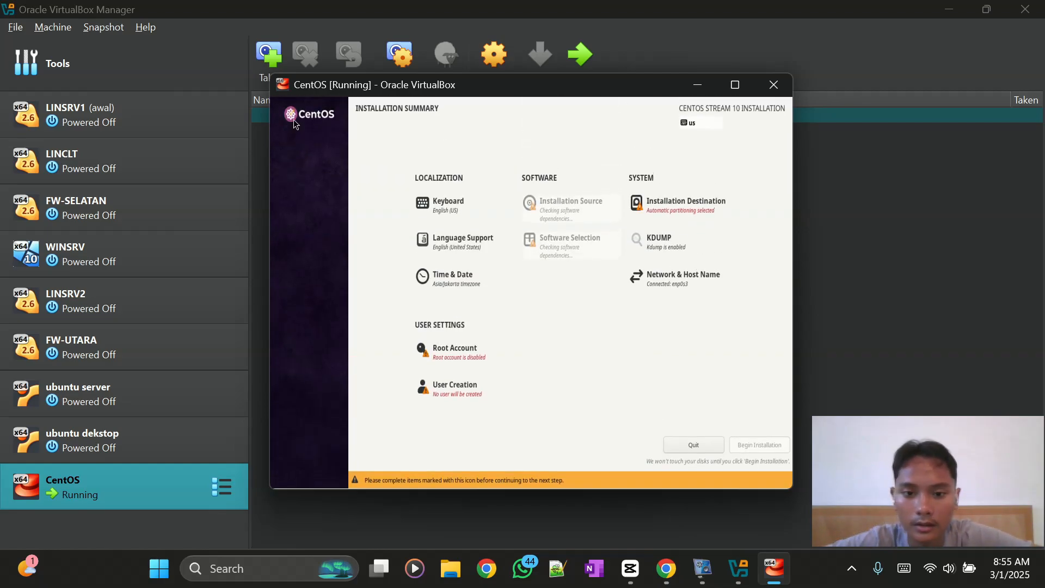
- Accept automatic partitioning on the 10 GiB disk as the installation destination
left_click(670, 212)
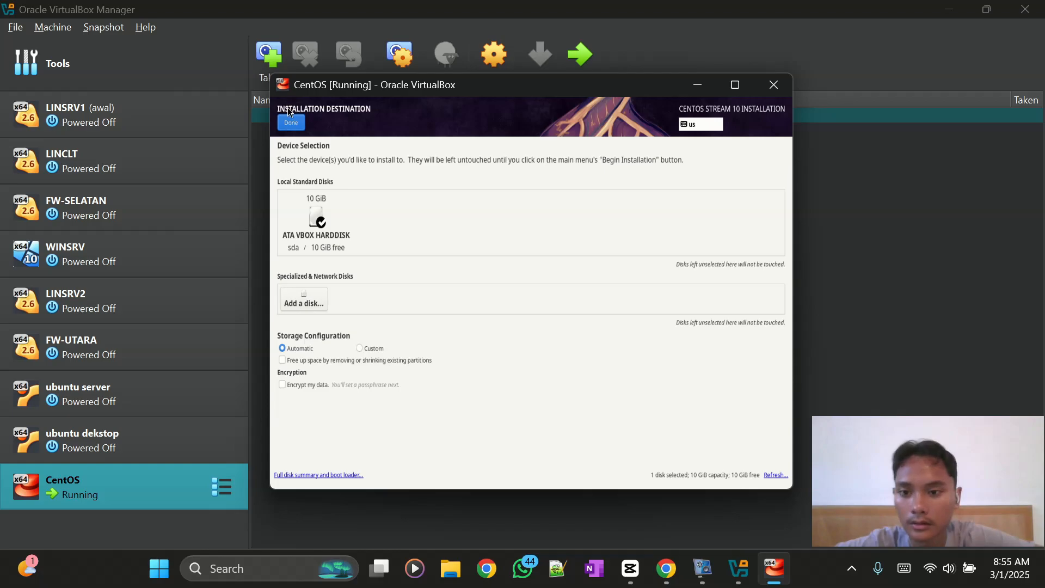
left_click(292, 123)
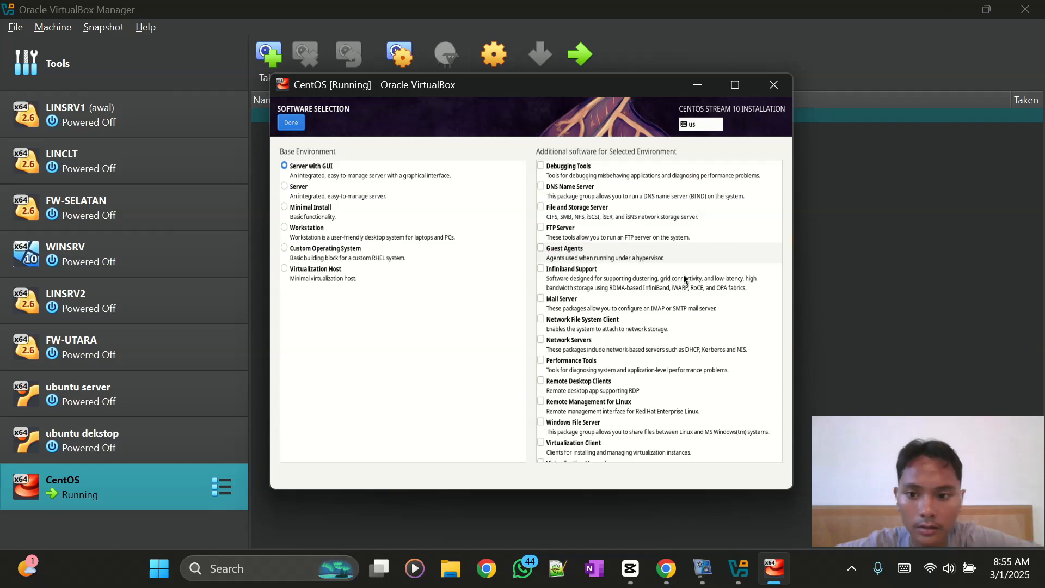
left_click(292, 126)
key("Right")
key("Right")
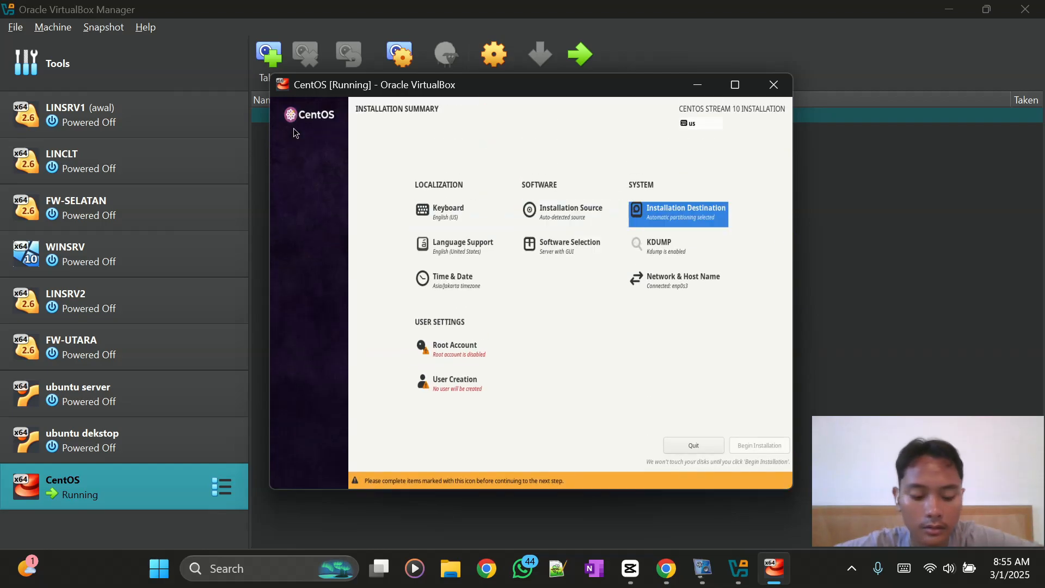
- Review the Network & Host Name settings and return to the Installation Summary
key("Down")
key("Down")
key("Return")
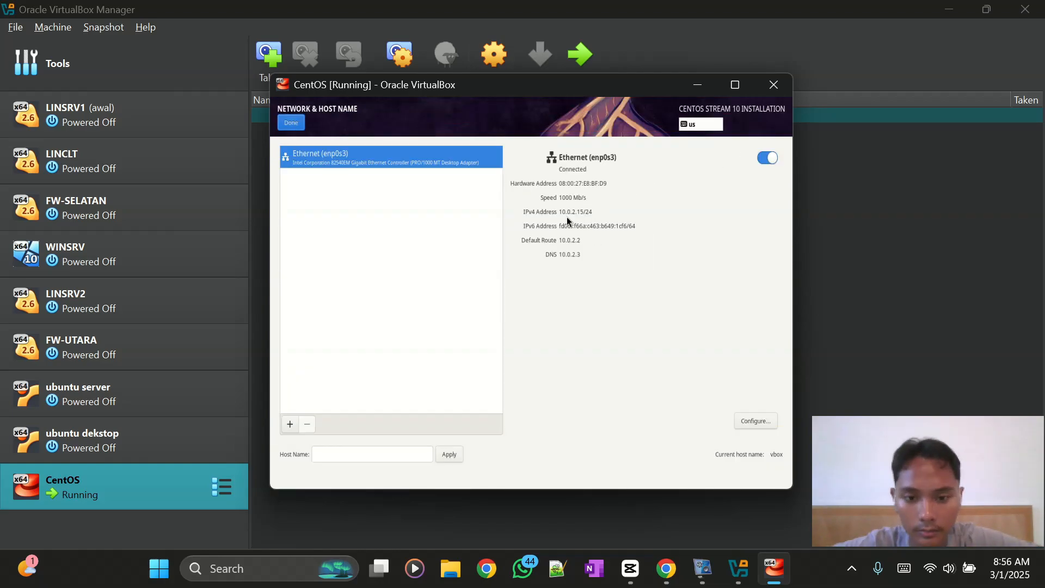
left_click(296, 122)
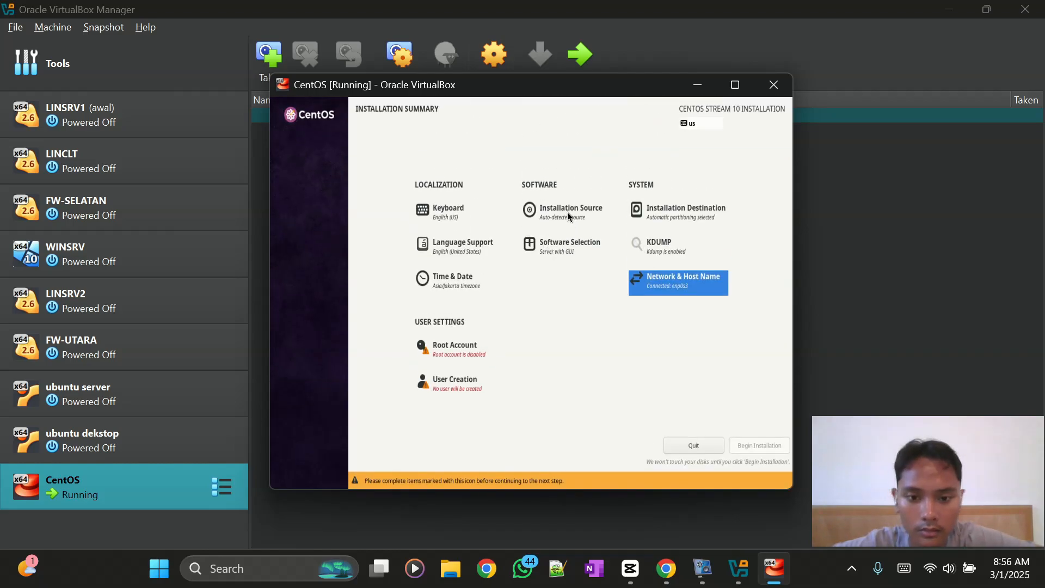
- Enable the root account with a password, accepting the weak-password warning
left_click(445, 351)
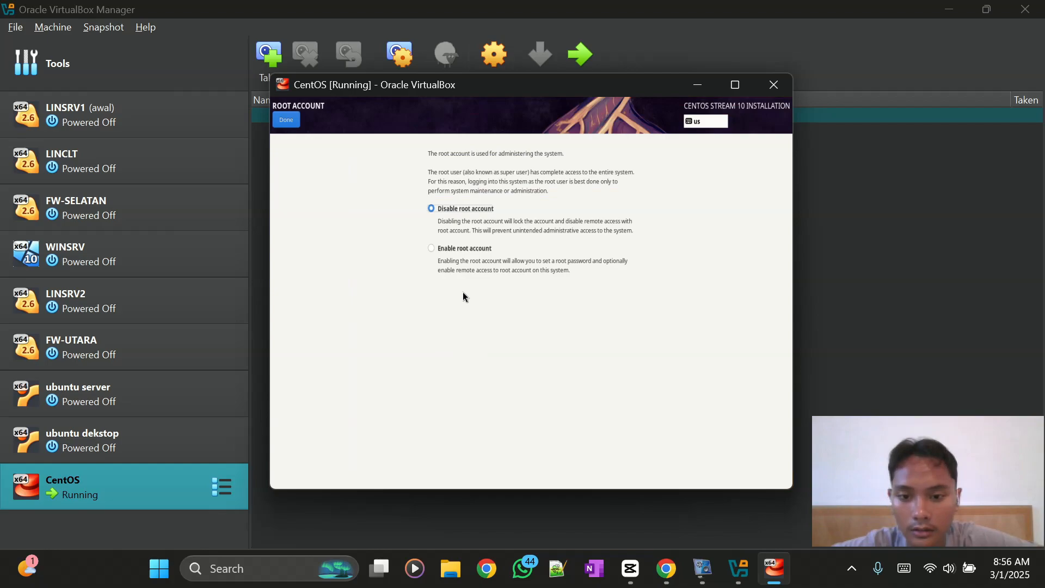
left_click(439, 248)
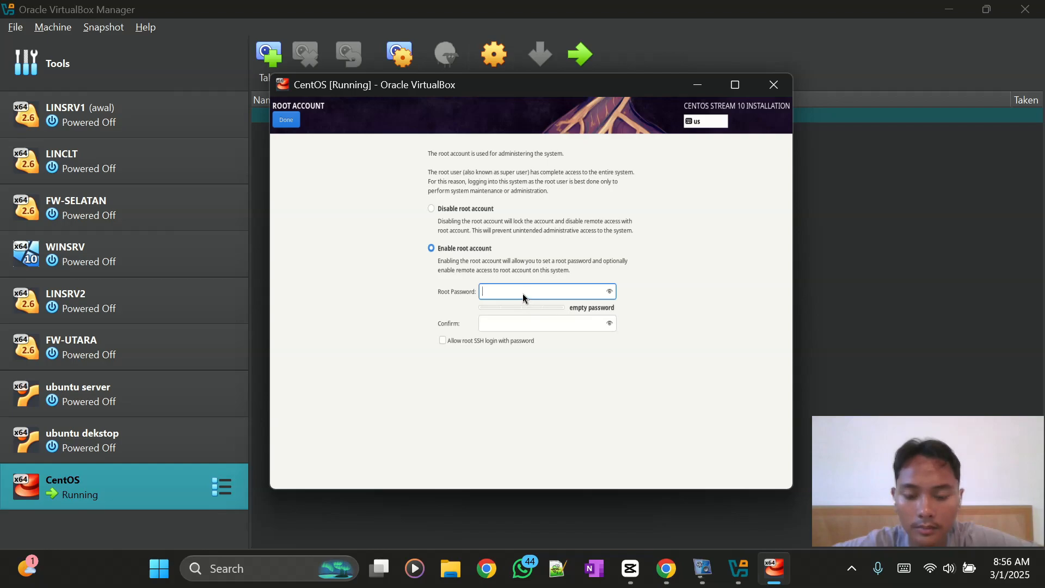
type("1")
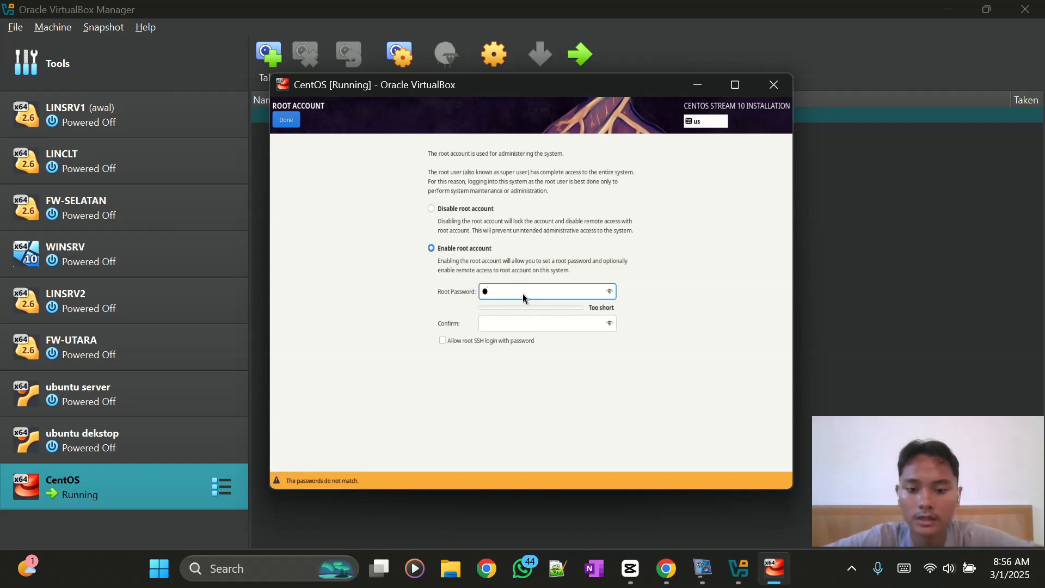
key("BackSpace")
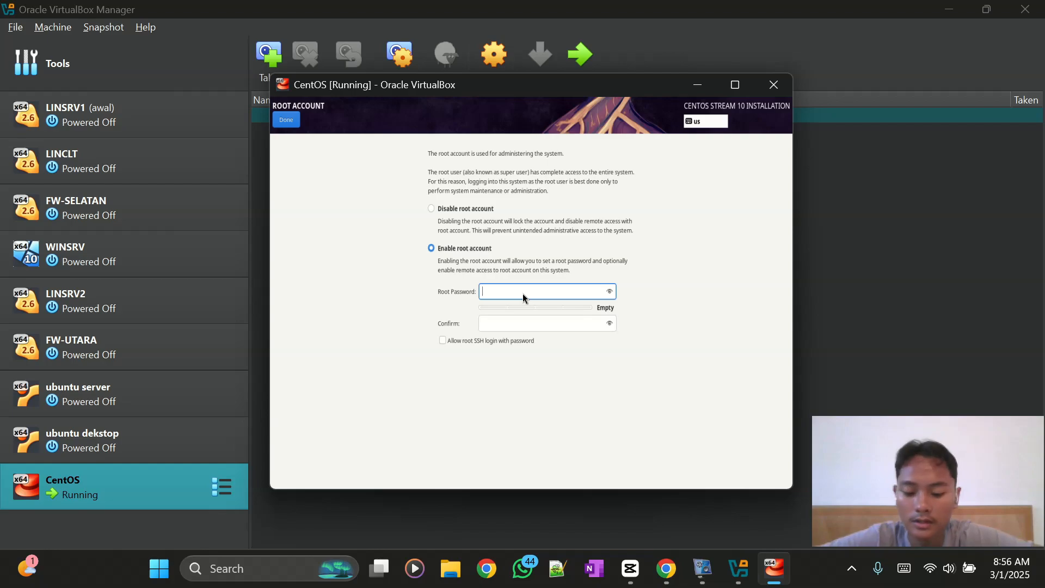
type("123")
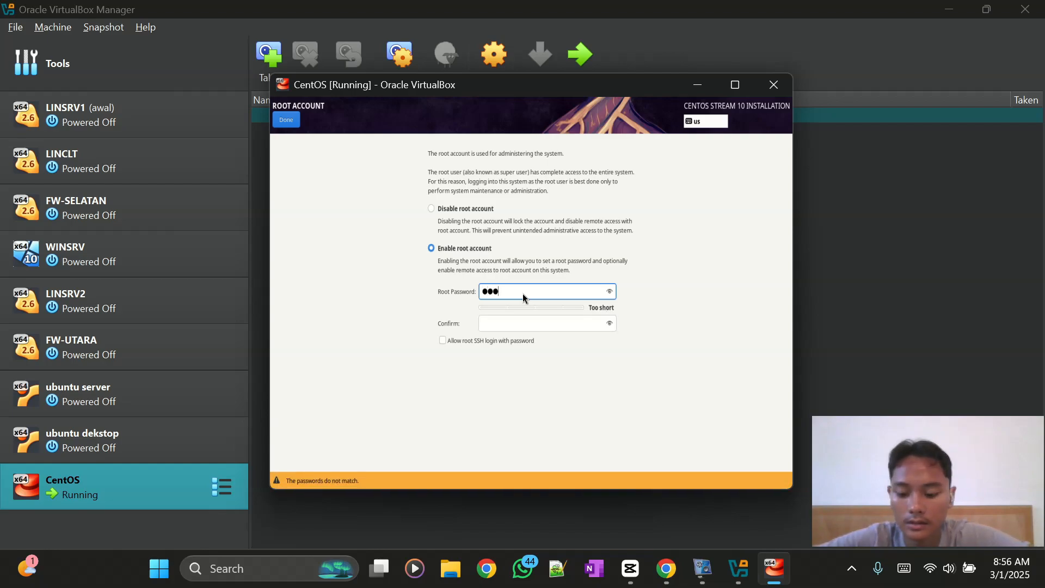
type("4567")
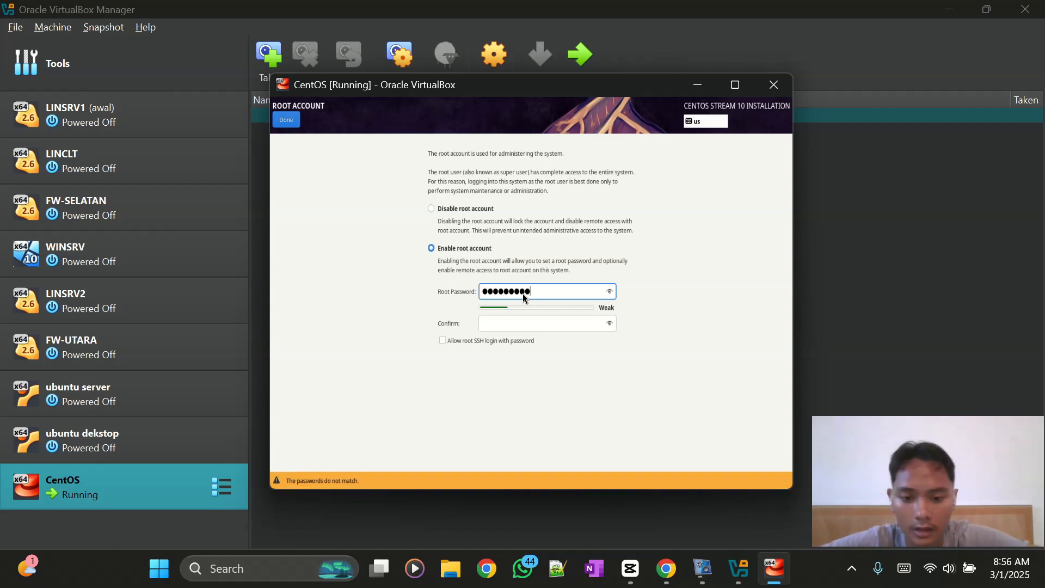
key("Tab")
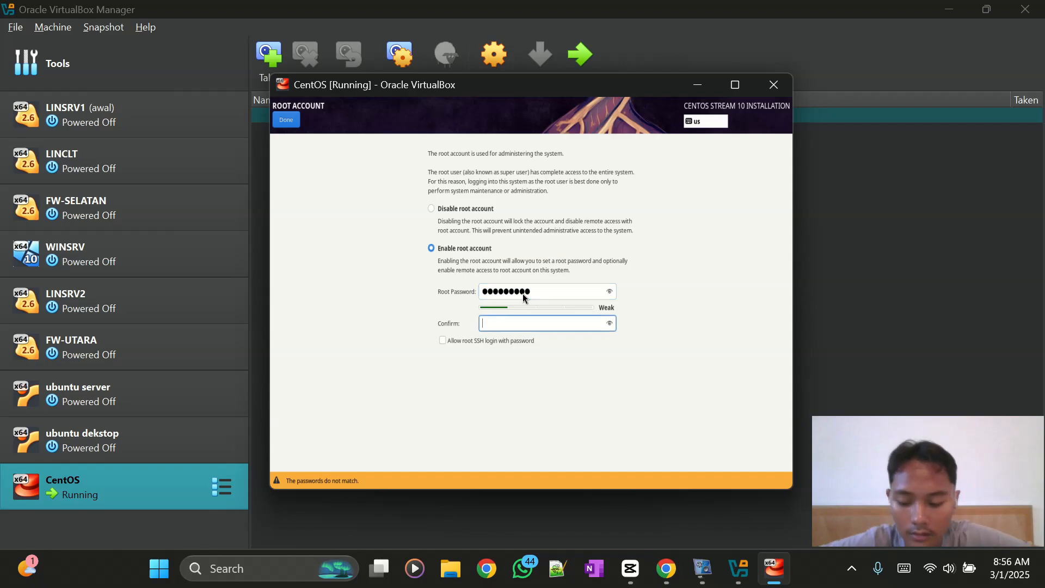
type("123")
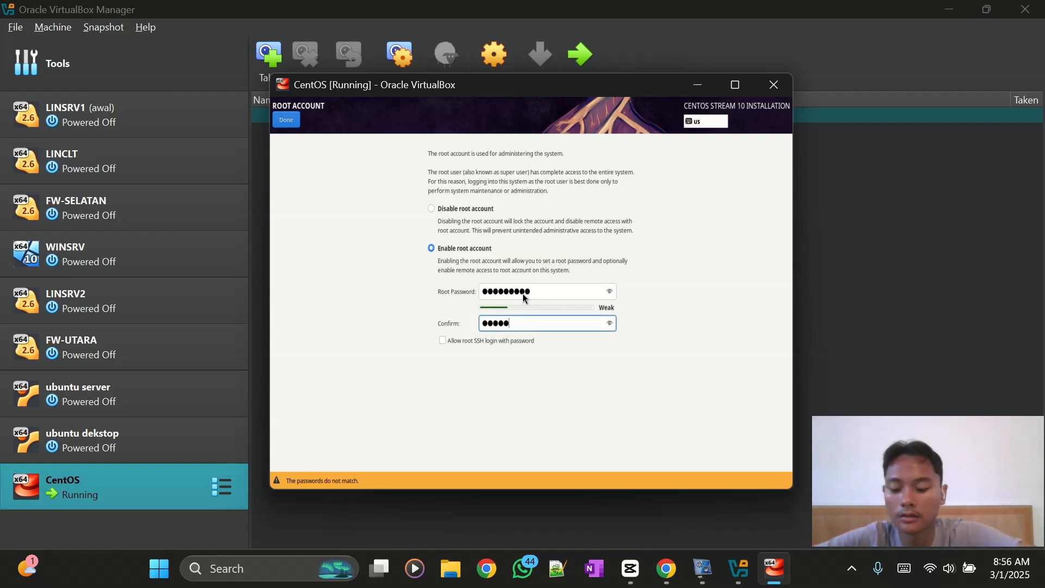
type("456789")
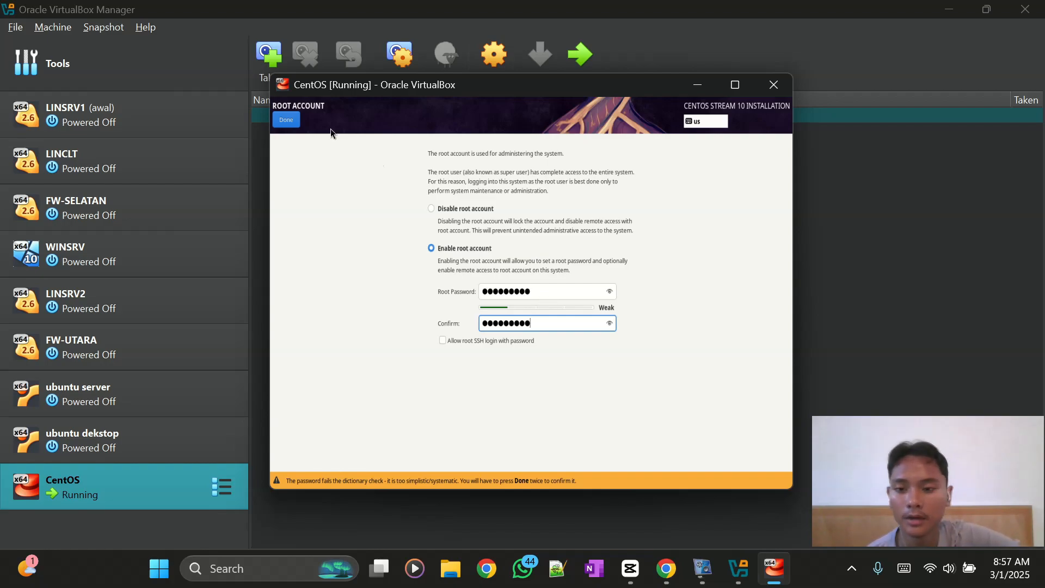
left_click(288, 121)
left_click(288, 121)
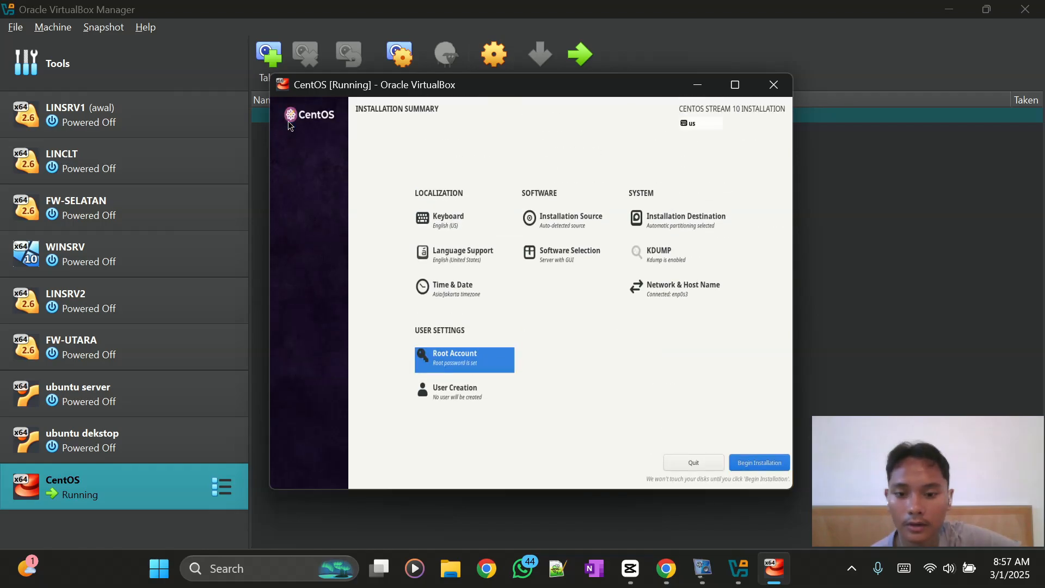
- Create the user with a username, password and confirmation, accepting the weak-password warning
left_click(455, 389)
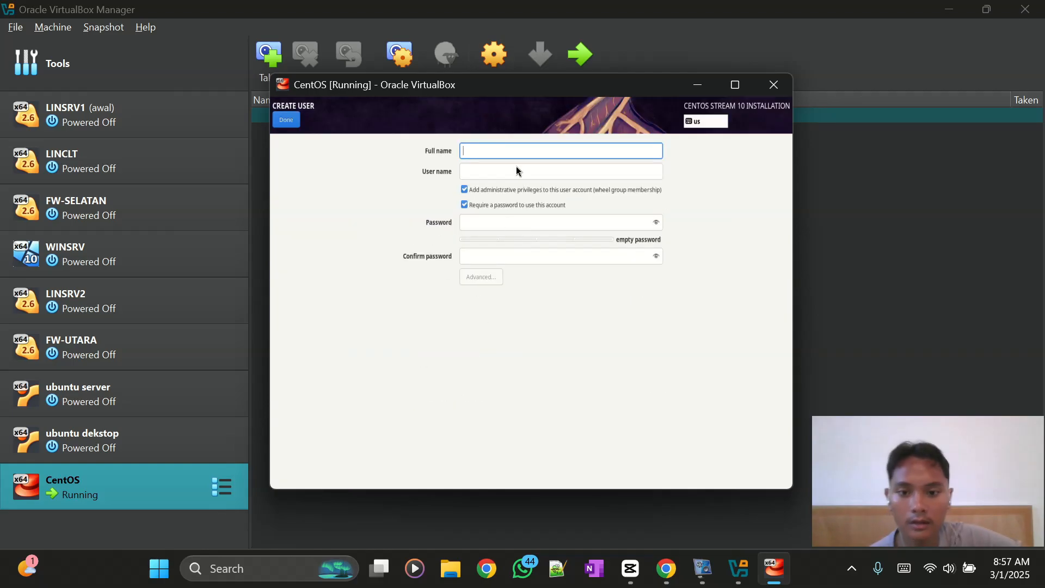
type("ha")
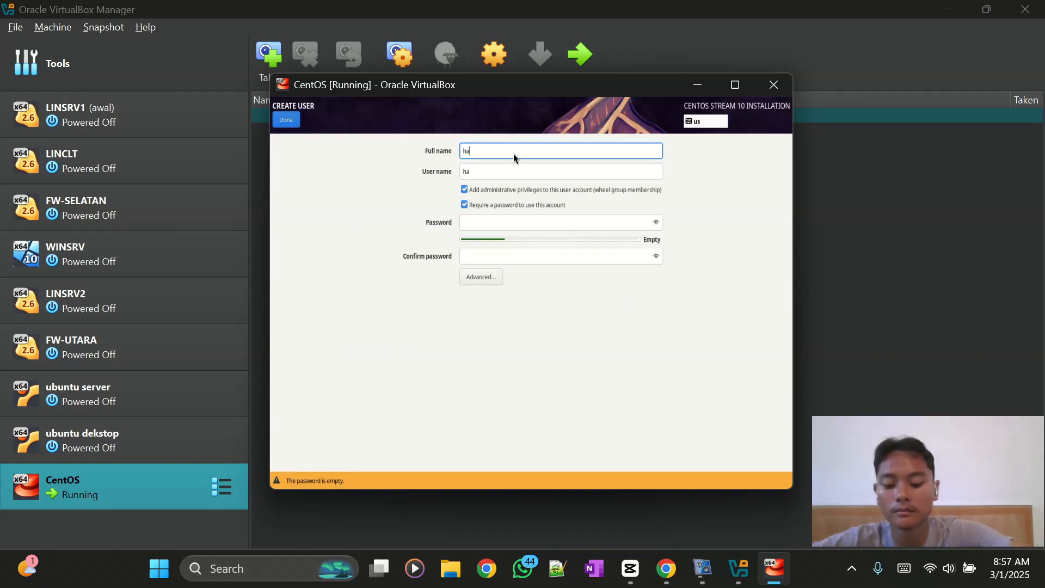
type("fiz")
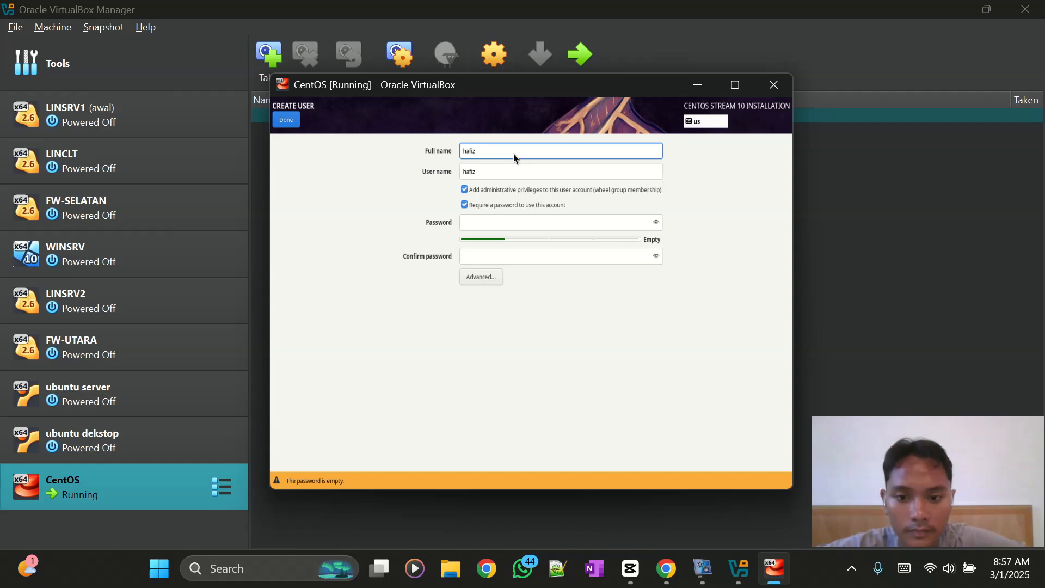
key("Tab")
key("Tab")
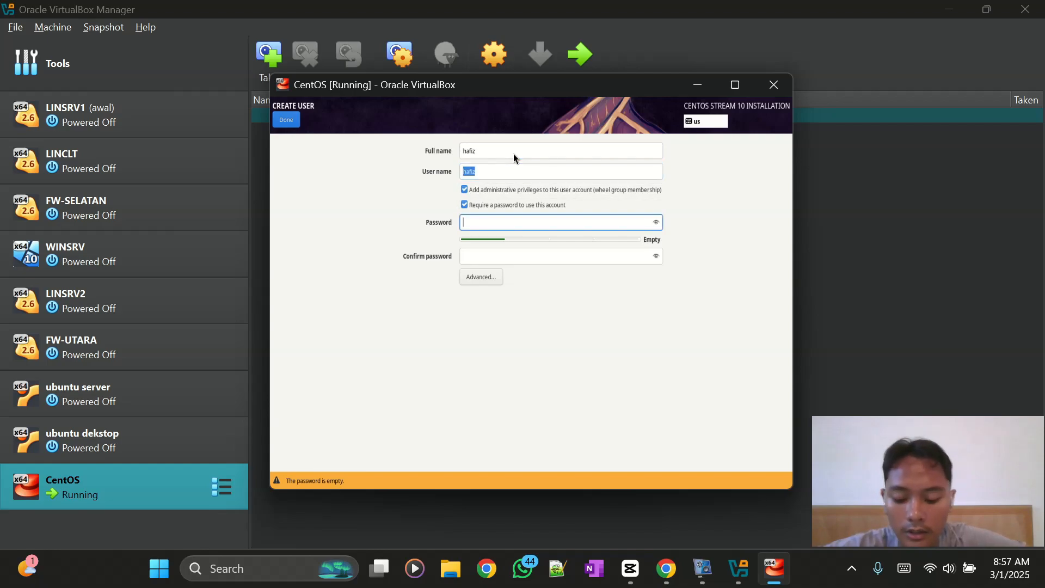
type("1234567")
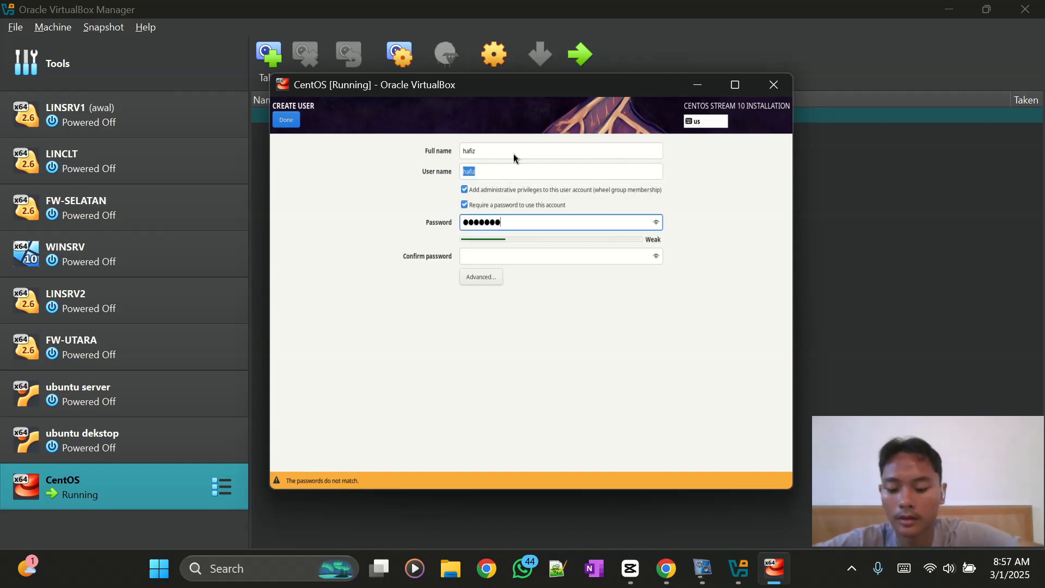
type("89")
key("Tab")
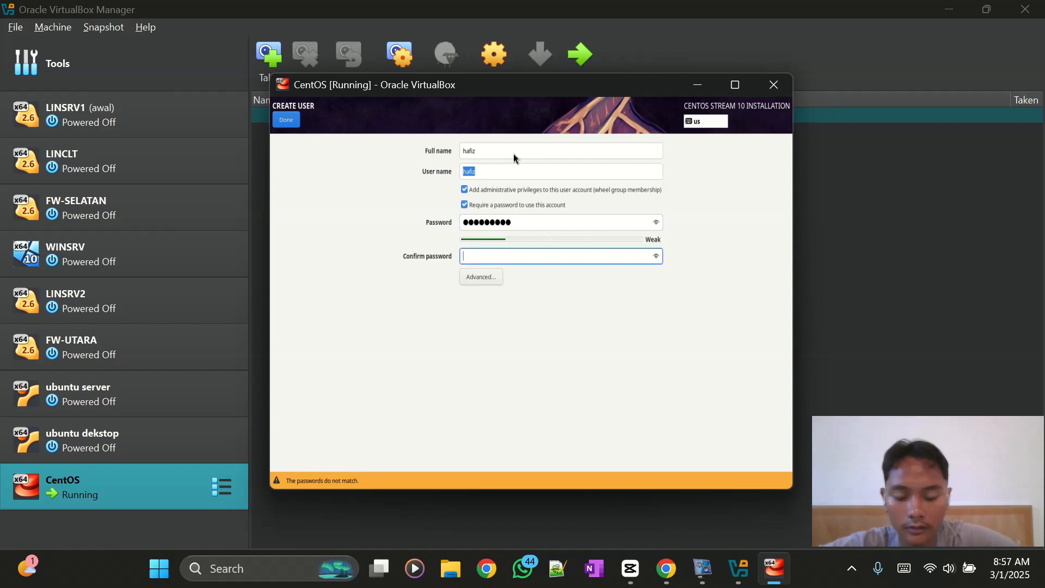
type("1234567")
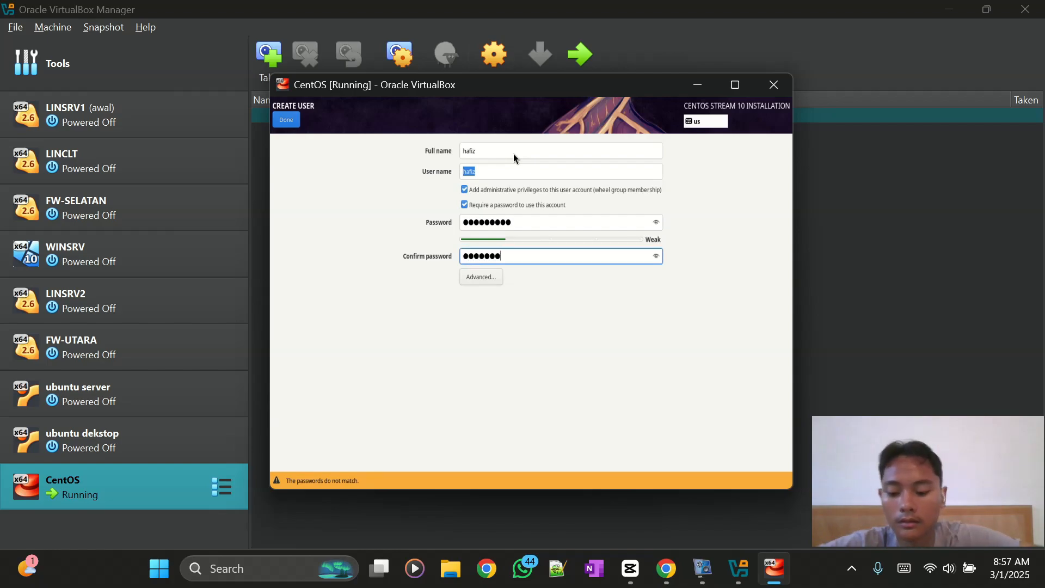
type("89")
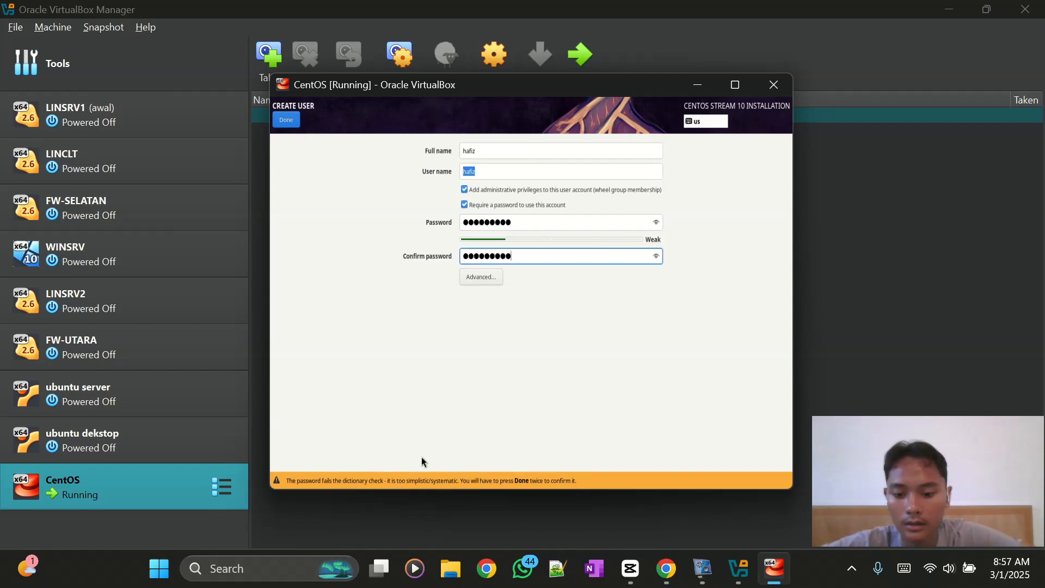
left_click(293, 119)
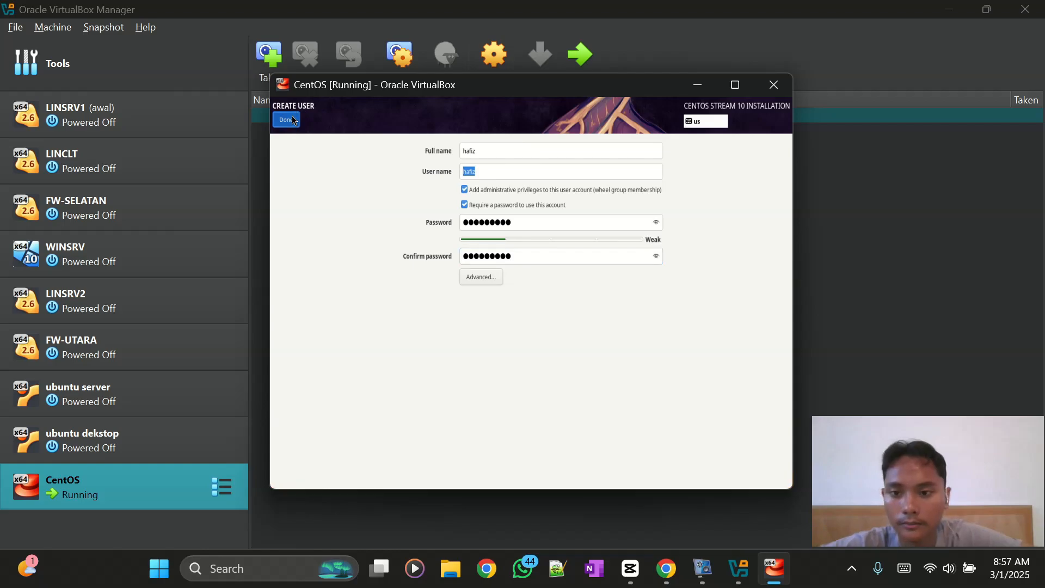
left_click(291, 120)
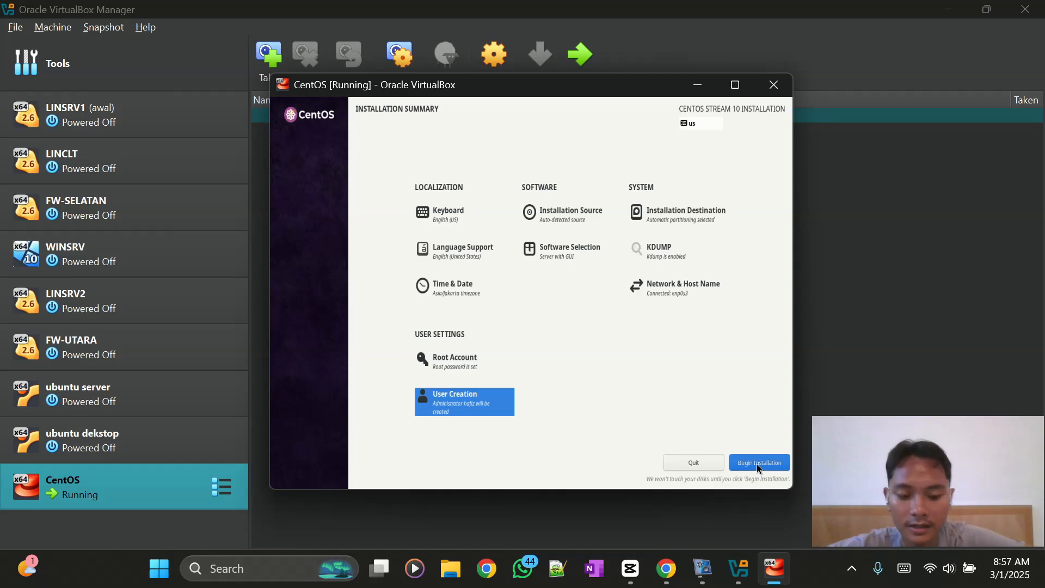
- Install CentOS Stream 10, then reboot the VM, letting it capture keyboard and mouse
left_click(757, 464)
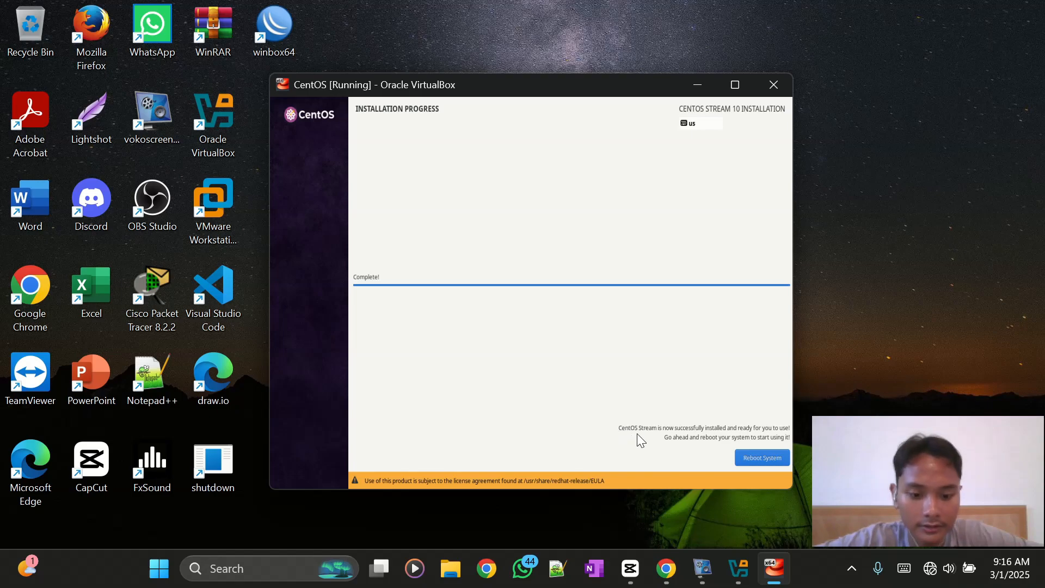
left_click(765, 459)
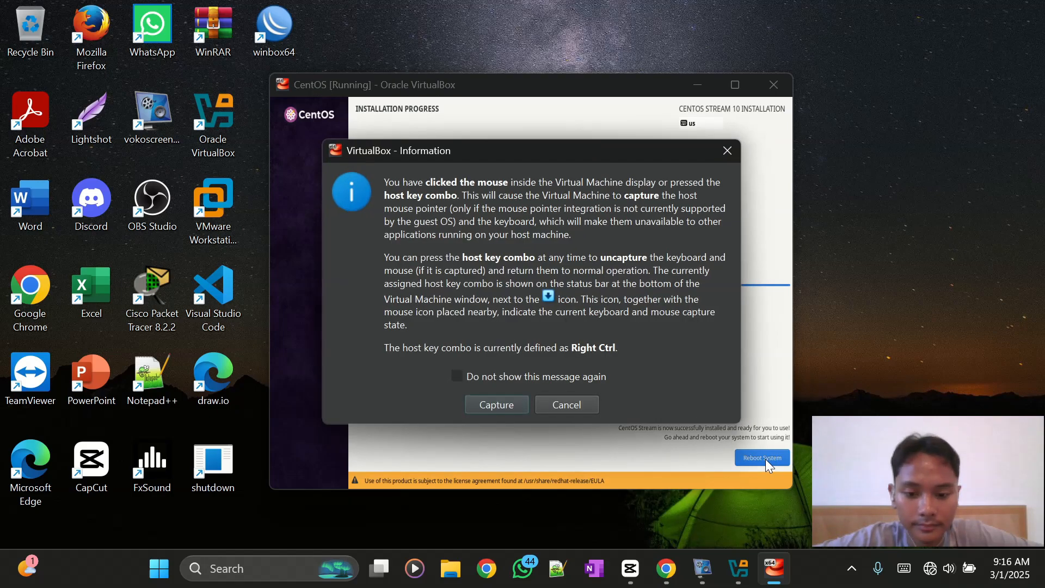
left_click(519, 404)
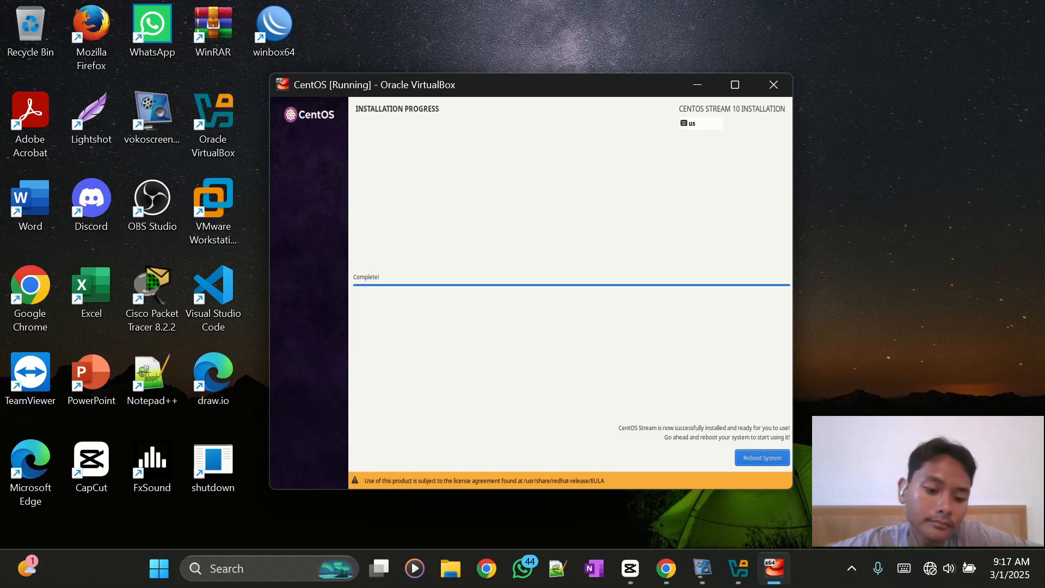
left_click(770, 461)
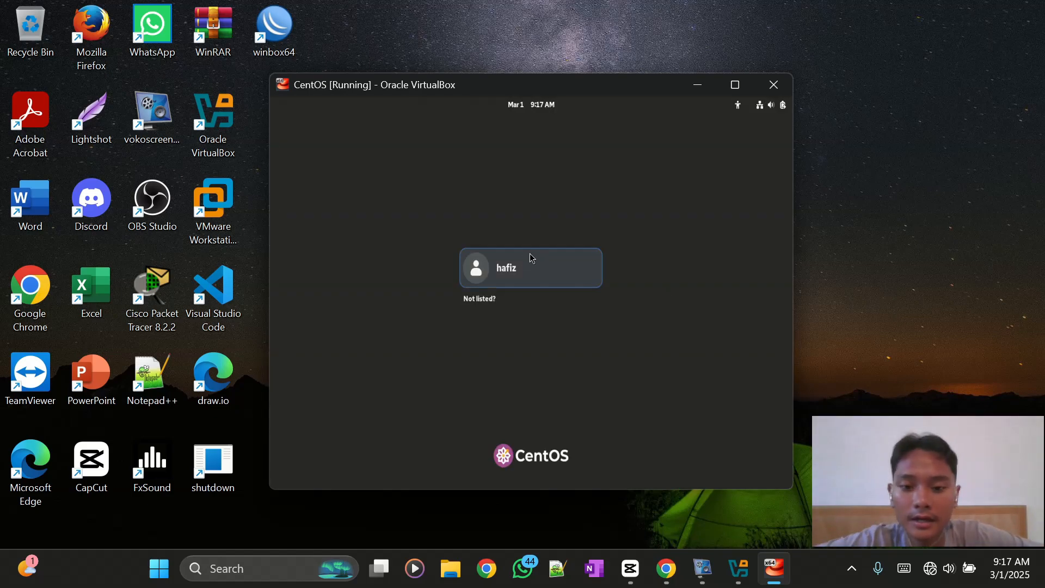
- Log in as the new user by entering the account password on the login screen
left_click(505, 270)
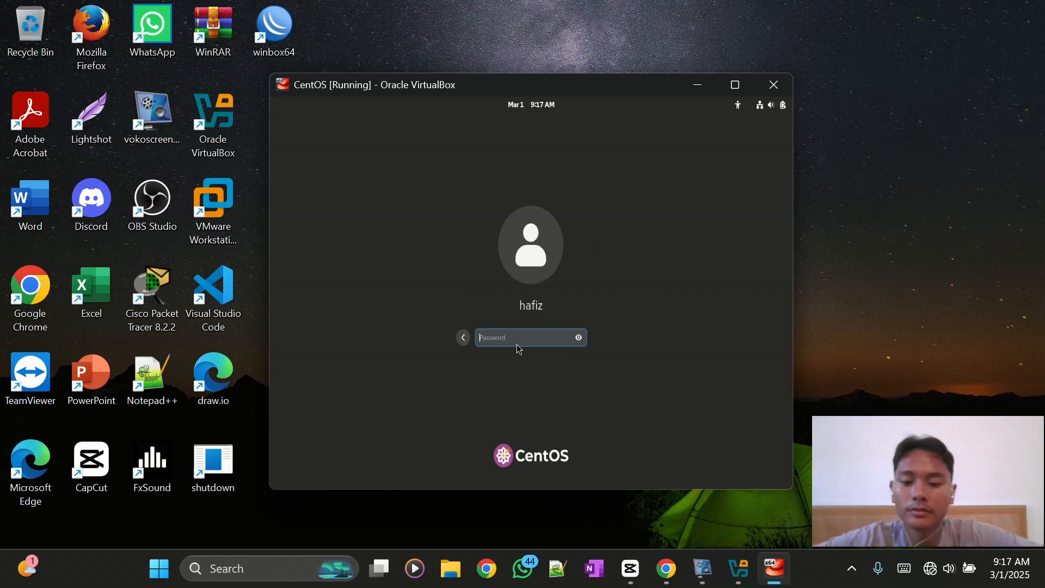
type("**********")
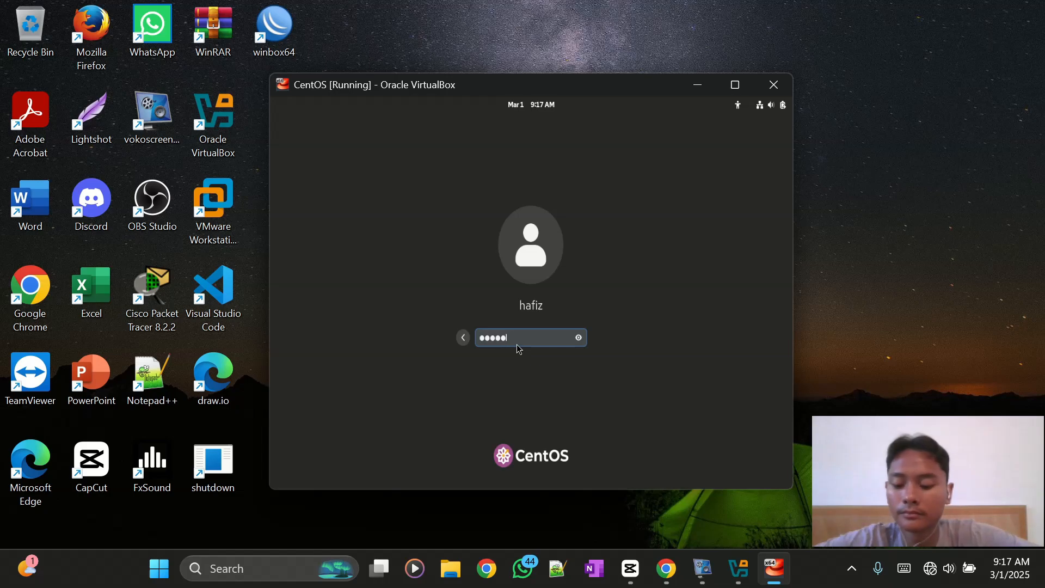
key("Return")
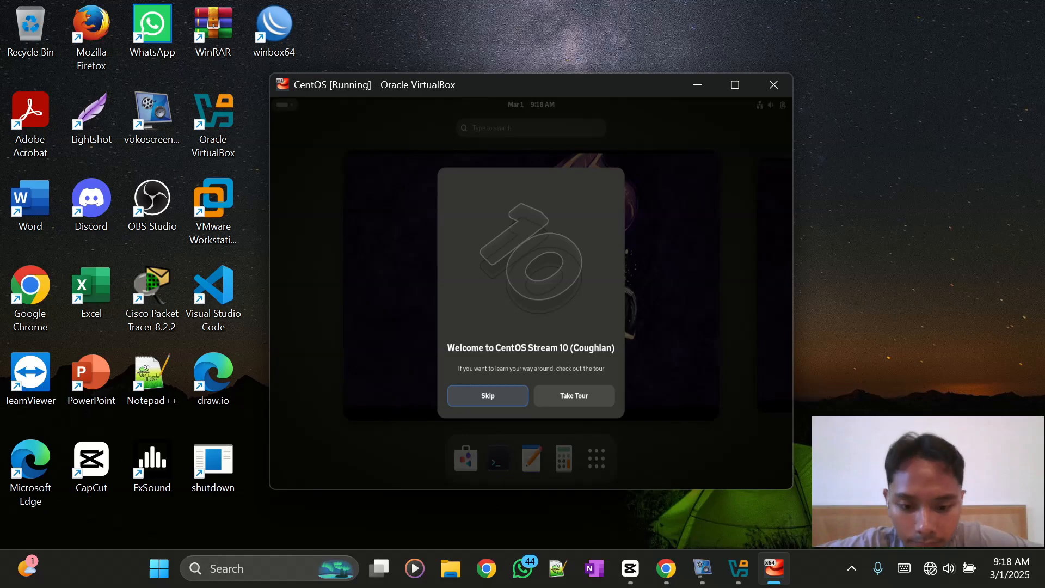
- Skip the welcome tour and bring up the GNOME Activities overview
key("Return")
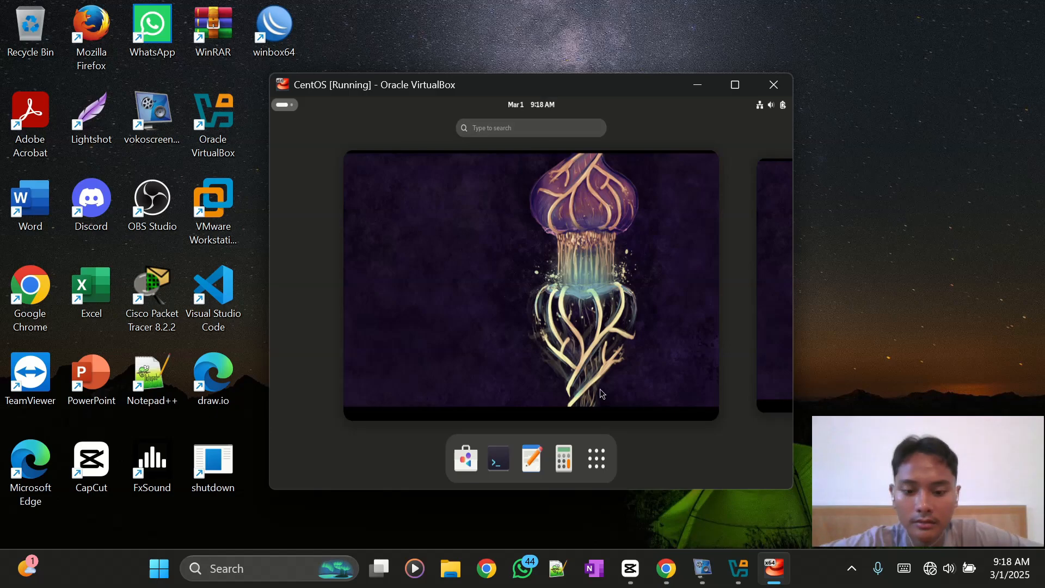
key("Escape")
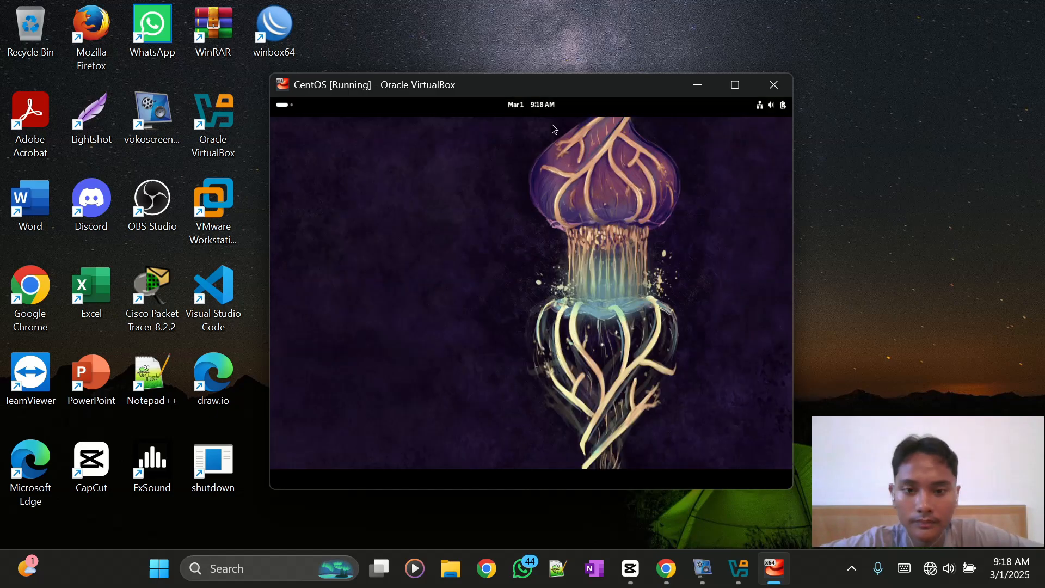
left_click(292, 110)
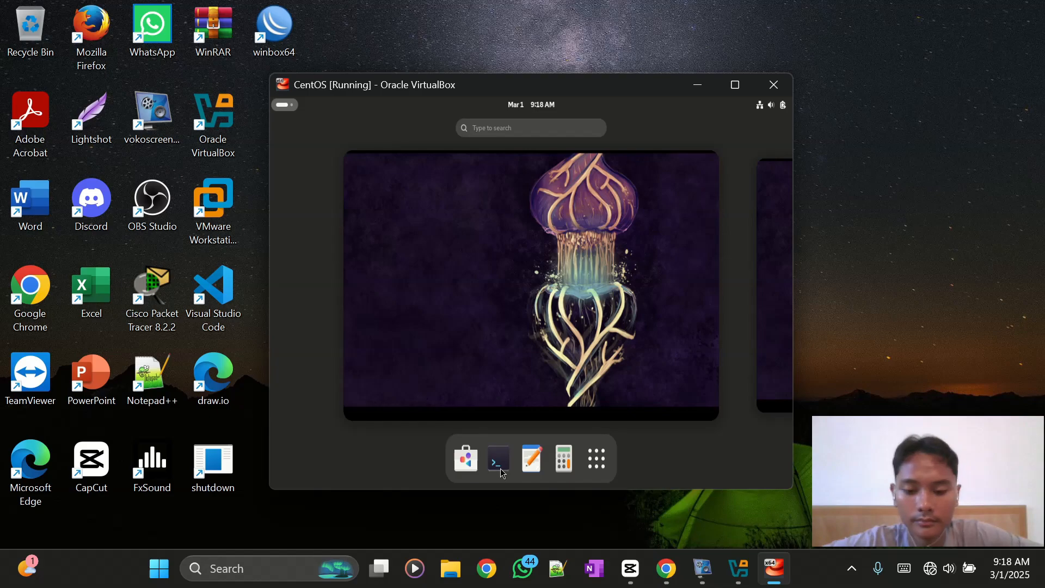
- Launch Terminal by searching 'ter' in Activities
left_click(565, 127)
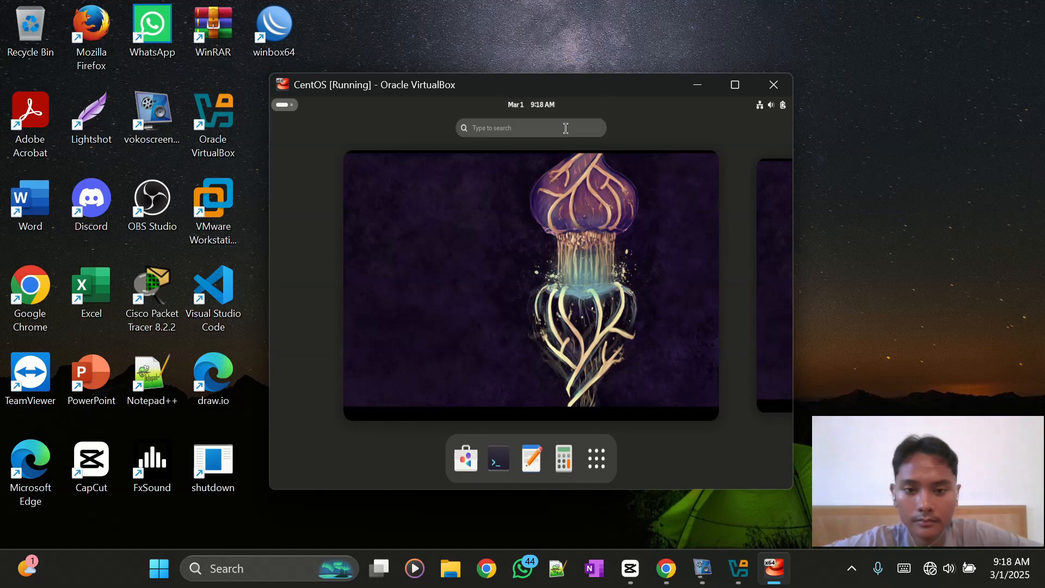
type("ter")
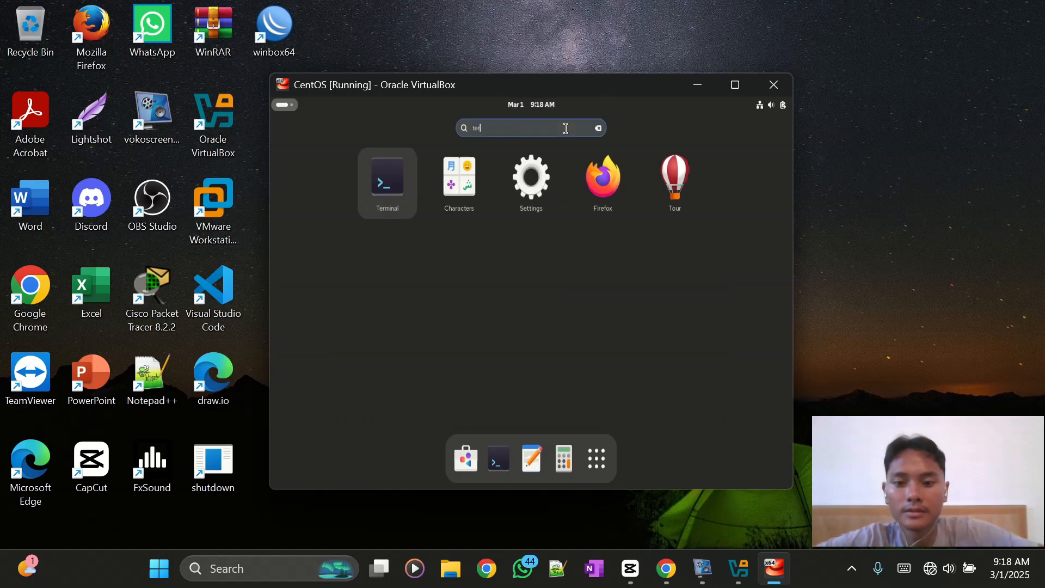
key("Return")
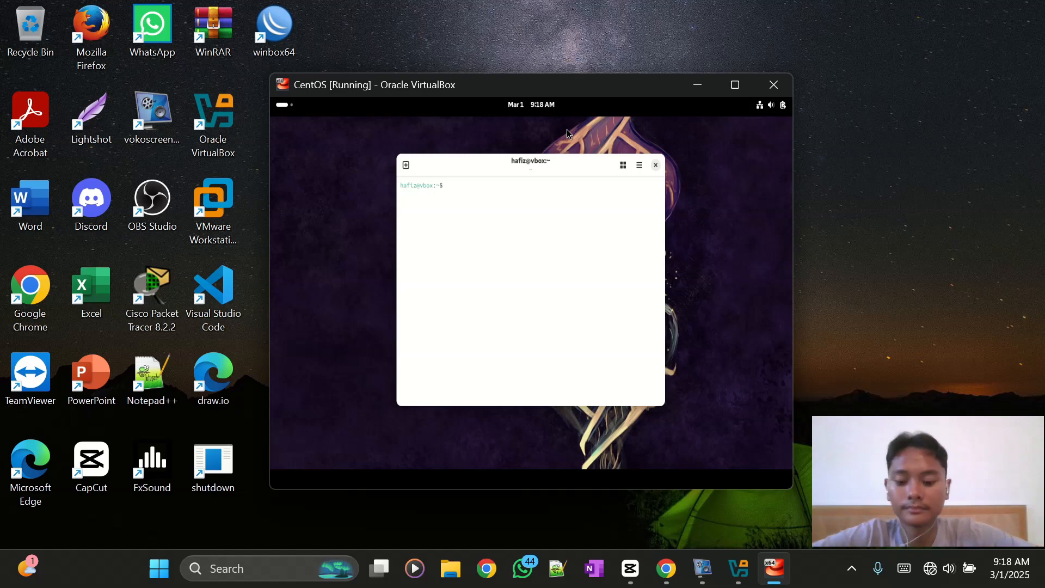
- Run hostnamectl, correcting the mistyped 'hostnamecyl' command
type("h")
key("BackSpace")
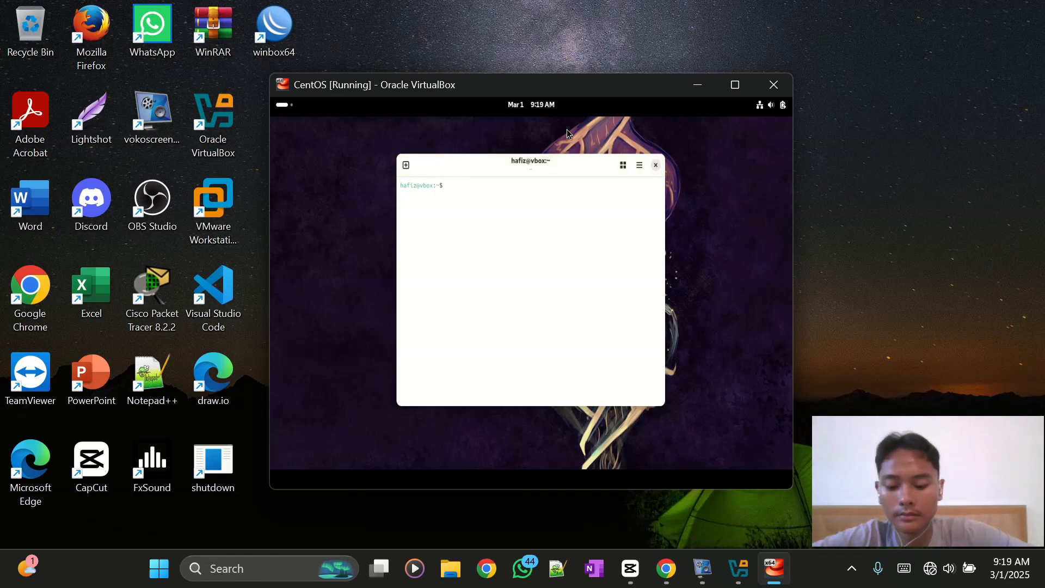
type("h")
type("ostn")
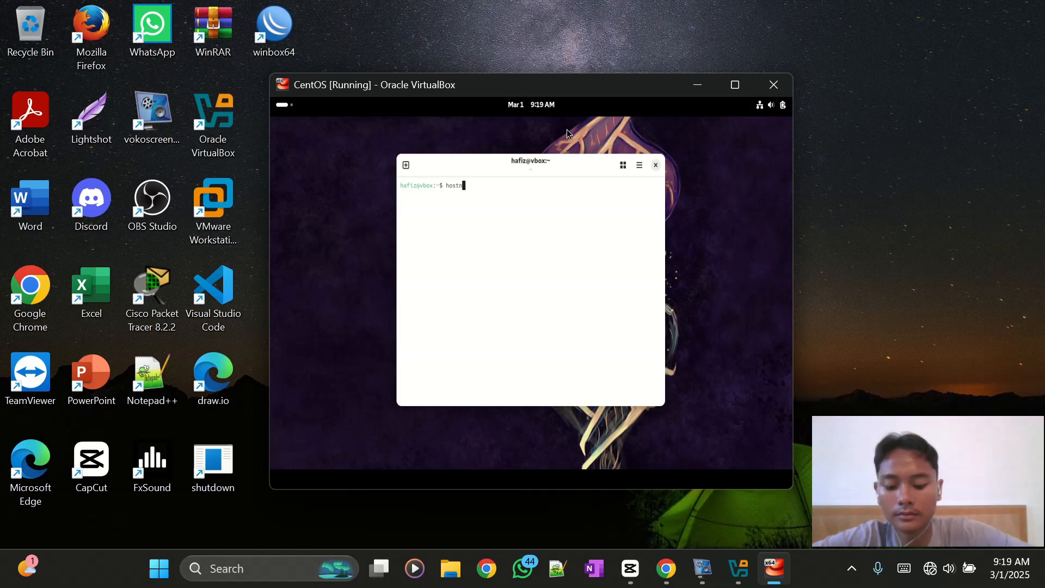
type("amecyl")
key("Return")
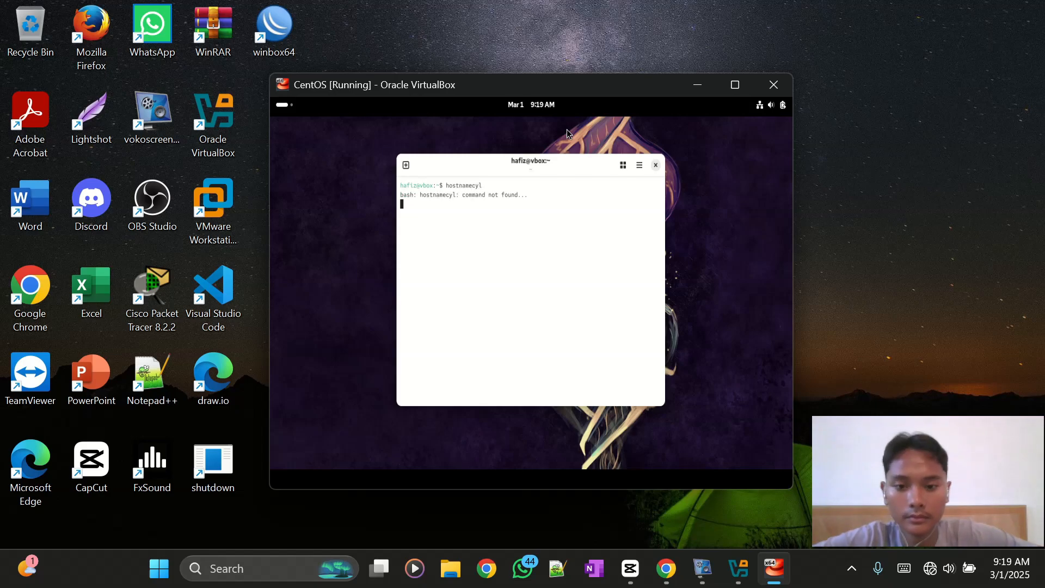
key("Up")
key("Up")
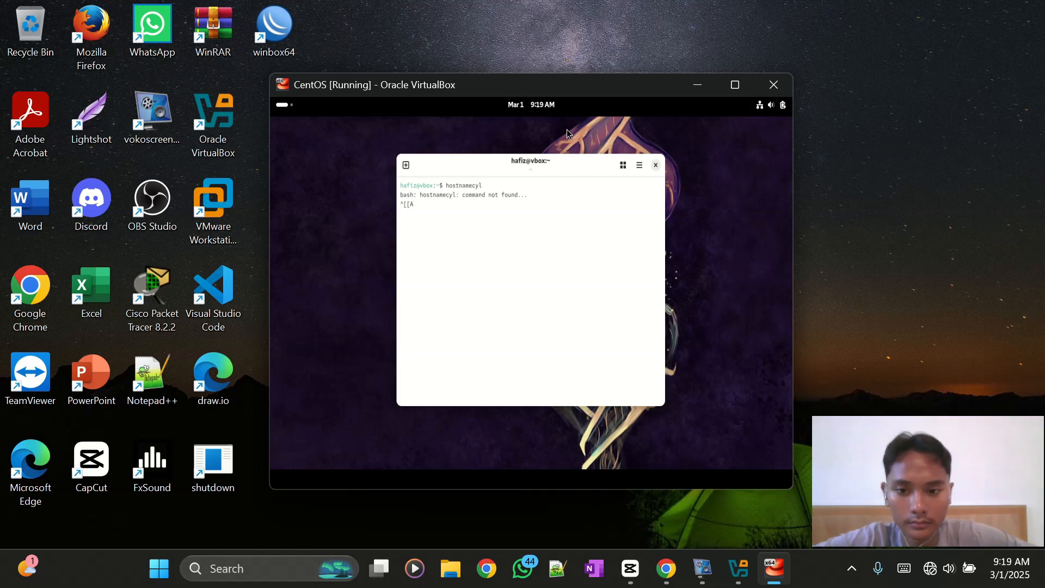
key("BackSpace")
key("BackSpace")
key("BackSpace")
key("BackSpace")
key("BackSpace")
key("BackSpace")
key("BackSpace")
key("BackSpace")
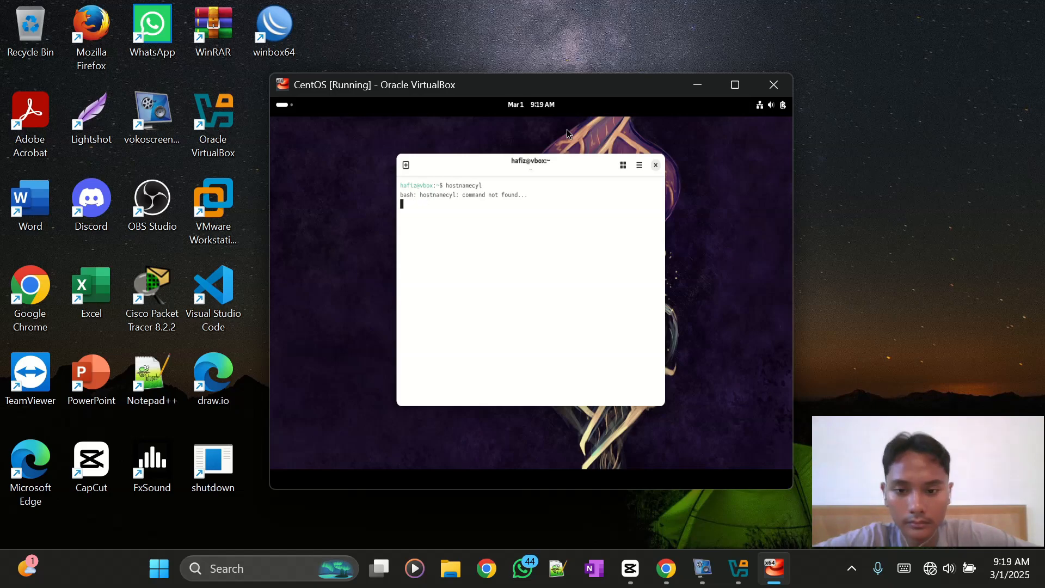
key("ctrl+c")
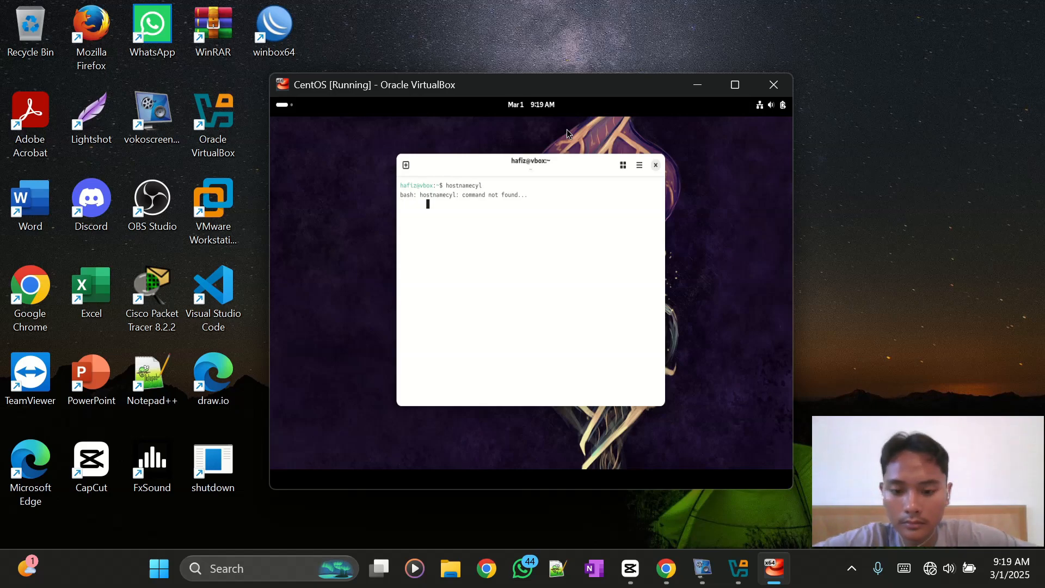
key("Up")
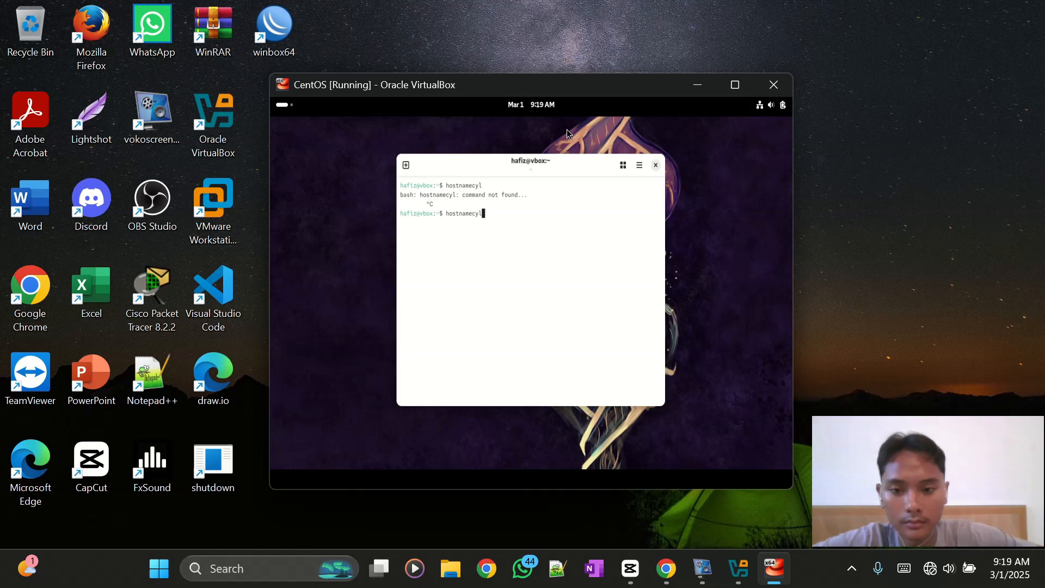
key("BackSpace")
key("BackSpace")
type("tl")
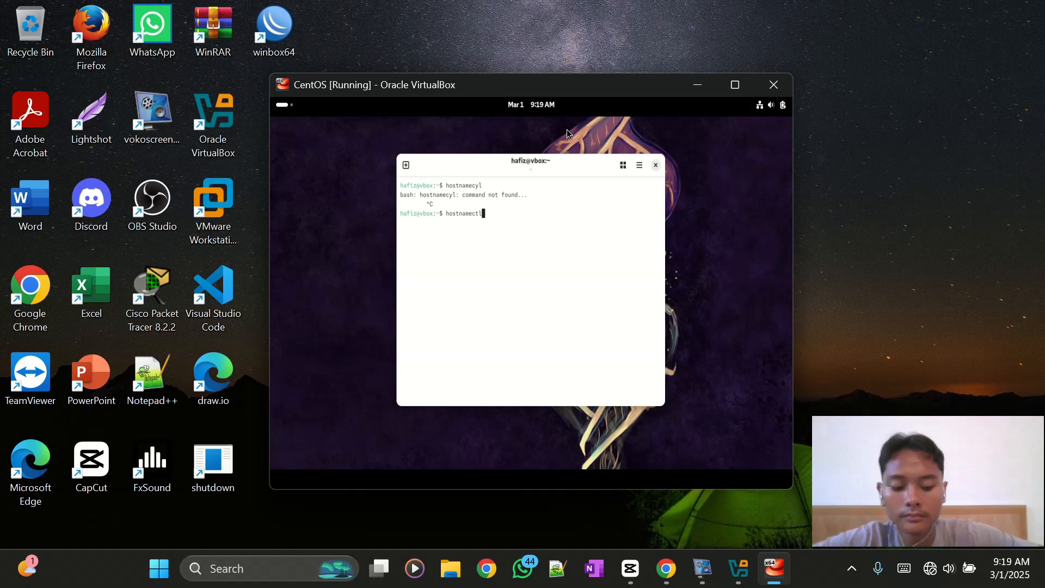
key("Return")
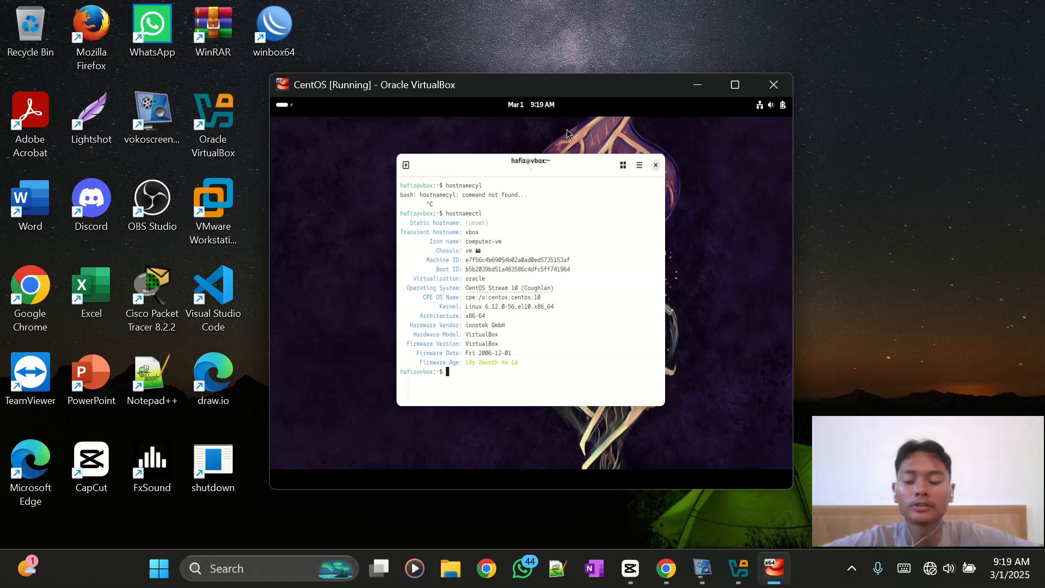
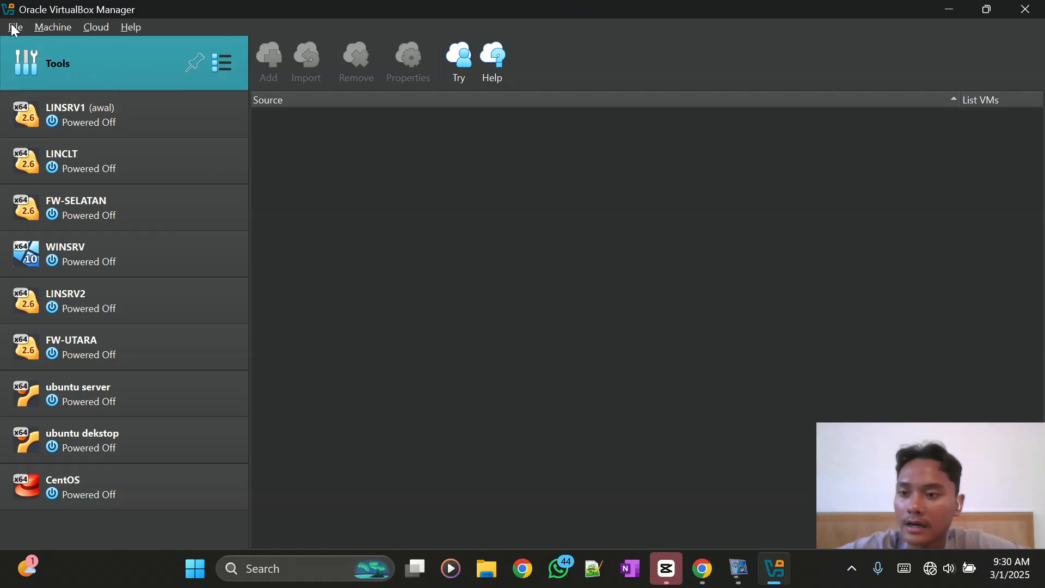
- Start a new virtual machine named debian
left_click(42, 30)
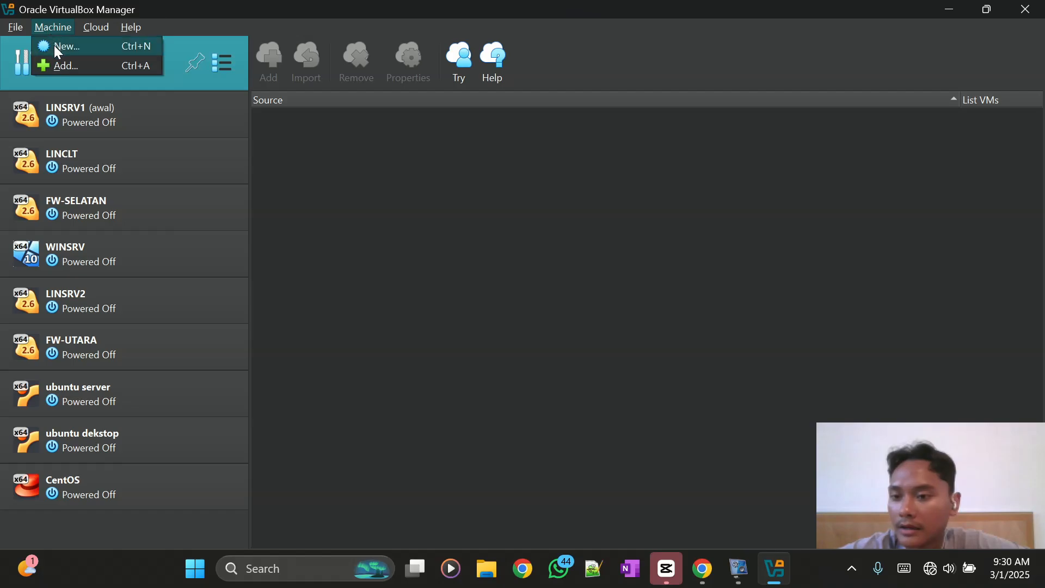
left_click(54, 45)
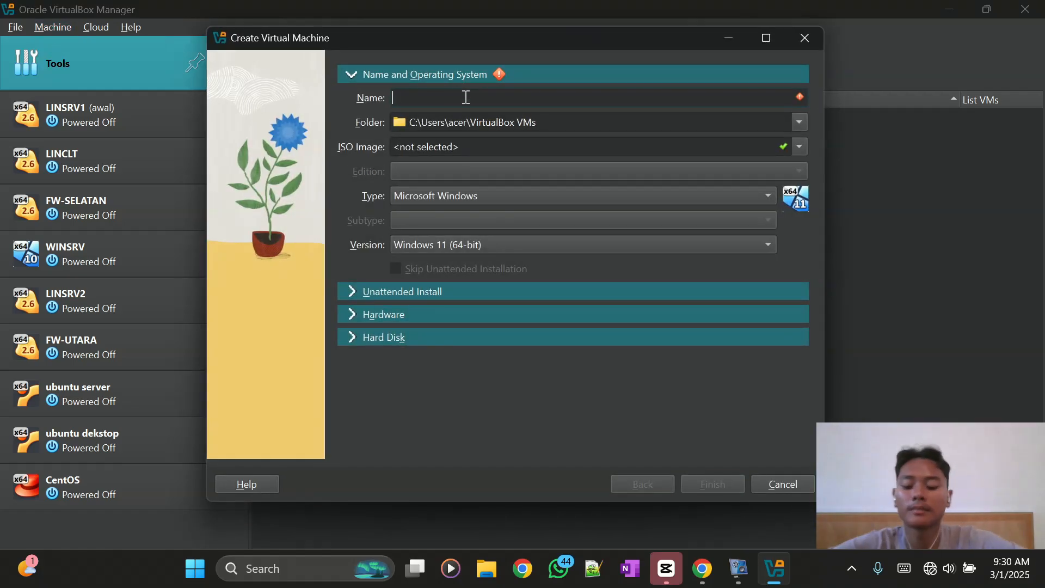
type("debian")
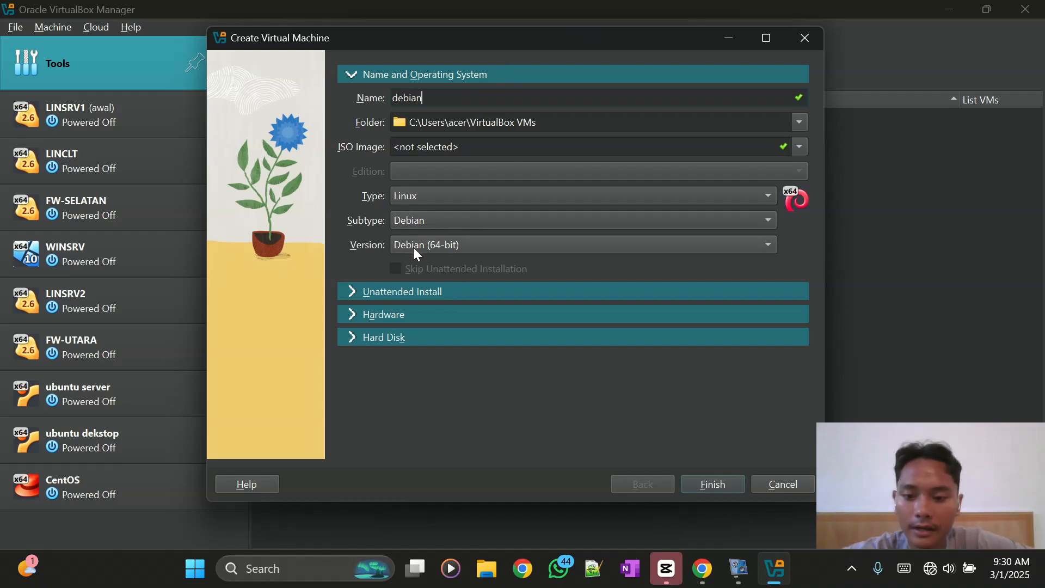
- Give the debian VM a 10.00 GB virtual hard disk and finish creating it
left_click(416, 319)
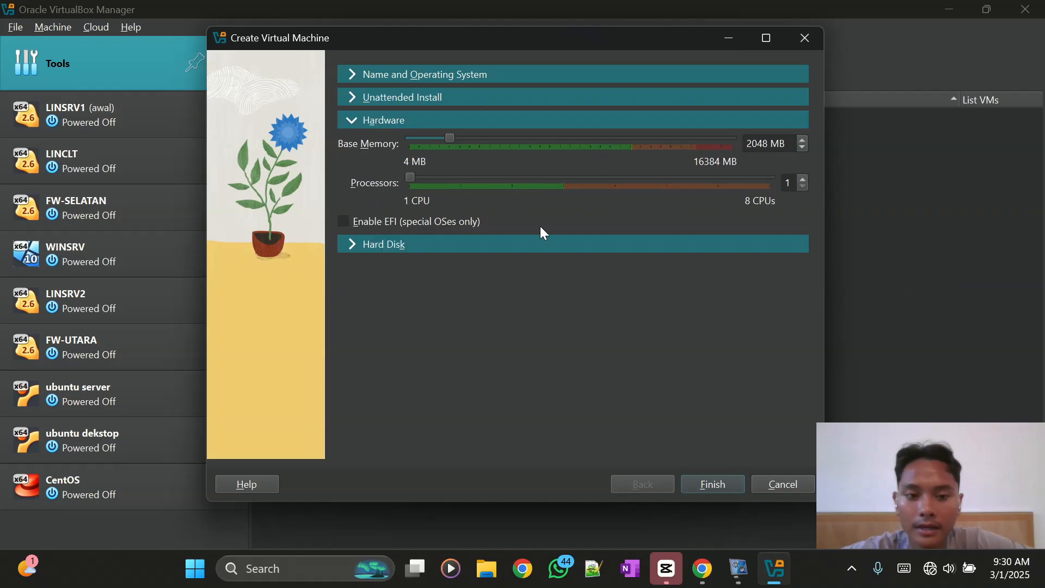
left_click(412, 245)
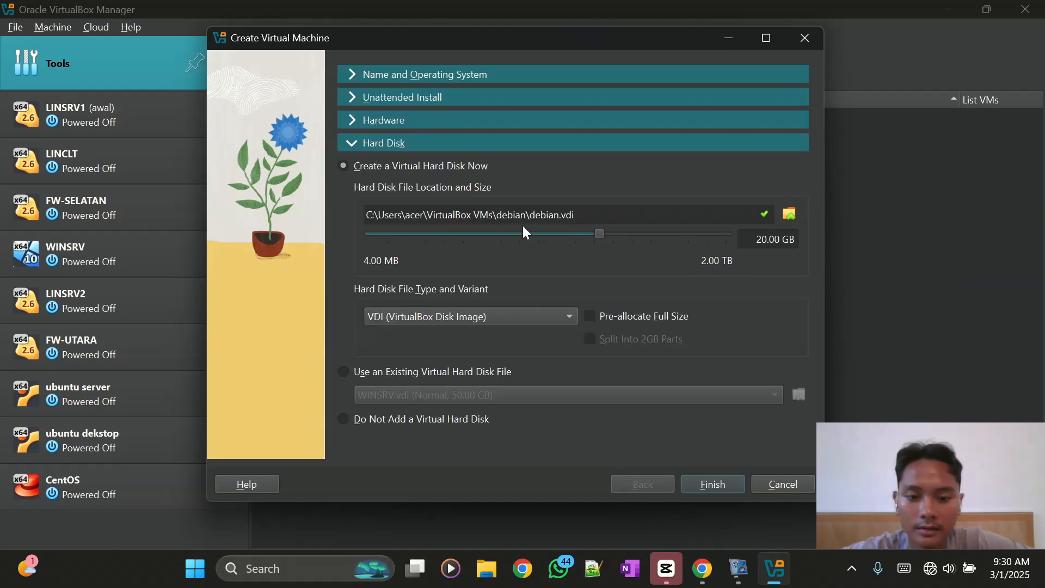
left_click(761, 239)
key("BackSpace")
key("BackSpace")
type("10")
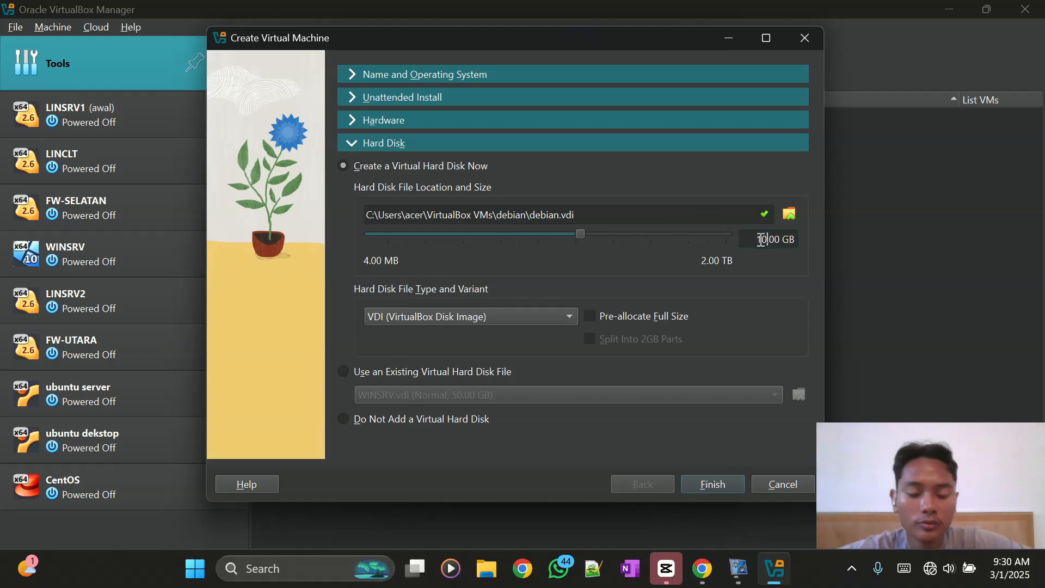
left_click(713, 485)
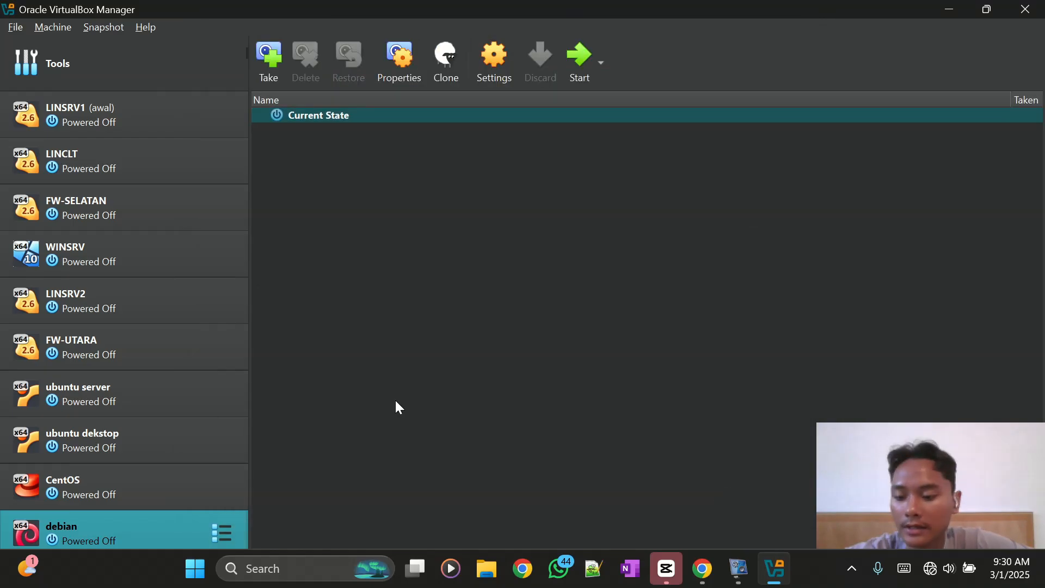
- Insert debian-12.5.0-amd64-DVD-1.iso into the debian VM's empty optical drive and save the storage settings
left_click(497, 82)
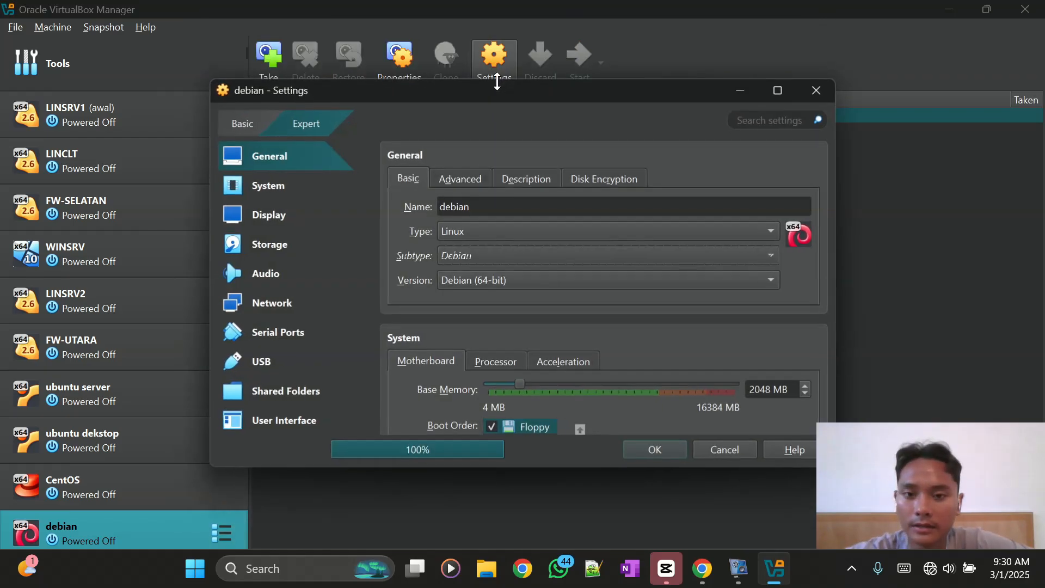
left_click(270, 256)
left_click(459, 219)
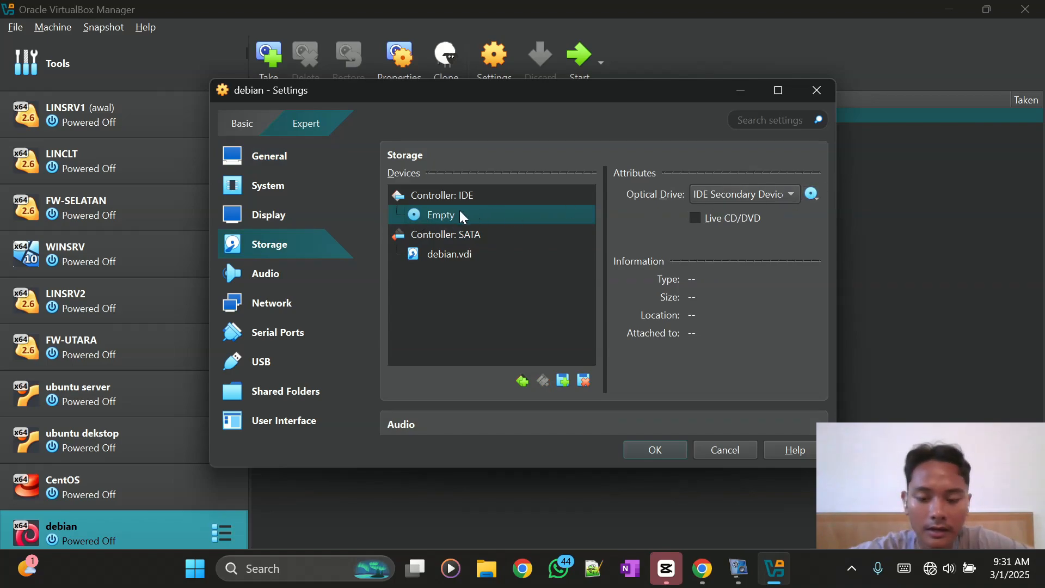
left_click(812, 194)
left_click(868, 234)
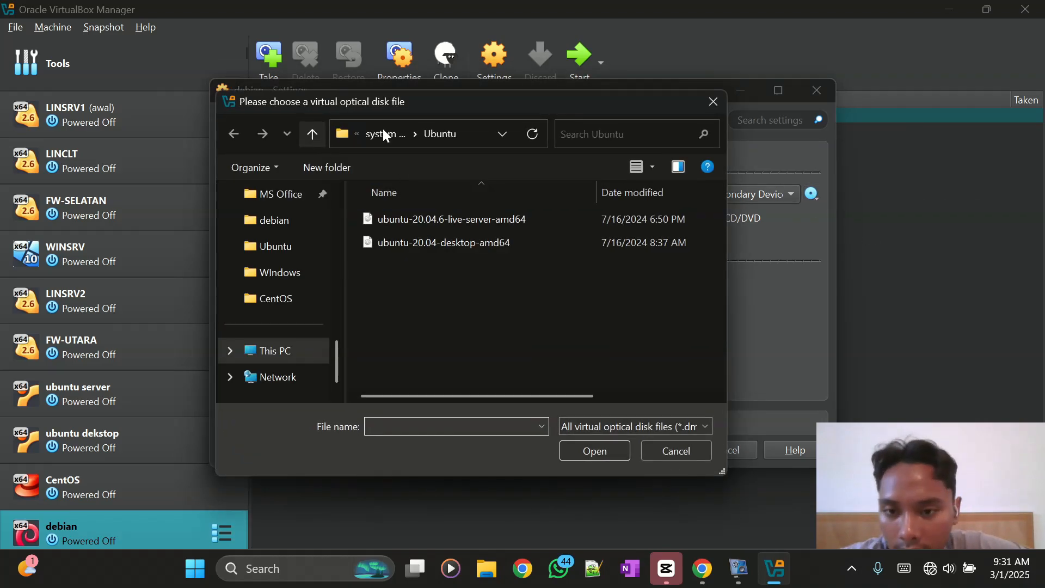
left_click(387, 134)
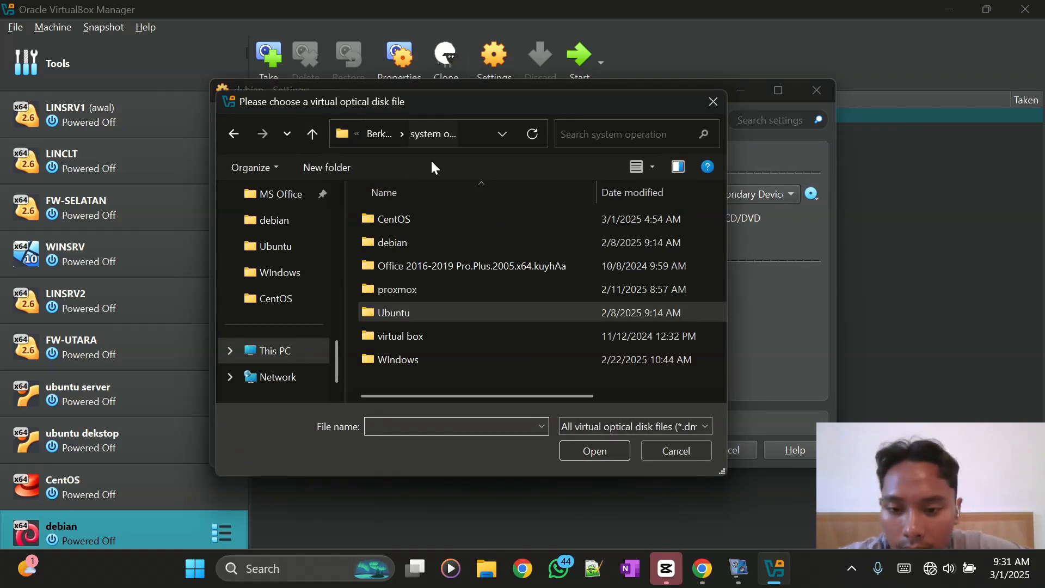
double_click(407, 244)
left_click(453, 261)
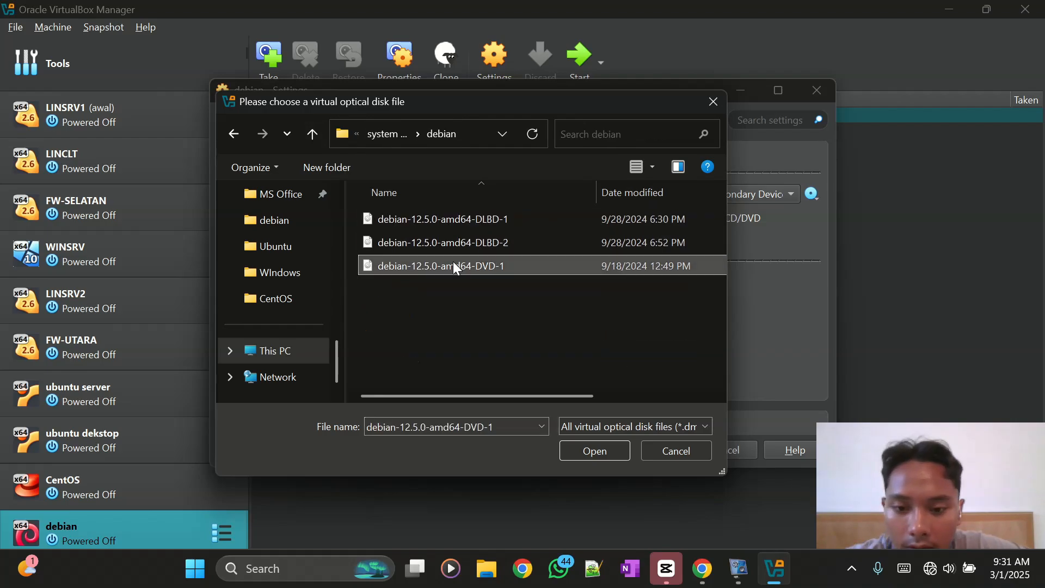
left_click(602, 455)
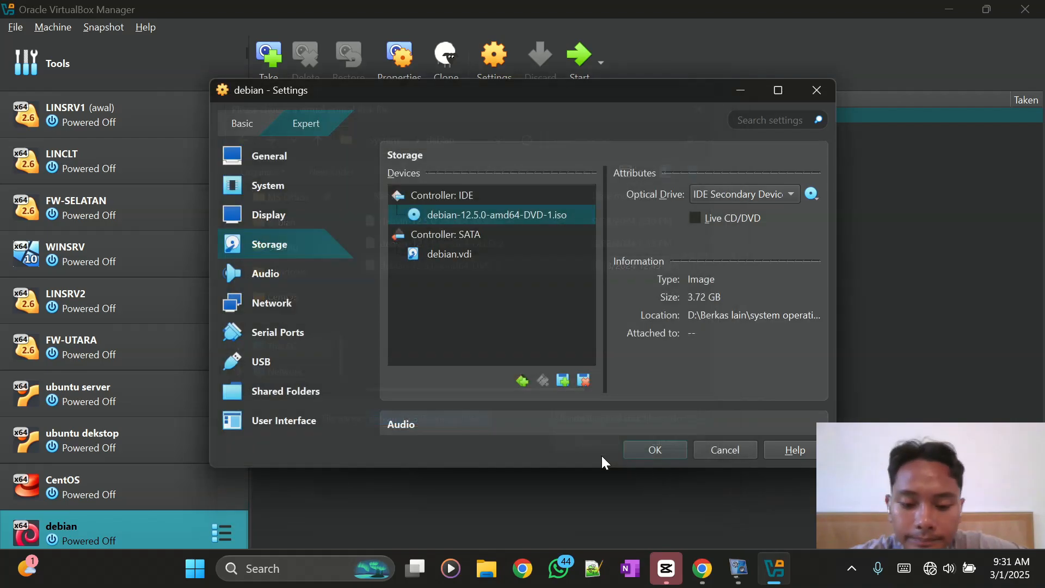
left_click(640, 453)
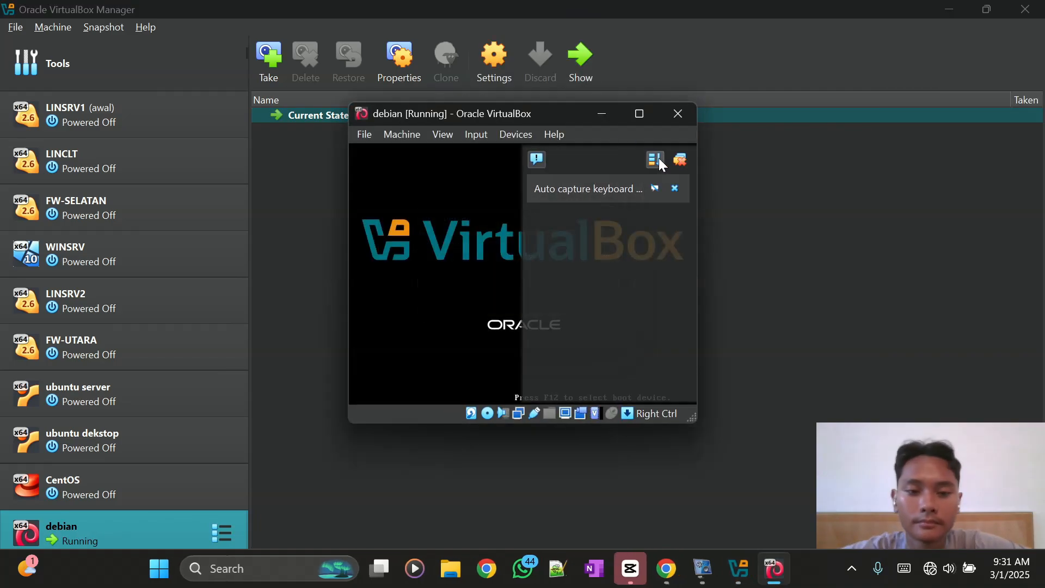
- Dismiss the notifications and switch the VM window to Scaled Mode
left_click(678, 162)
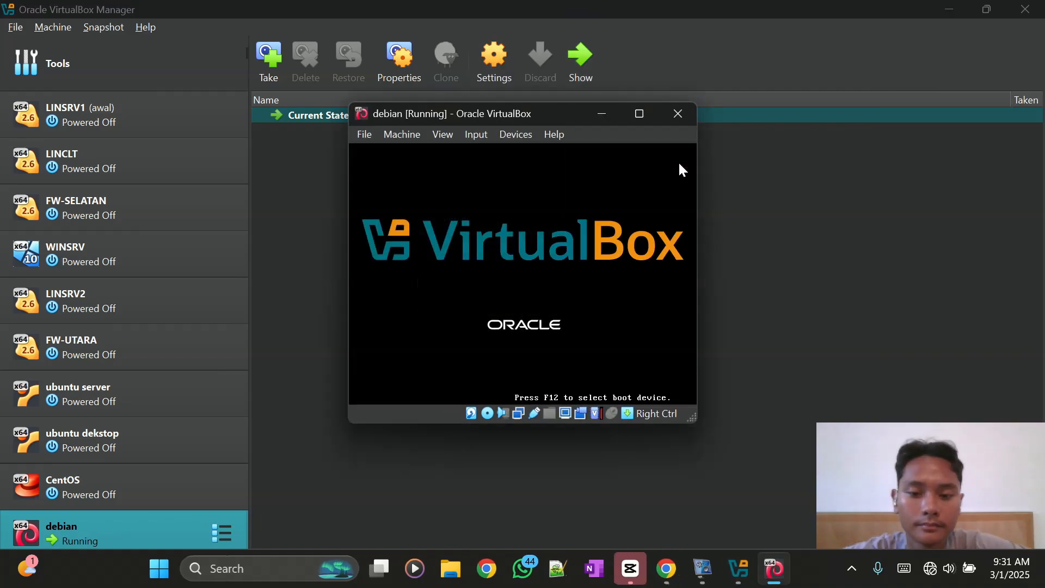
left_click(442, 134)
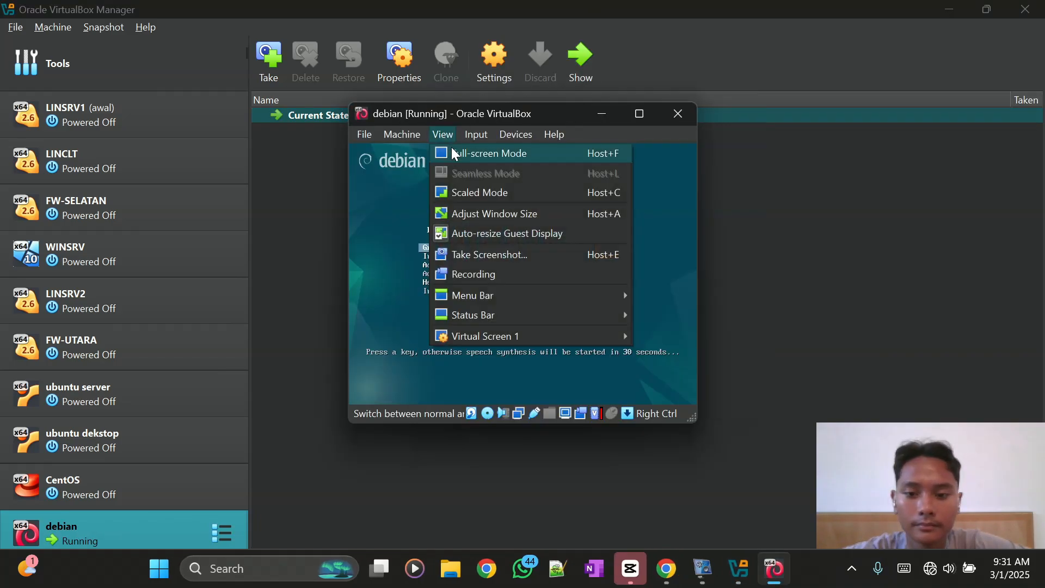
left_click(458, 194)
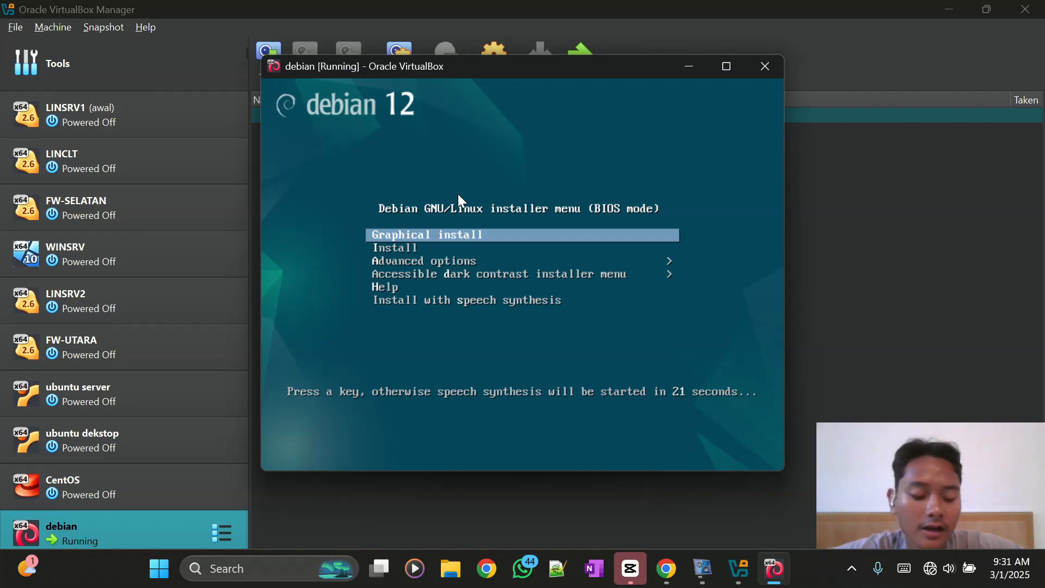
- Start Graphical install from the Debian boot menu
key("Down")
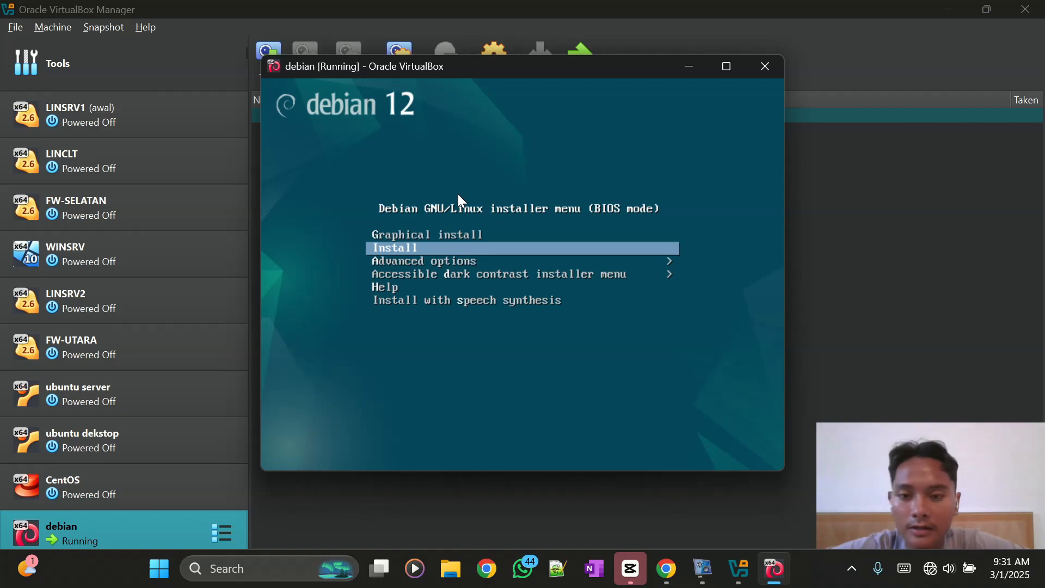
key("Up")
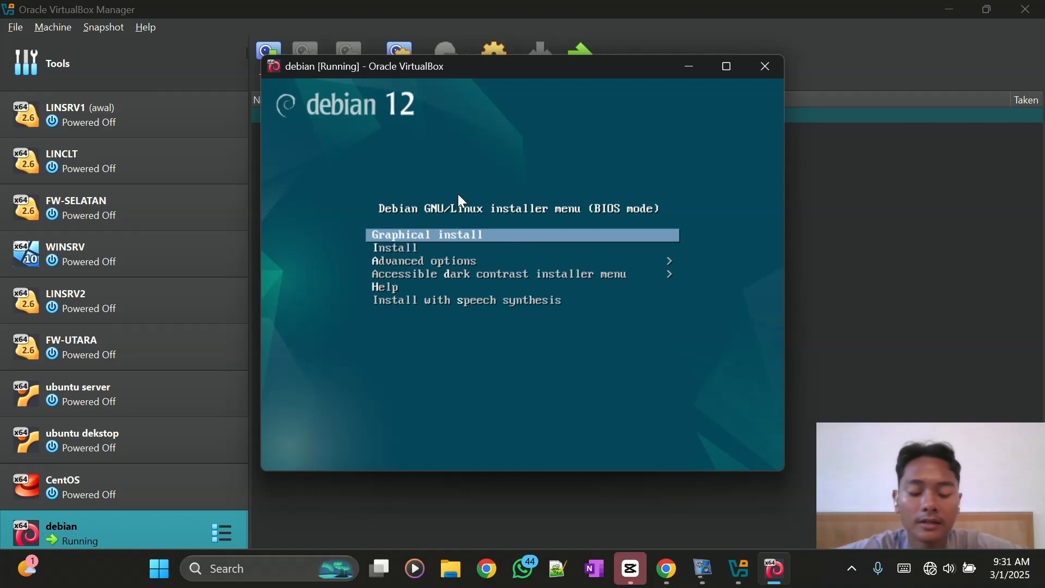
key("Return")
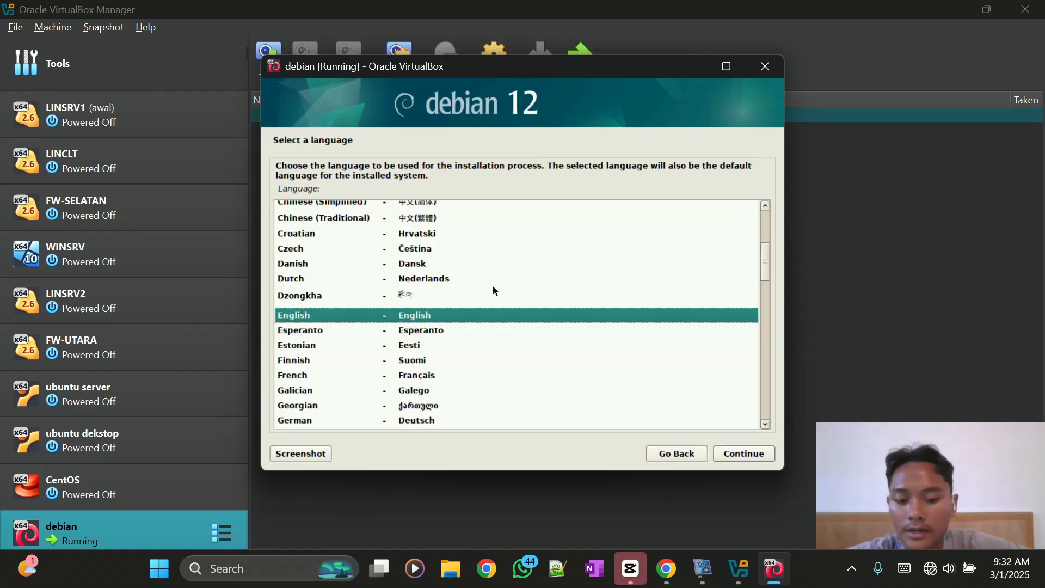
- Accept English language, United States location and American English keyboard layout
left_click(716, 457)
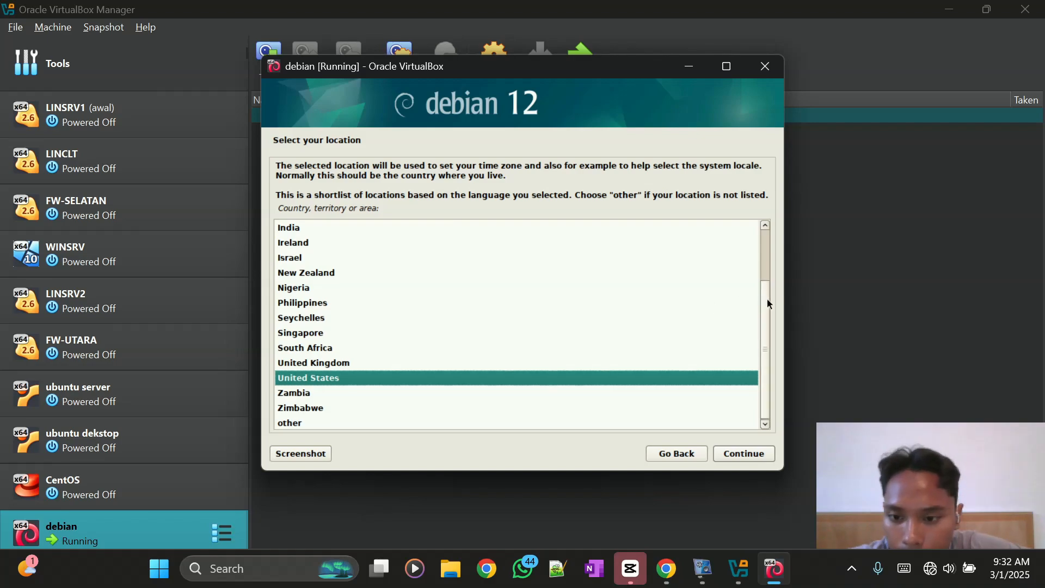
left_click_drag(767, 300, 765, 242)
scroll(751, 283, "down", 3)
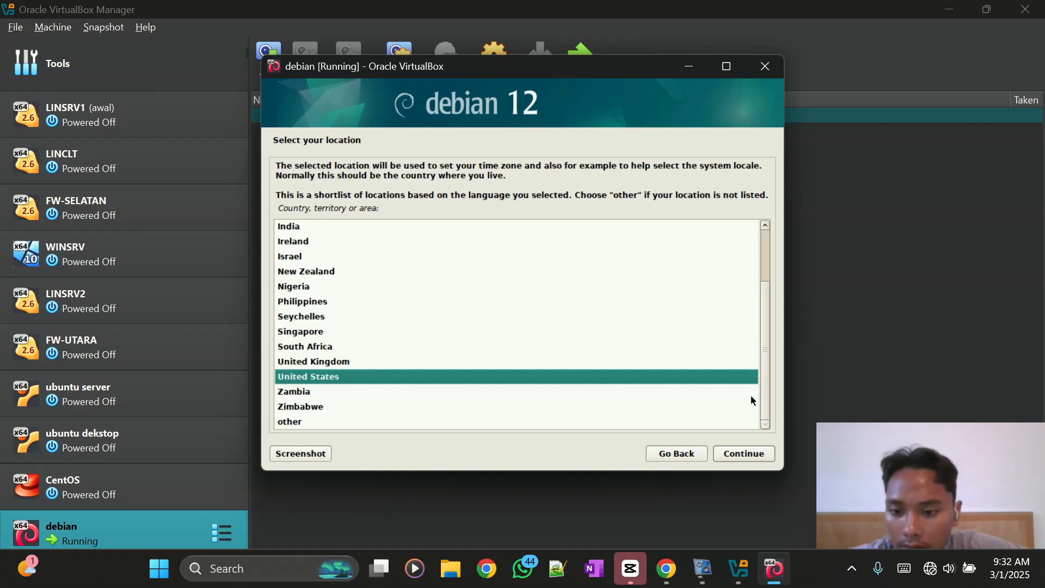
left_click(741, 461)
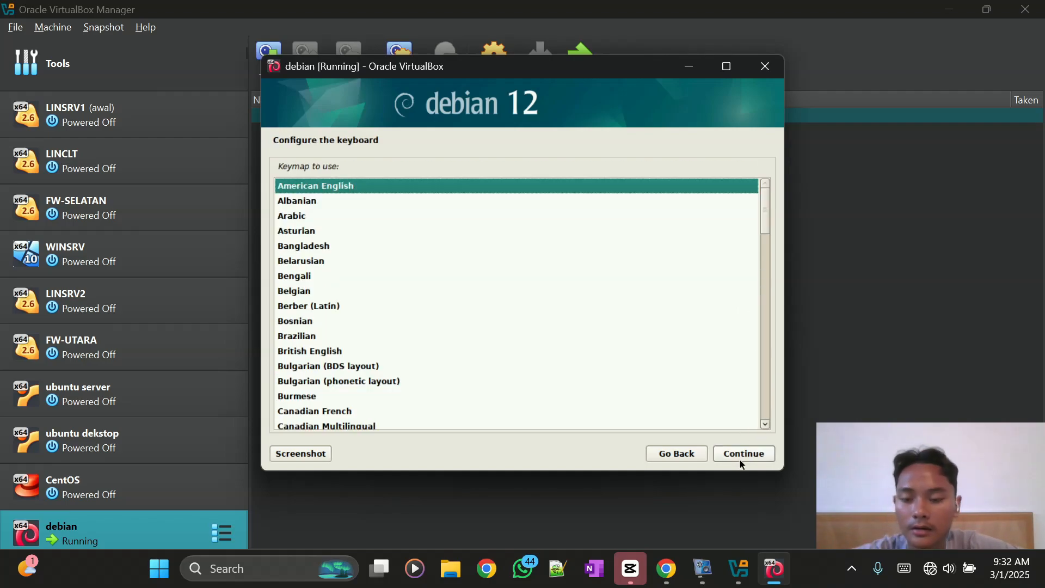
left_click(740, 457)
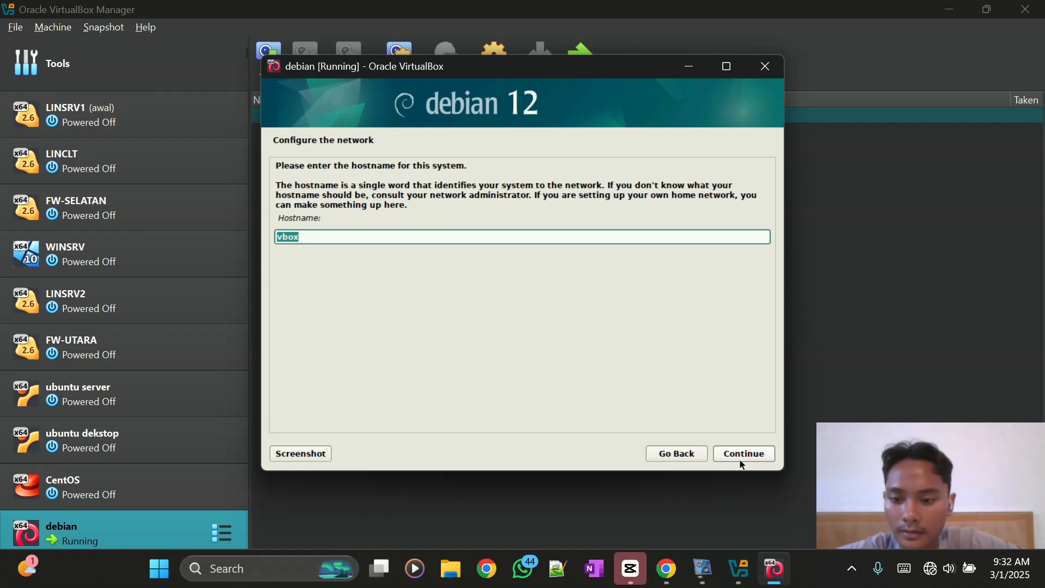
- Replace the vbox hostname with the user's name and set the domain name to nesaba.net
key("BackSpace")
type("hafiz")
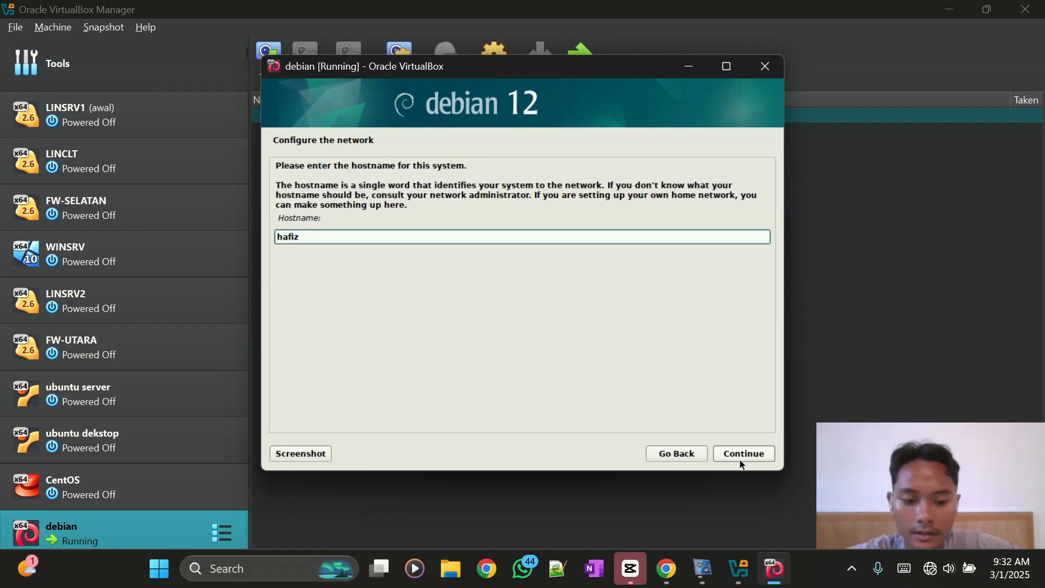
left_click(741, 465)
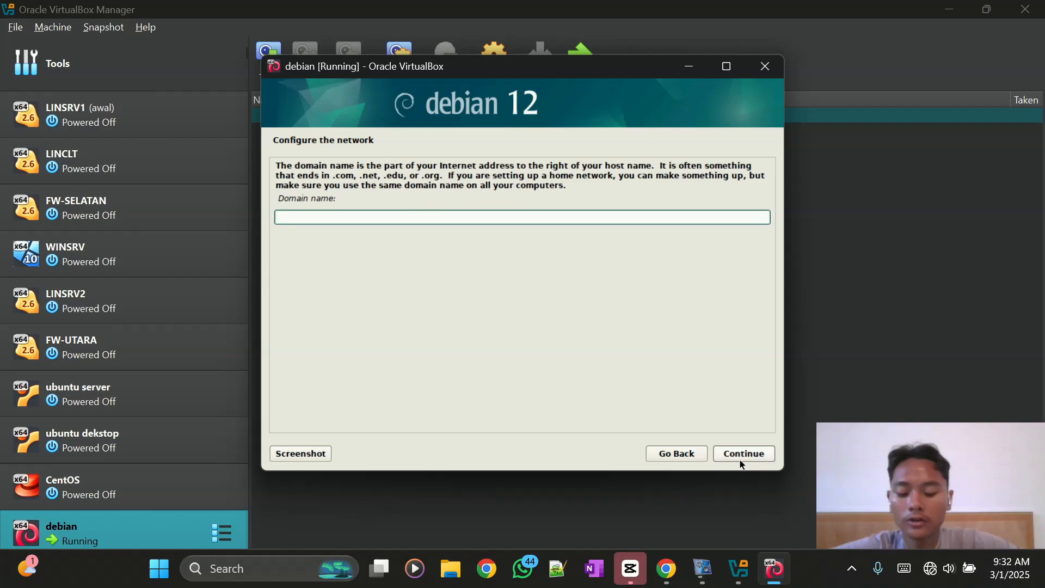
type("nesaa")
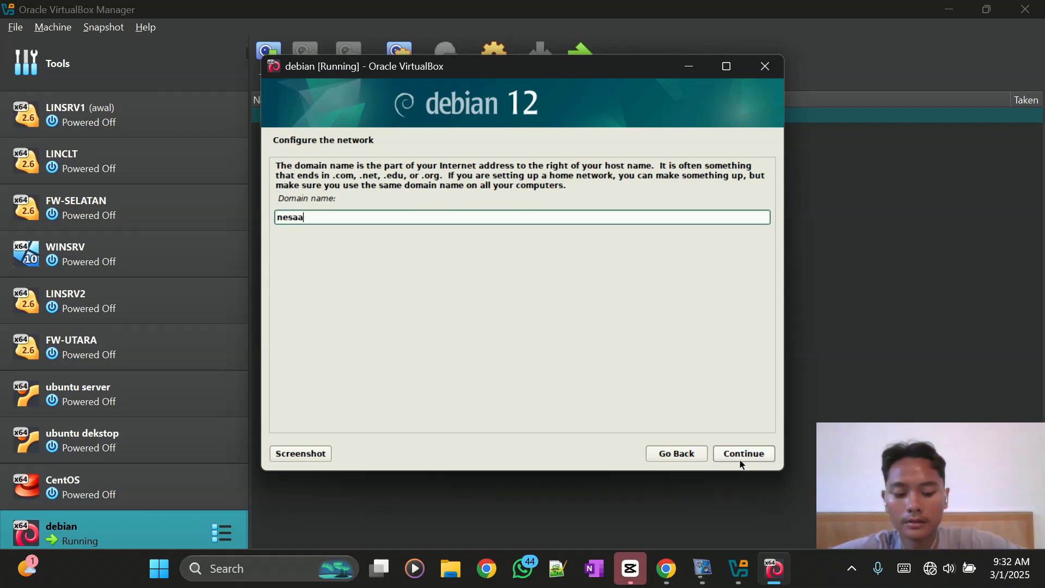
key("BackSpace")
type("ba.net")
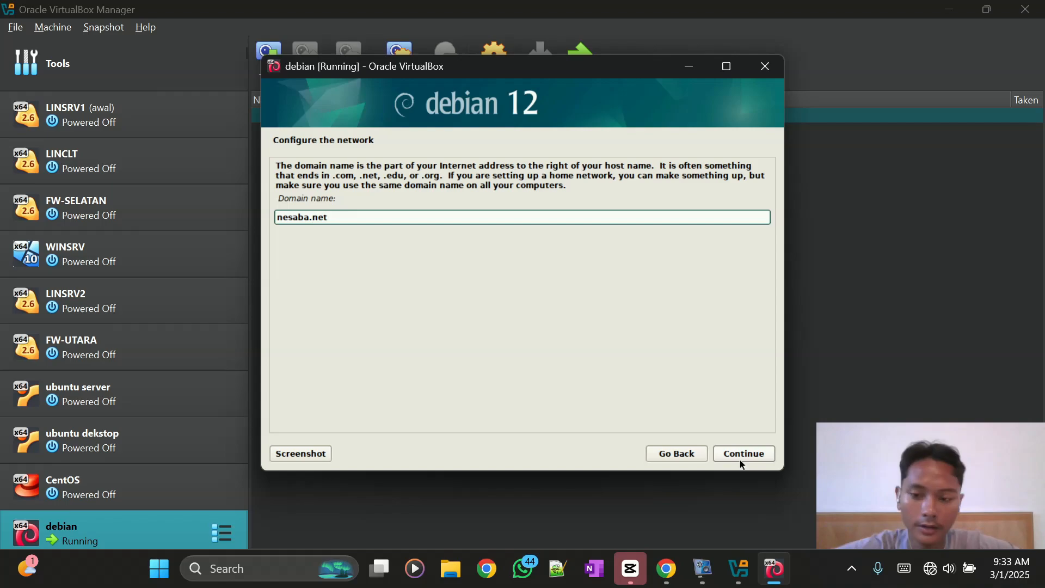
left_click(742, 461)
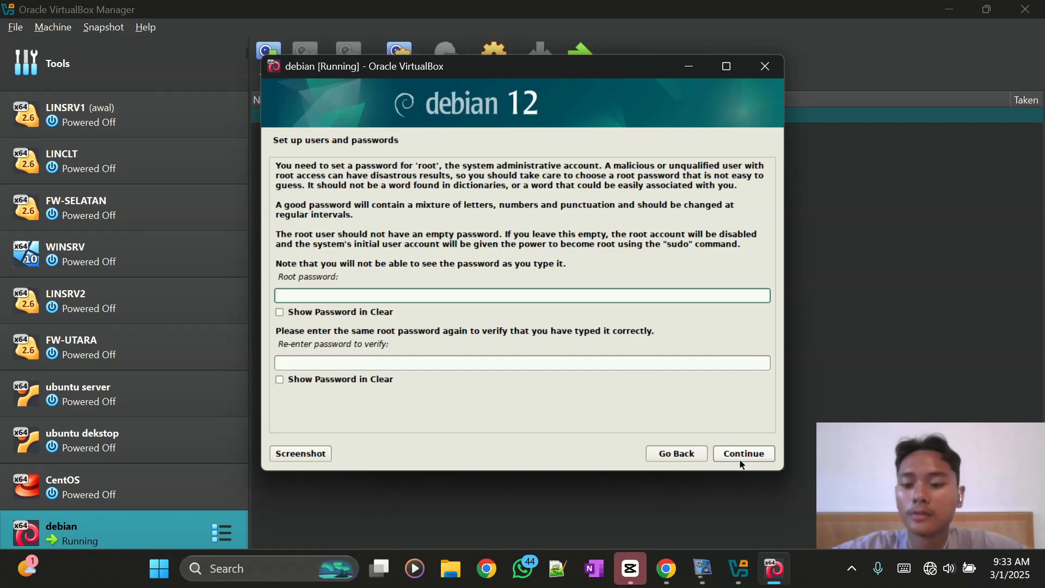
- Enter and confirm the root password
type("1")
key("Tab")
key("Tab")
type("1")
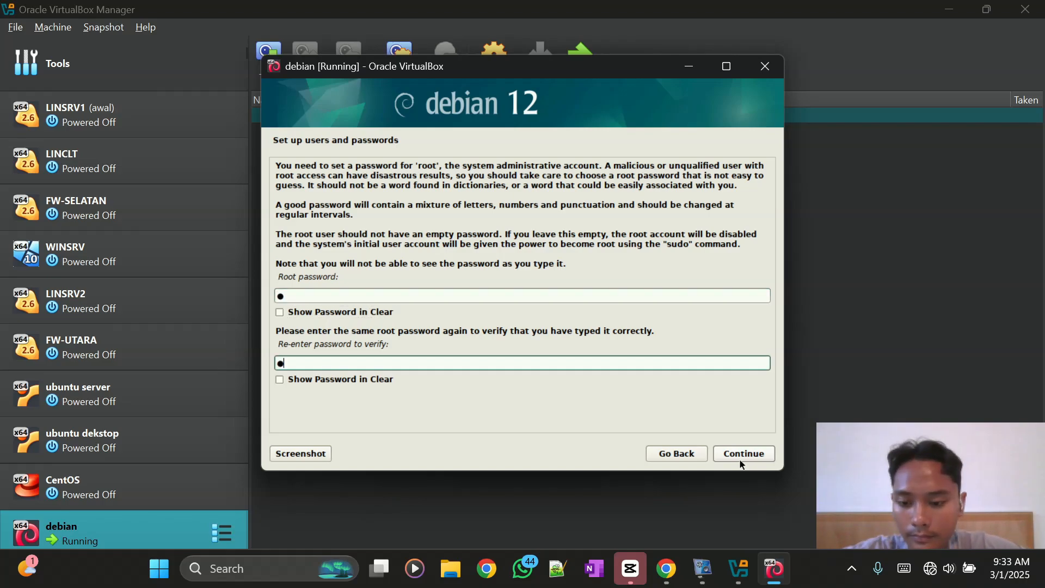
key("Tab")
key("Tab")
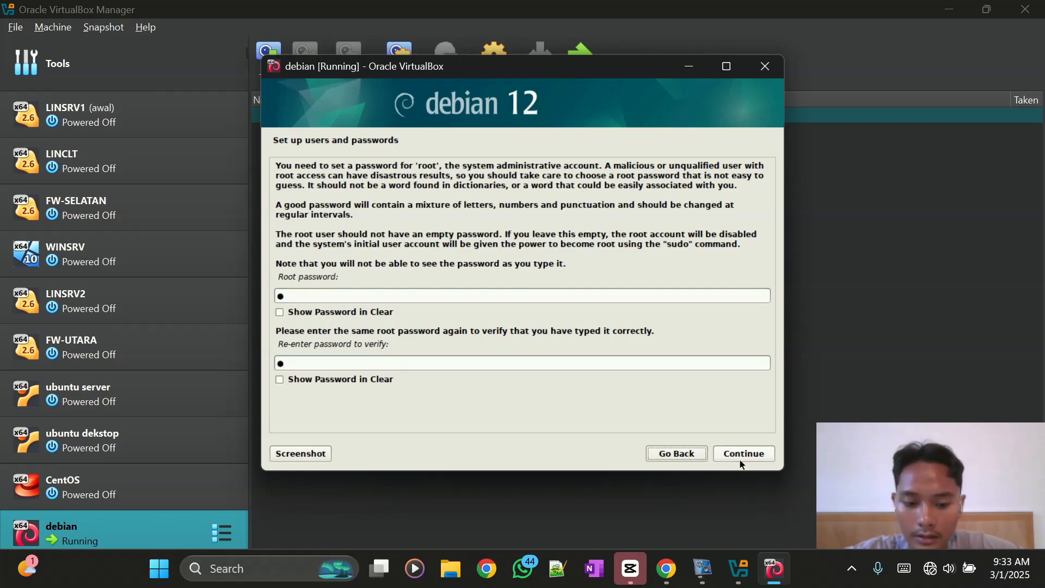
key("Tab")
key("Tab")
key("Tab")
key("Tab")
key("Tab")
key("Tab")
key("Tab")
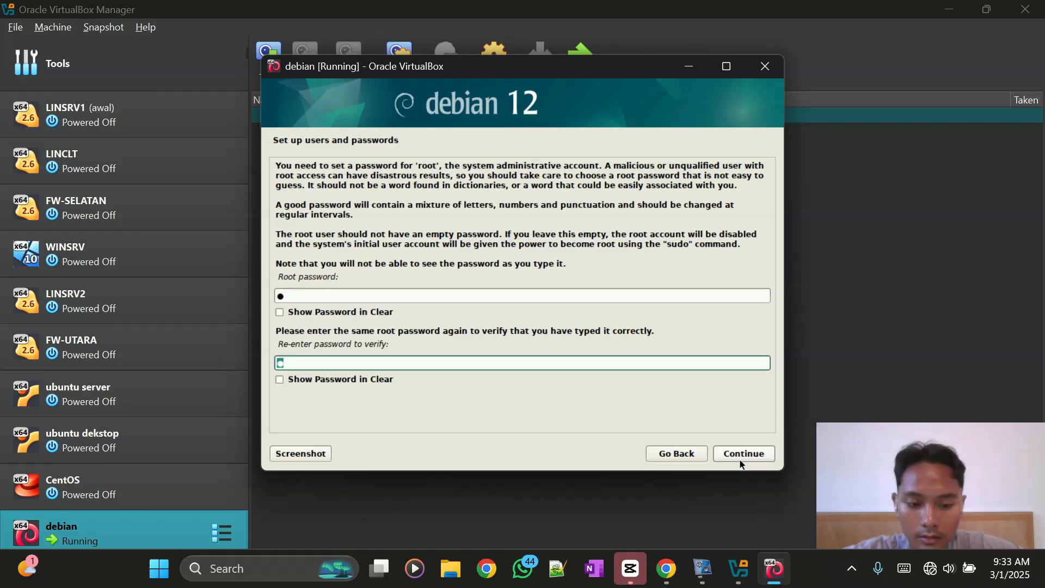
key("Return")
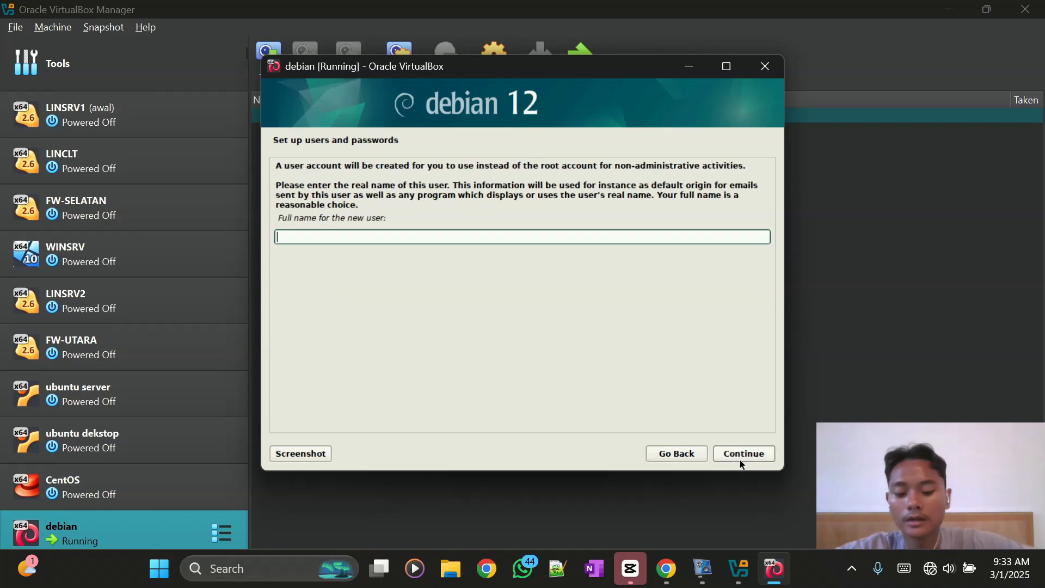
- Enter the new user's full name, then type and confirm the user password
type("hafiz")
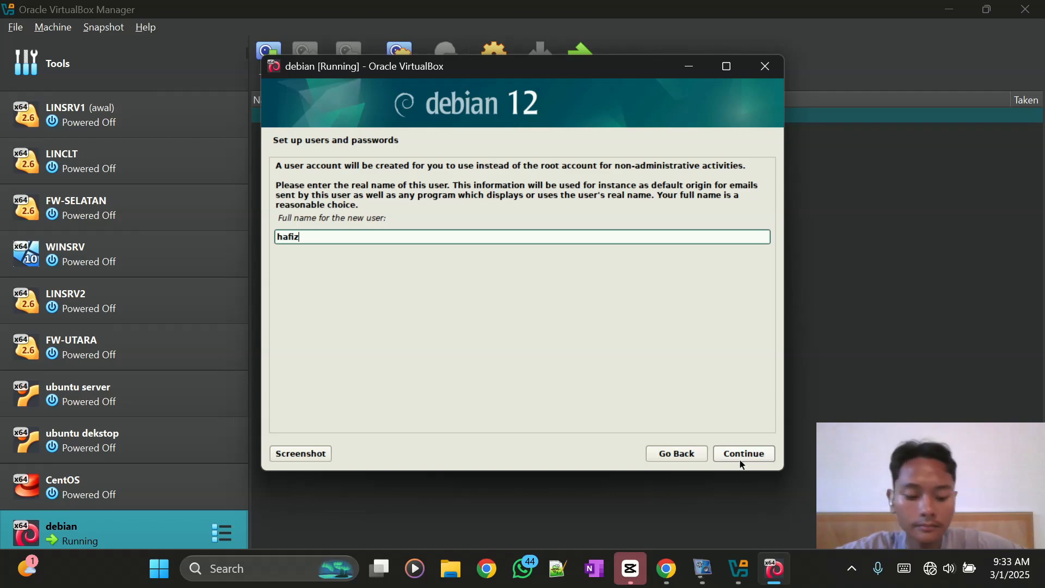
key("Return")
key("Return")
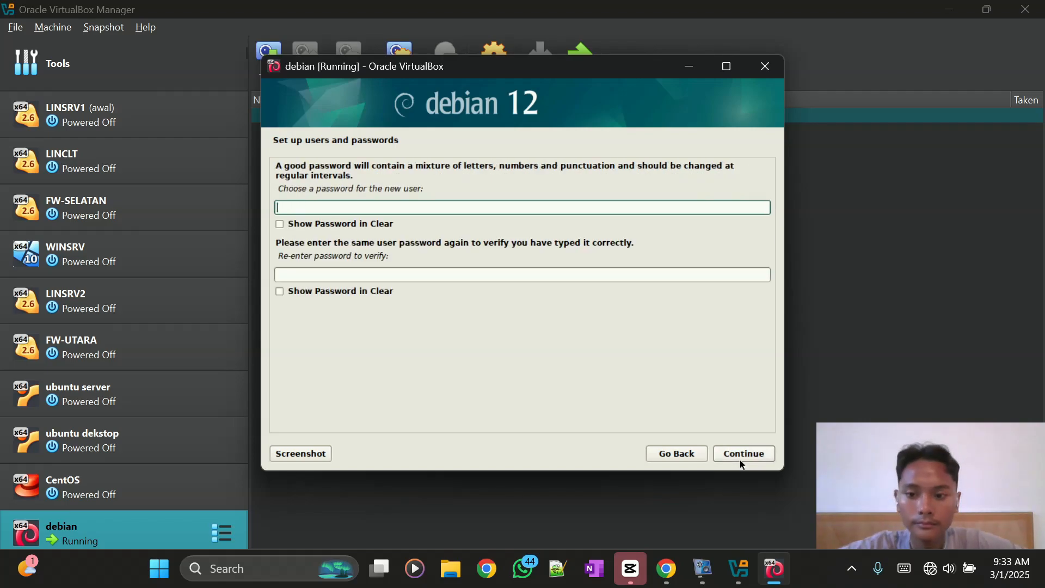
type("•")
key("Tab")
key("Tab")
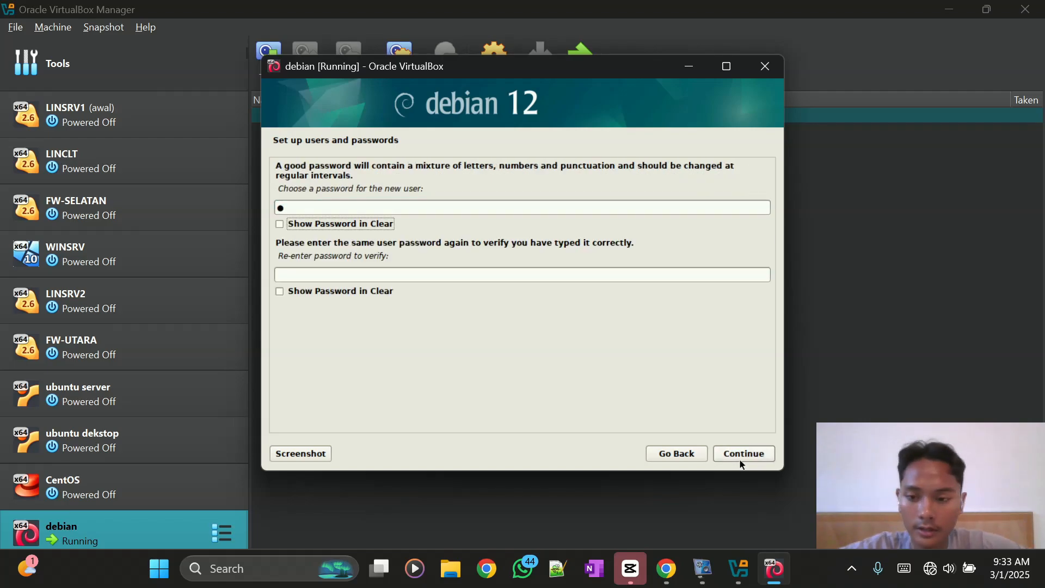
type("•")
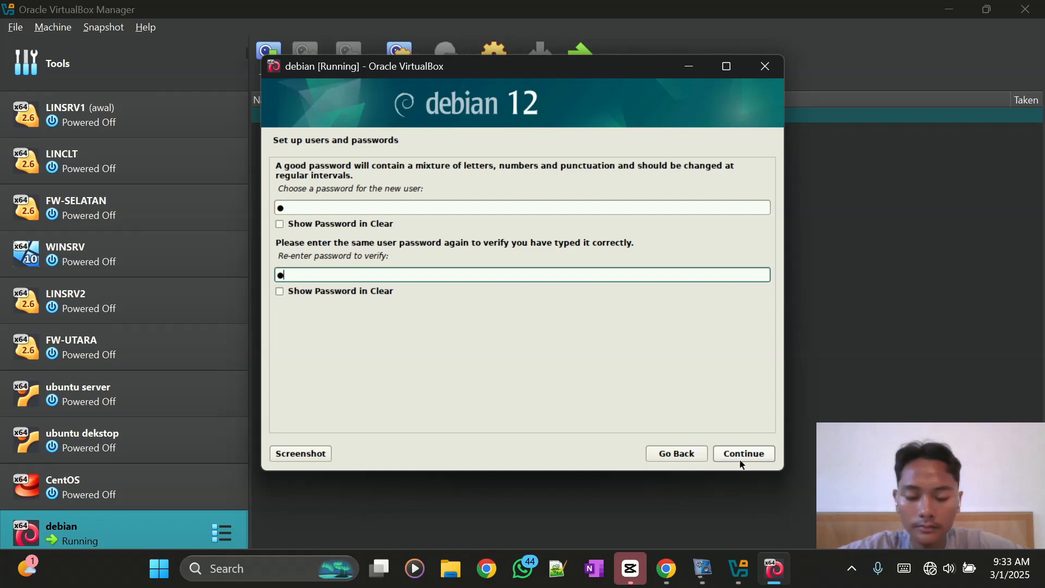
left_click(740, 460)
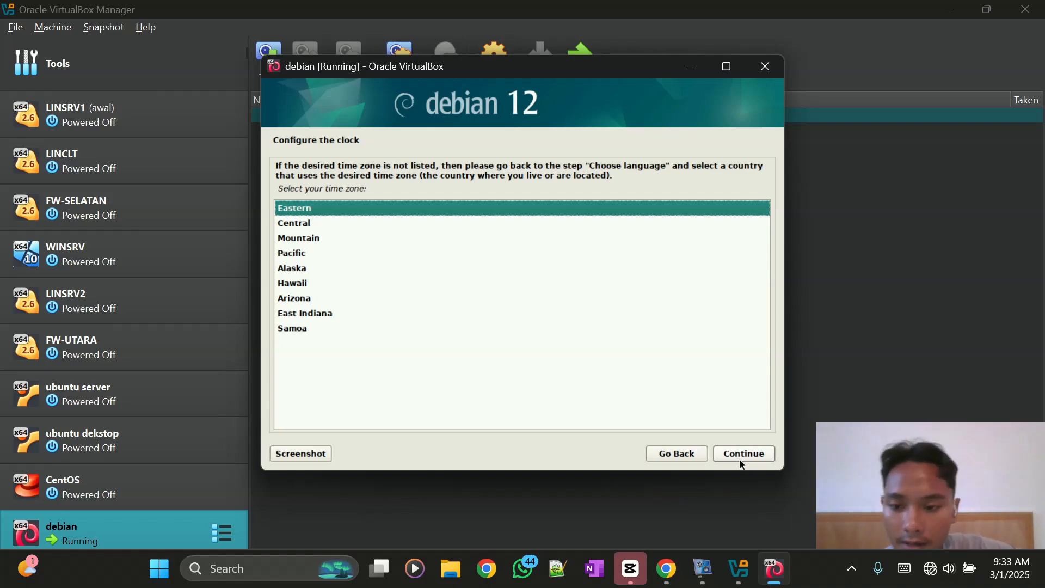
- Keep Eastern as the time zone and continue
left_click(741, 460)
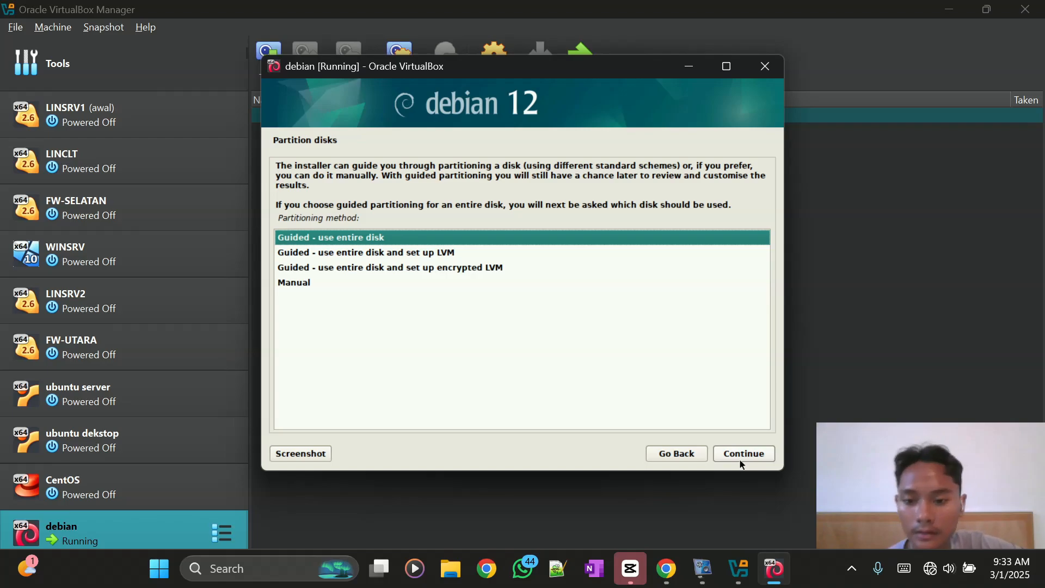
- Use guided partitioning of the whole VBOX disk, all files in one partition, and write the changes
left_click(741, 464)
left_click(740, 462)
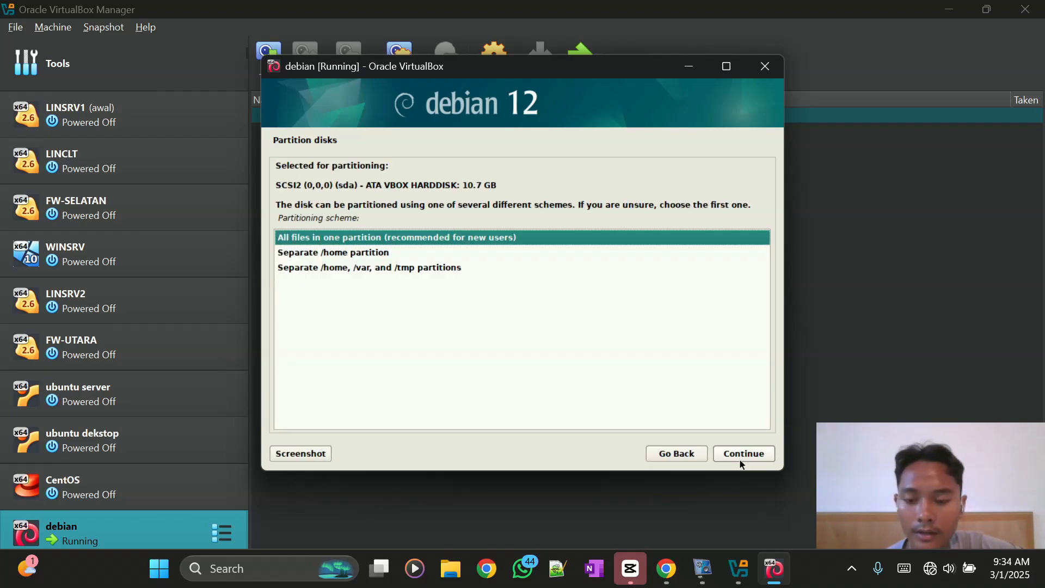
left_click(741, 463)
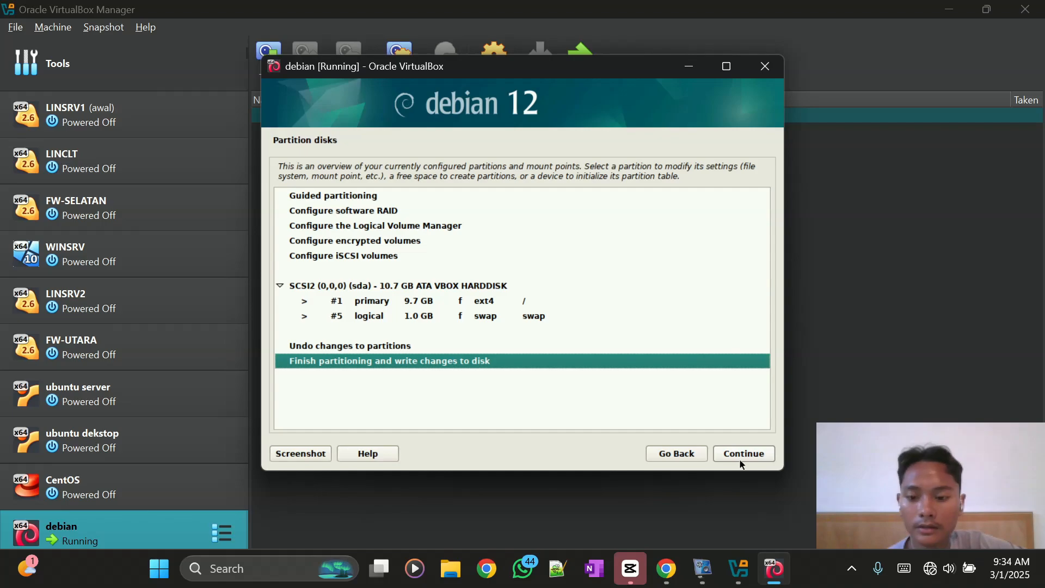
left_click(741, 463)
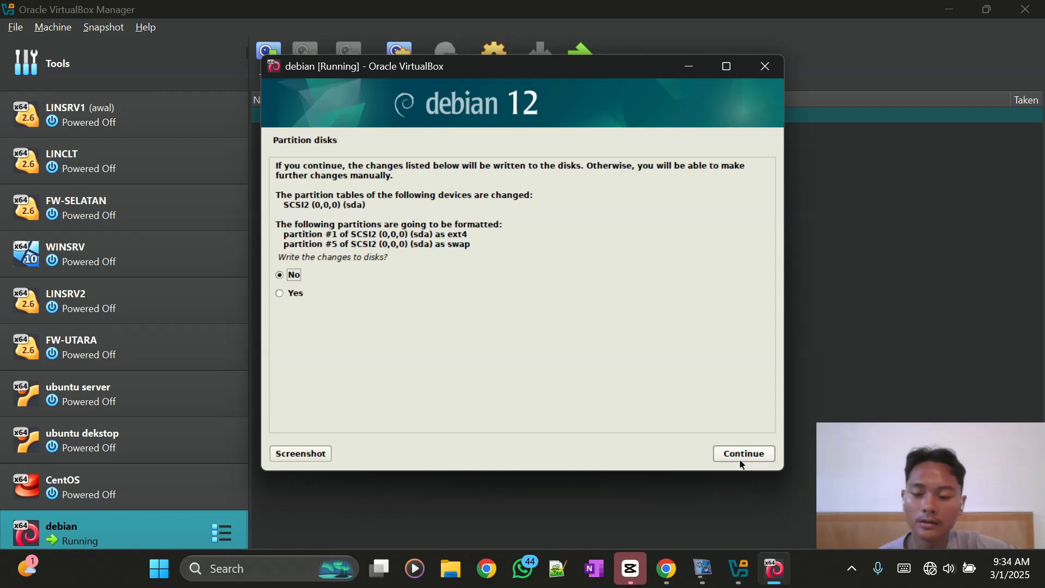
key("Down")
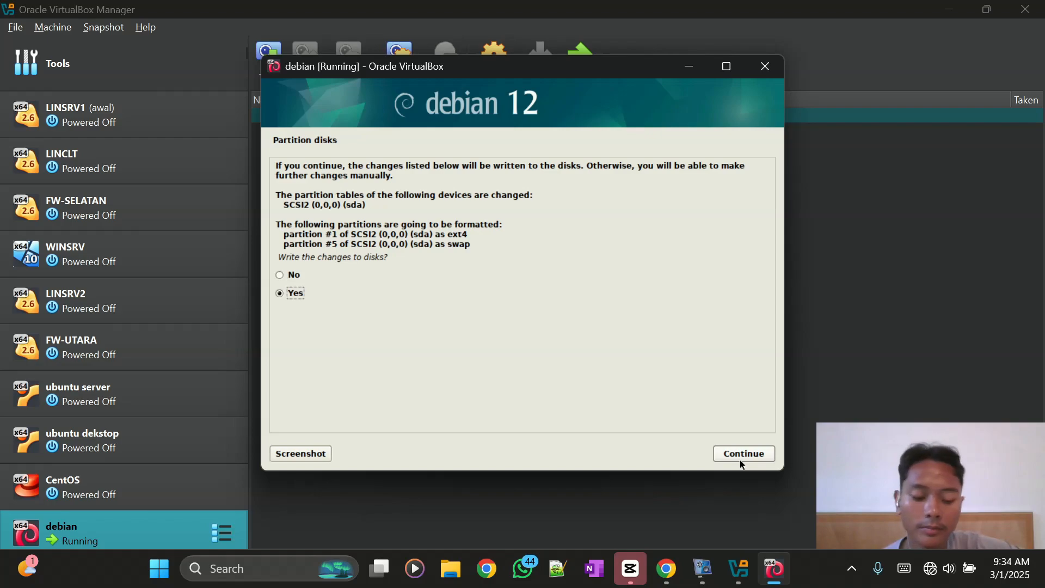
left_click(741, 460)
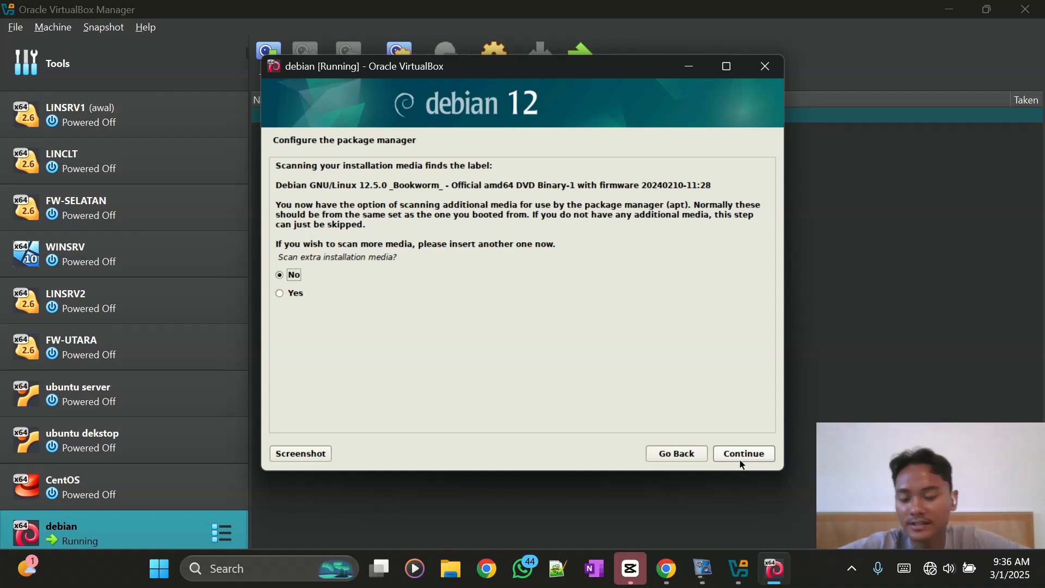
- Decline extra media scanning, a network mirror and the popularity-contest survey
left_click(740, 464)
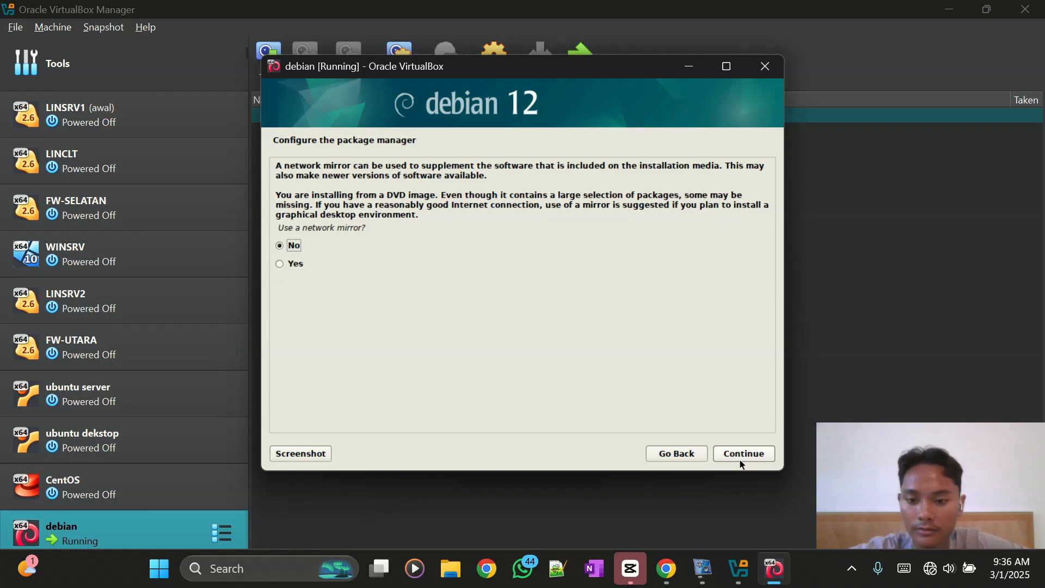
left_click(741, 464)
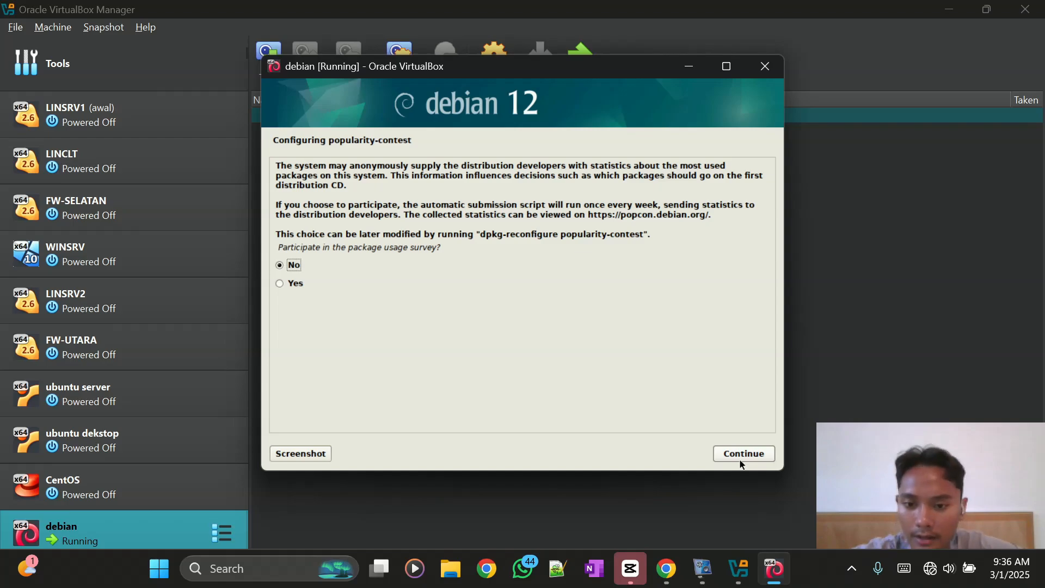
left_click(741, 464)
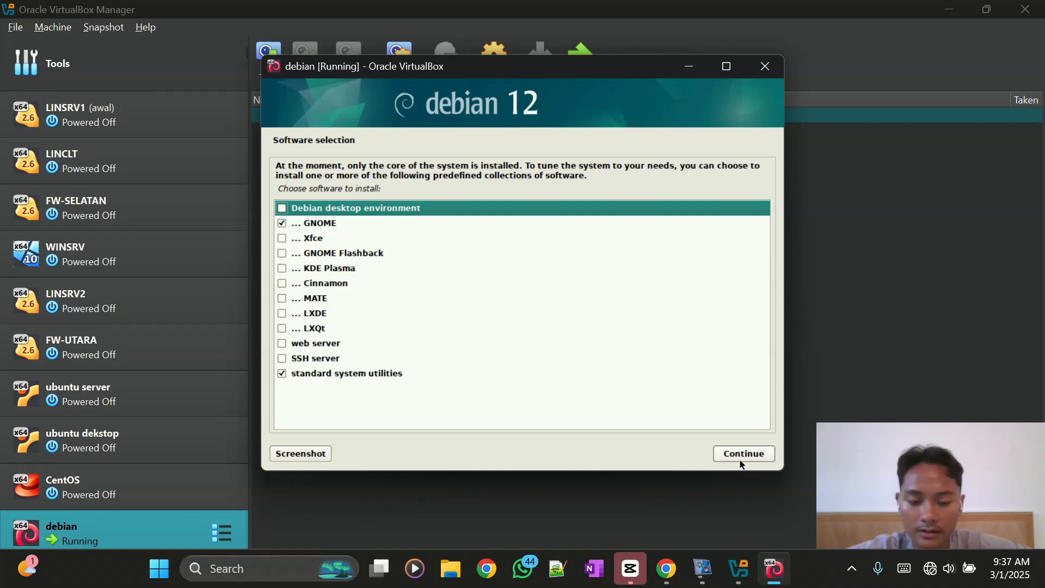
- Tick Debian desktop environment and move through the software selection list
key("space")
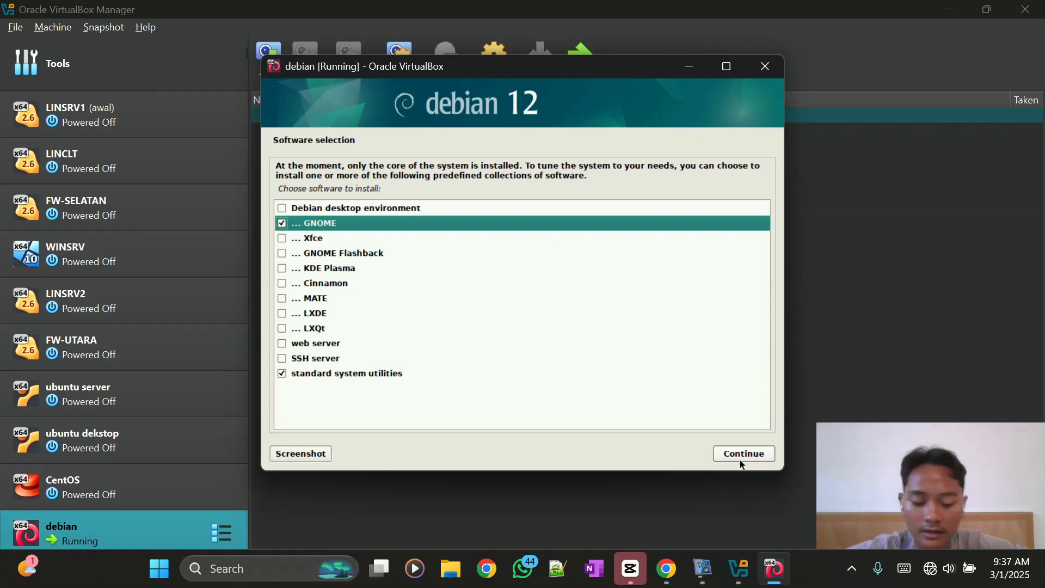
key("Down")
key("Down")
key("Down")
key("Down")
key("Down")
key("Down")
key("Down")
key("Down")
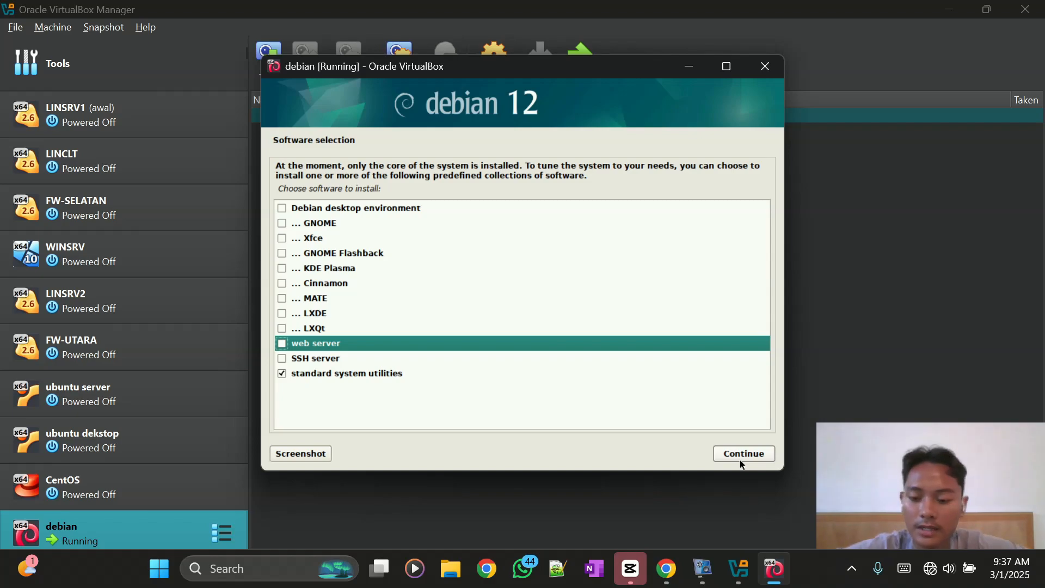
key("Down")
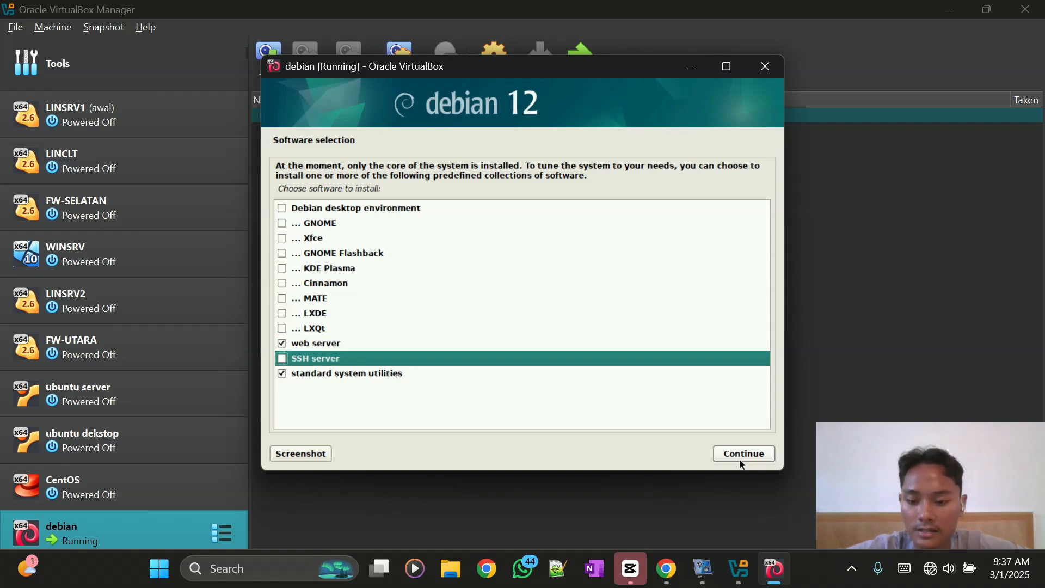
key("Up")
key("Up")
key("Up")
key("Up")
key("Up")
key("Up")
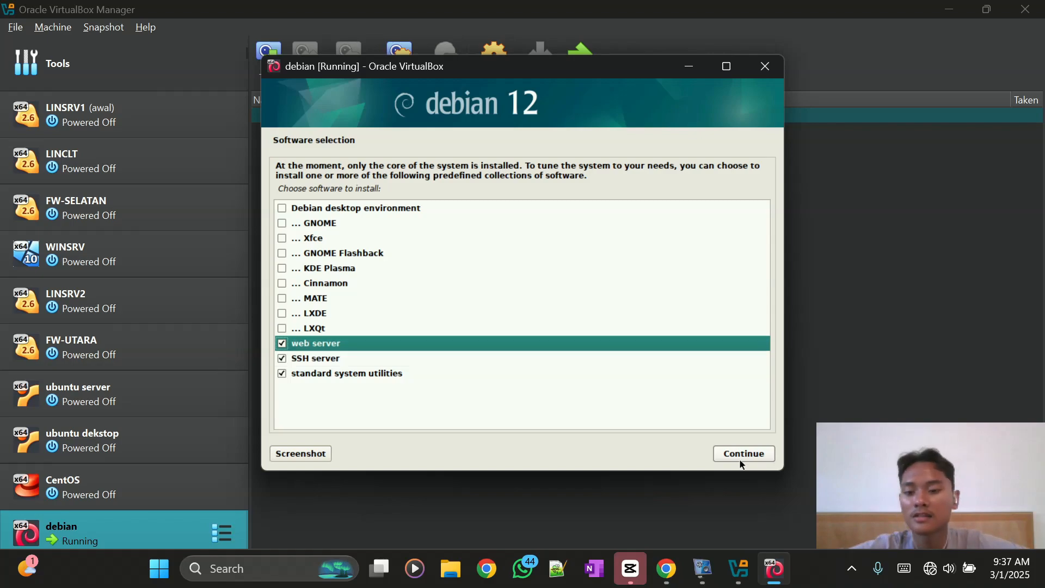
key("Up")
key("Up")
key("Up")
key("Up")
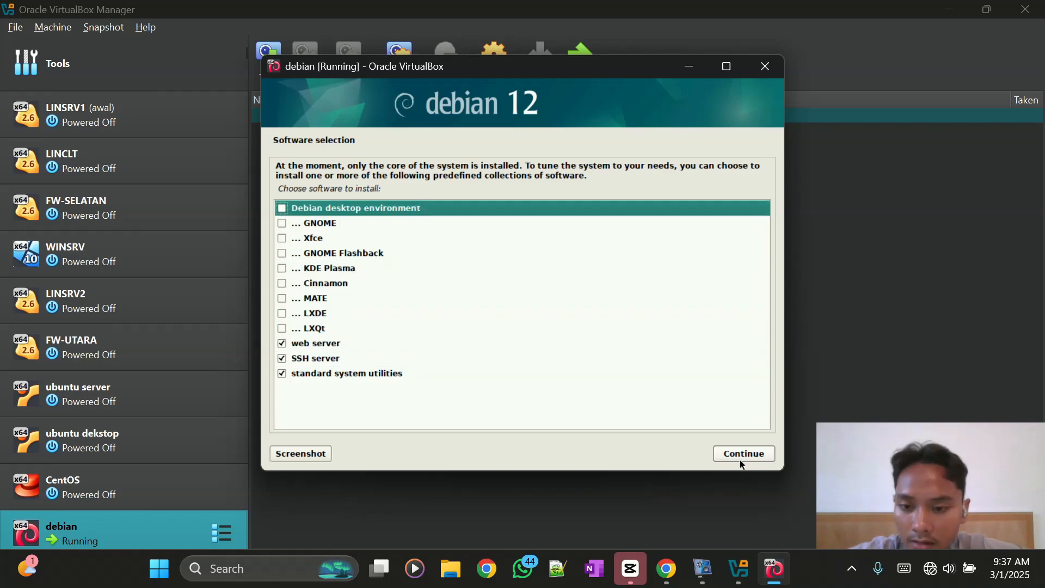
key("Down")
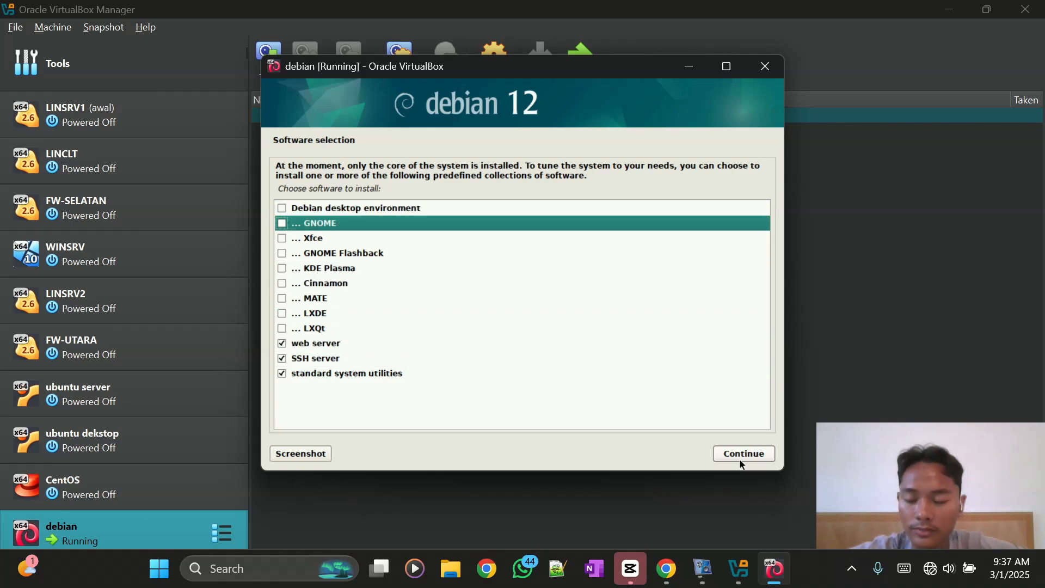
key("Down")
key("Down")
key("Down")
key("Down")
key("Down")
key("Down")
key("Down")
key("Down")
key("Down")
key("Down")
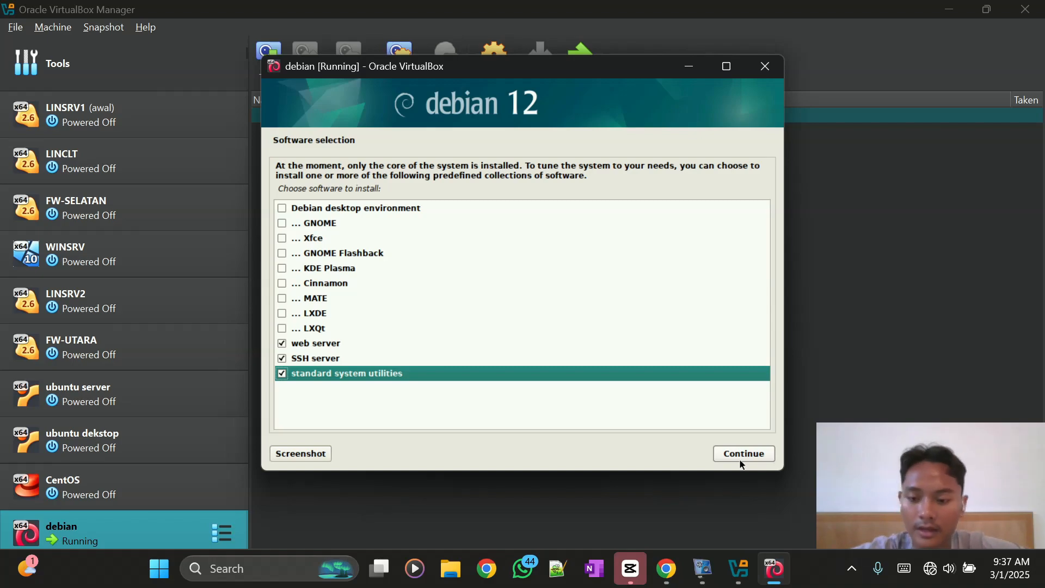
key("Up")
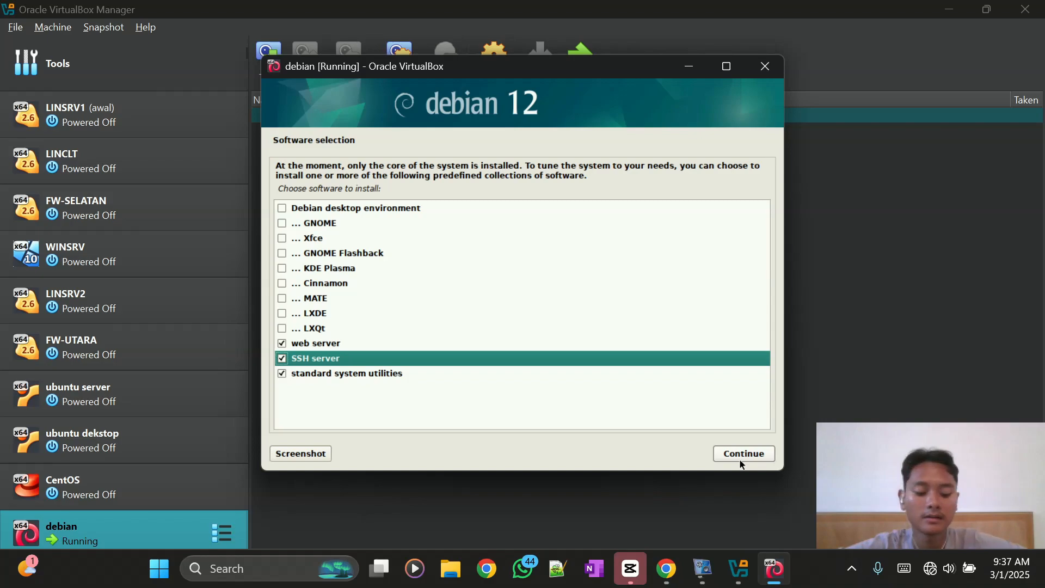
key("Up")
key("Up")
key("Up")
key("Up")
key("Up")
key("Up")
key("Up")
key("Up")
key("Up")
key("Up")
key("Up")
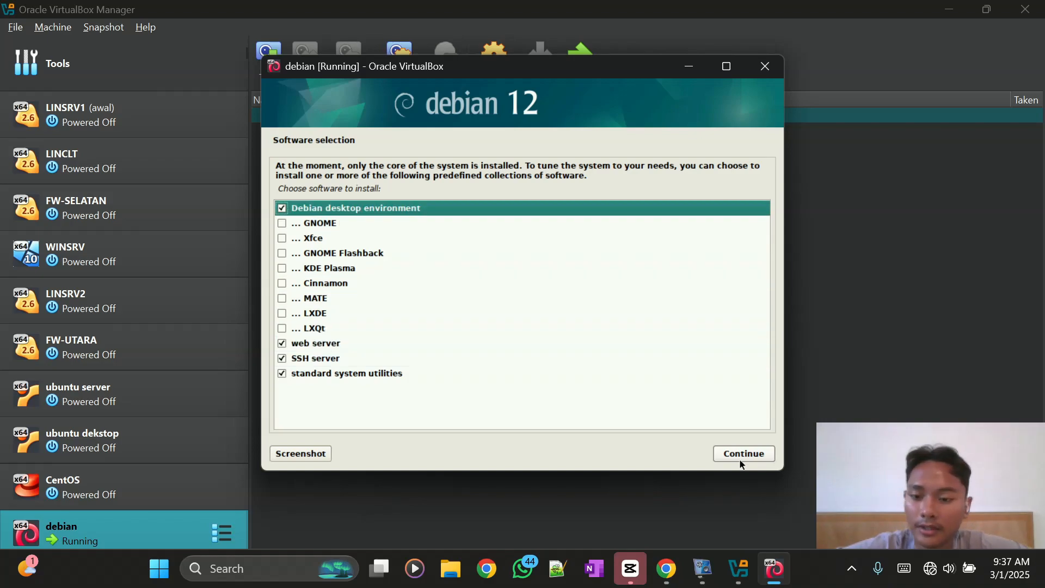
- Keep Debian desktop environment, GNOME and standard system utilities ticked, untick web and SSH servers, and install
key("Down")
key("space")
key("Down")
key("Down")
key("Down")
key("Down")
key("Down")
key("Down")
key("Down")
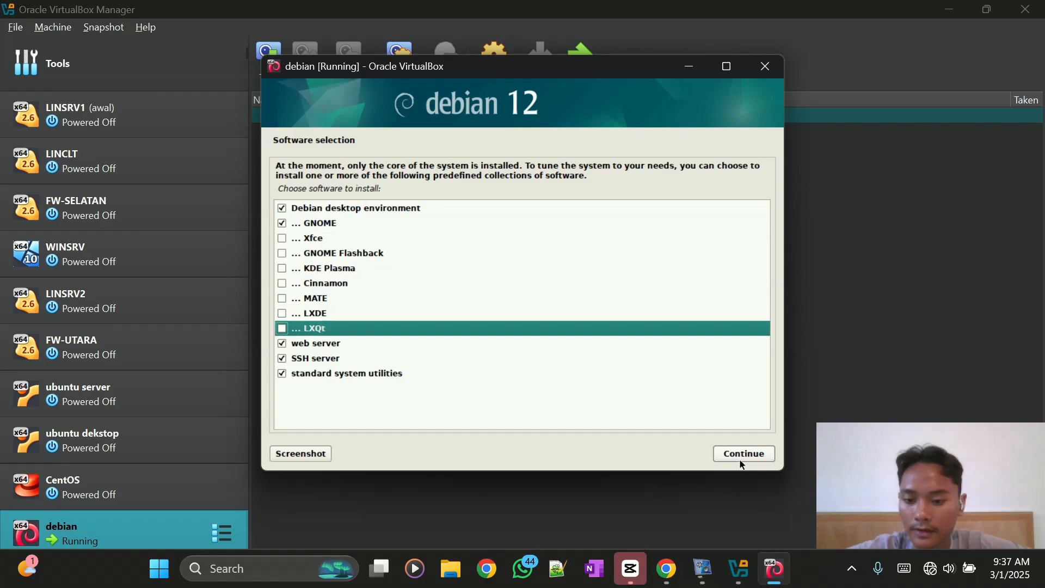
key("Down")
key("space")
key("Down")
key("space")
key("Down")
key("Up")
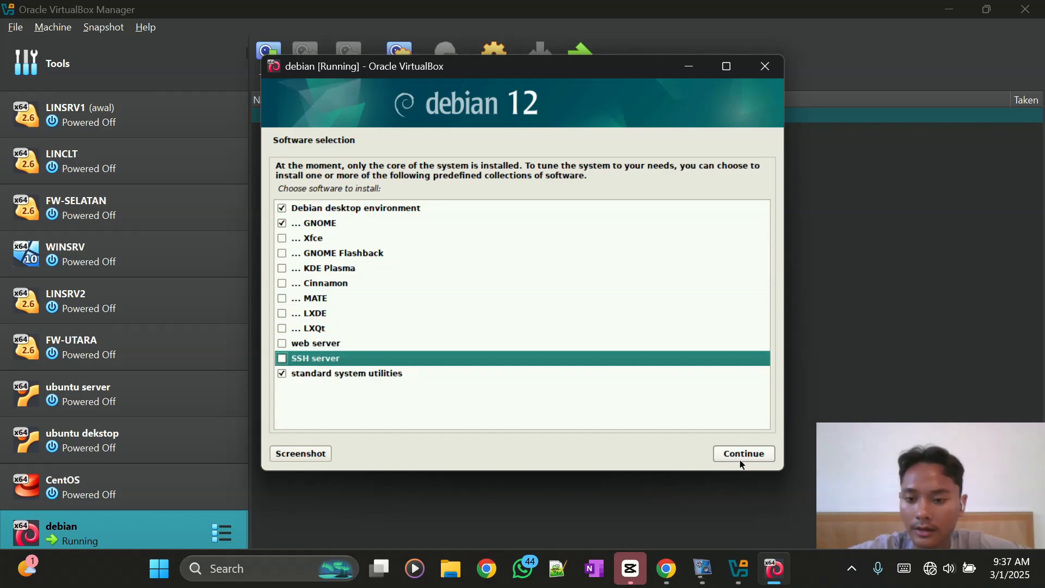
key("Up")
key("Up")
key("Up")
key("Up")
key("Up")
key("Up")
key("Up")
key("Up")
key("Up")
key("Up")
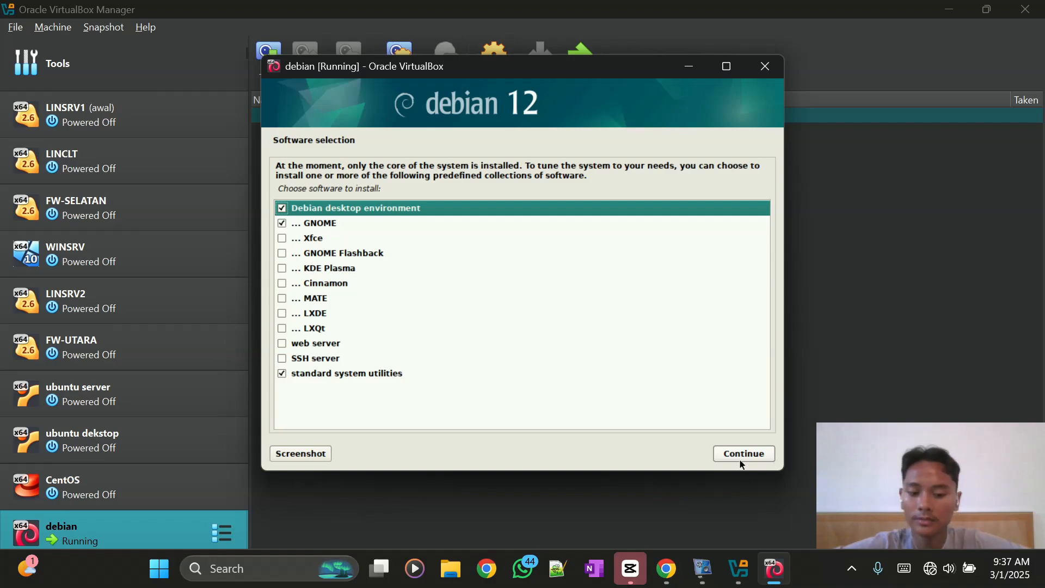
key("space")
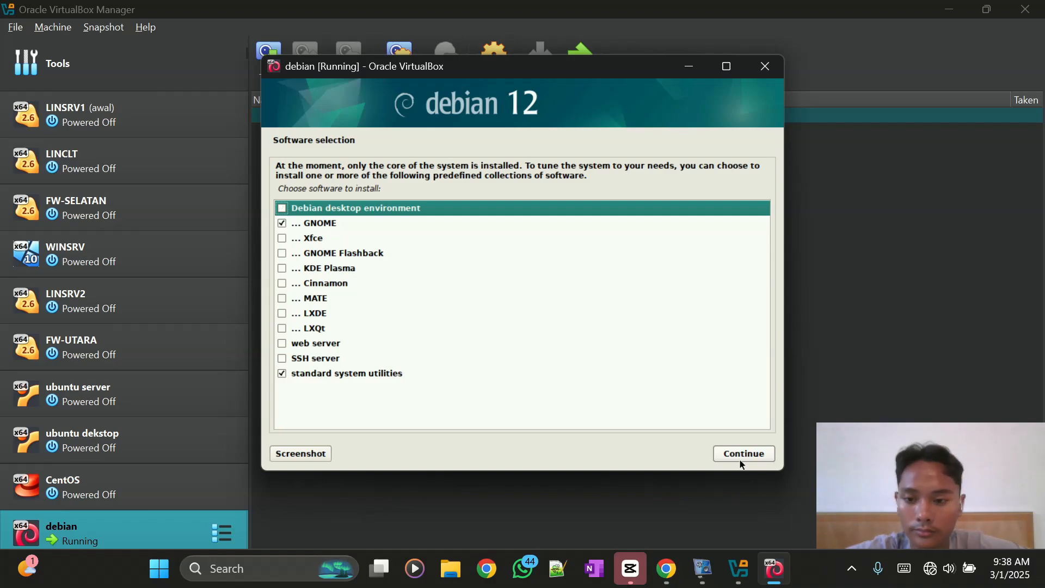
key("space")
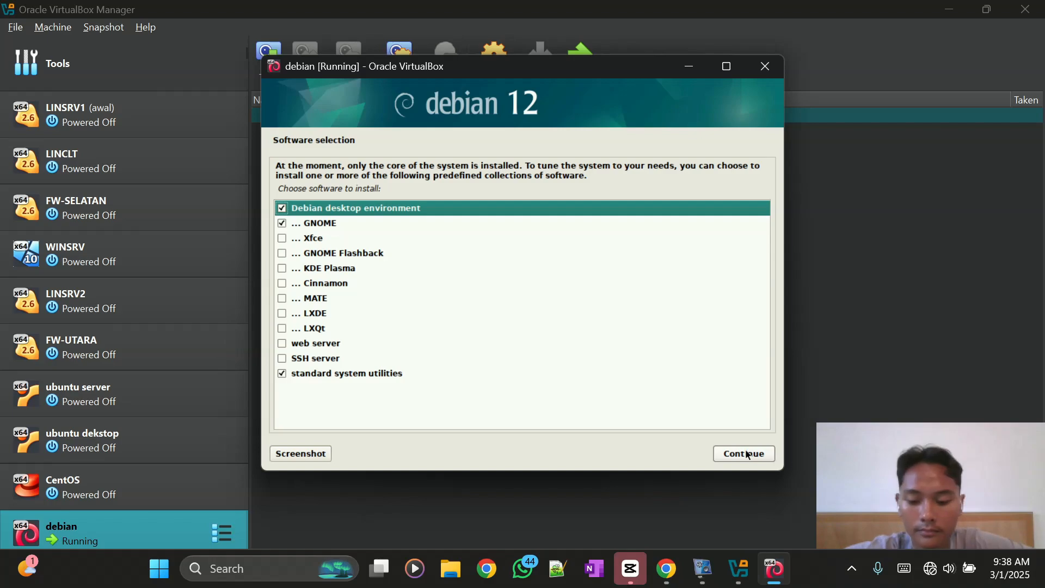
left_click(747, 455)
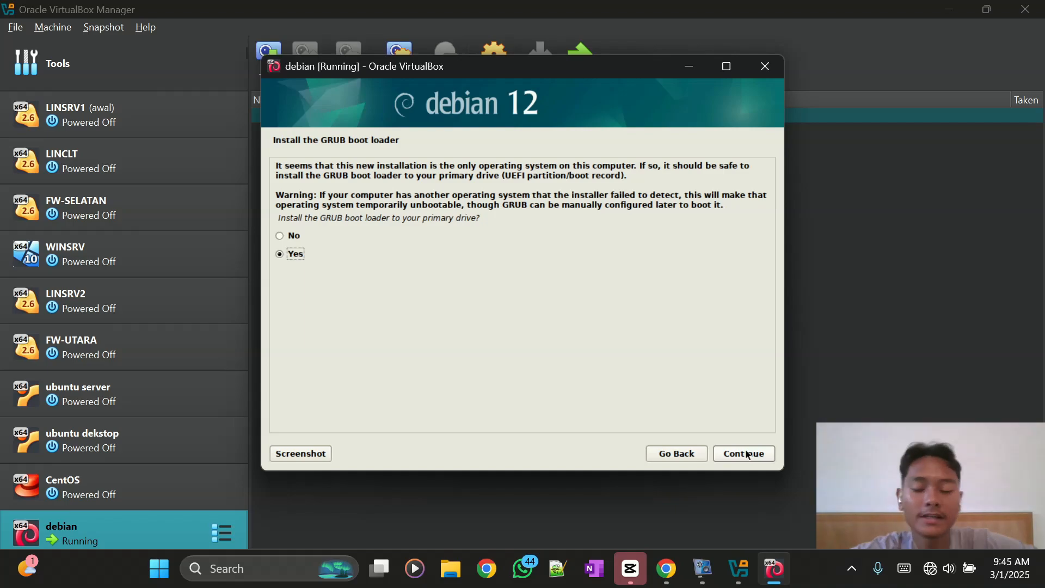
- Install GRUB to /dev/sda and complete the installation, rebooting the VM to the GRUB menu
left_click(746, 455)
key("Down")
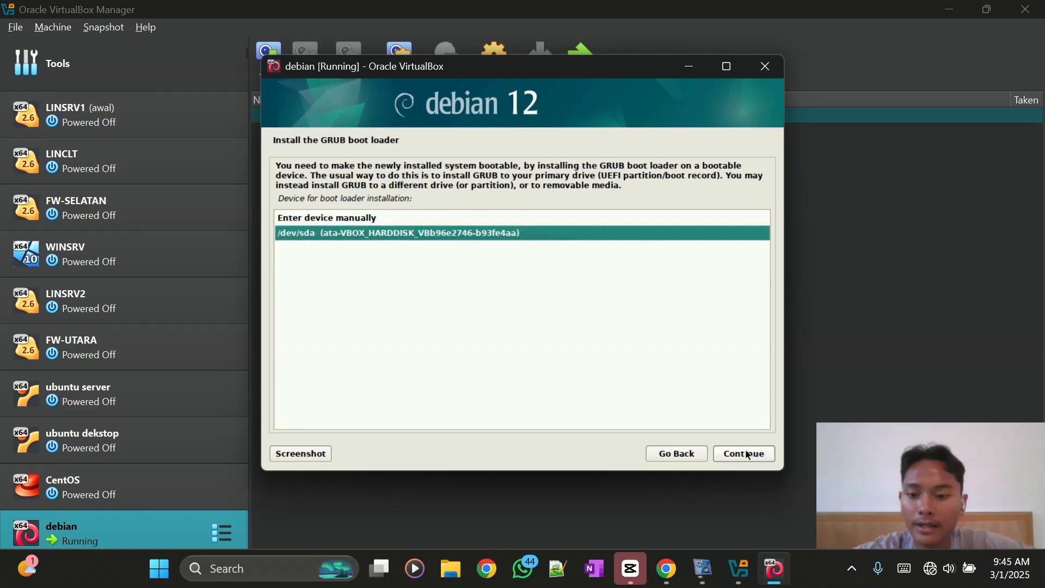
left_click(748, 455)
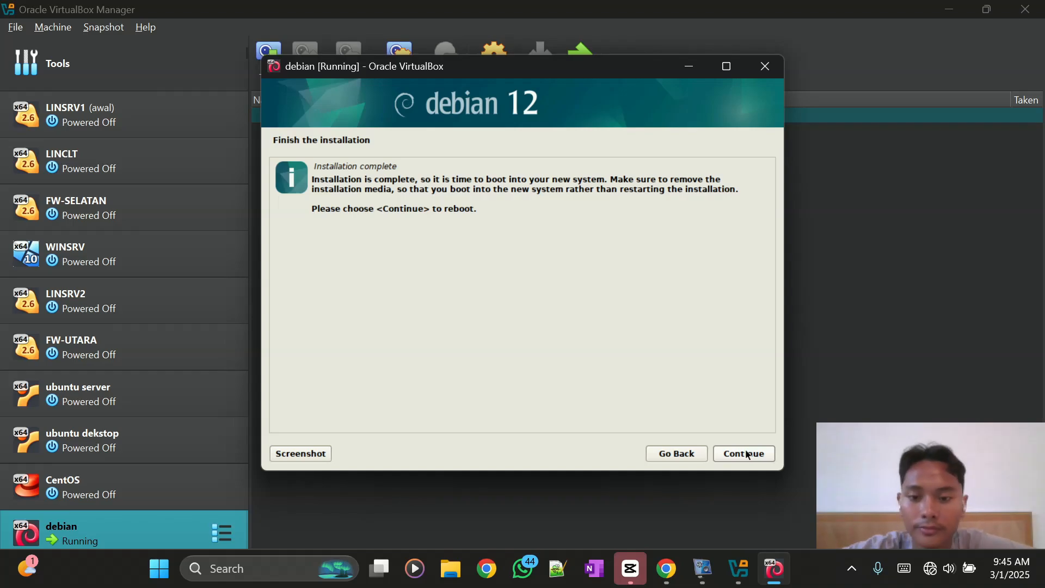
left_click(746, 454)
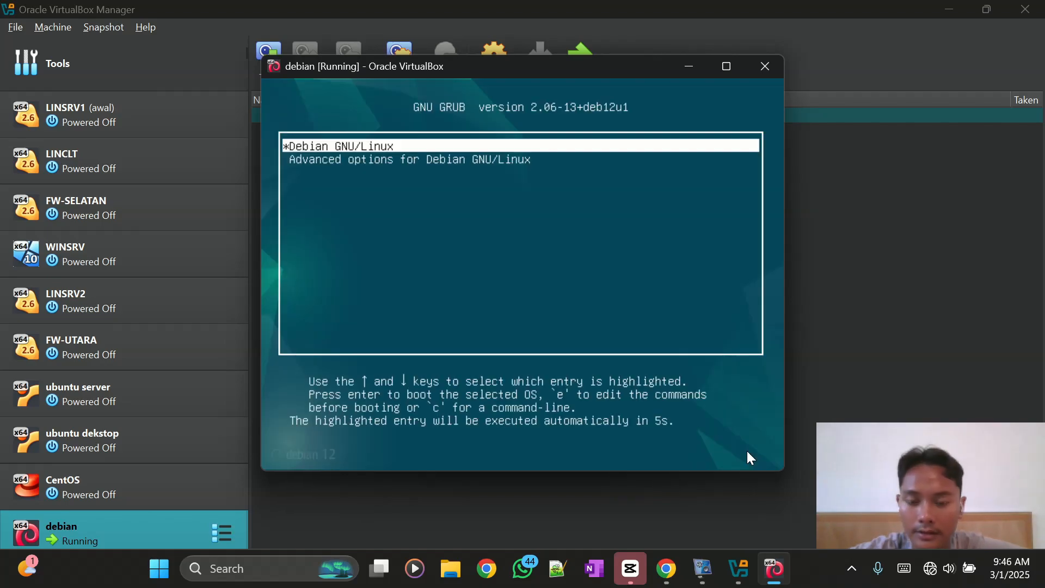
- Boot the Debian GNU/Linux GRUB entry to reach the GDM login screen
key("Return")
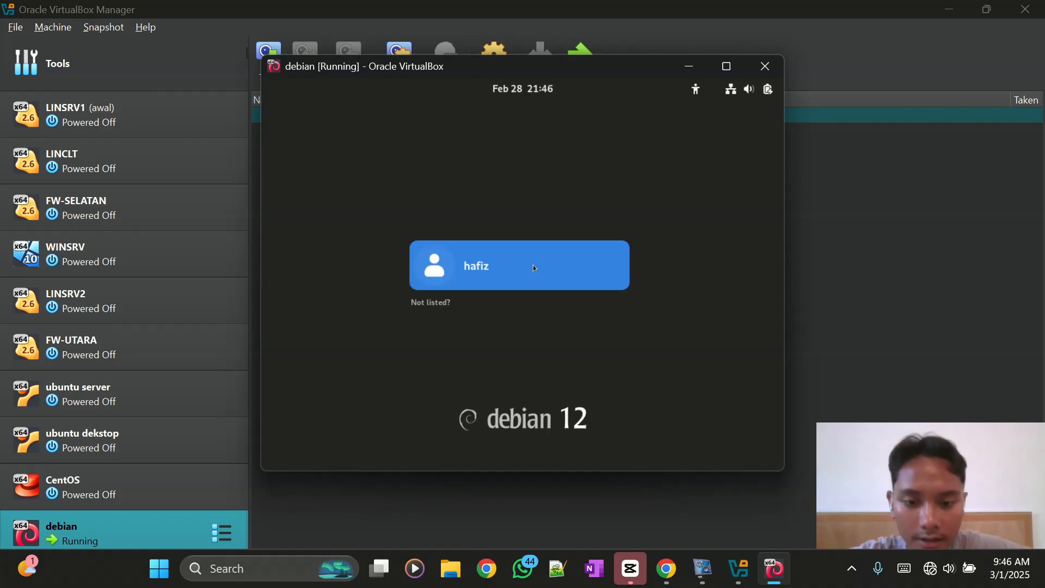
- Log in as the created user account by entering its password
left_click(491, 266)
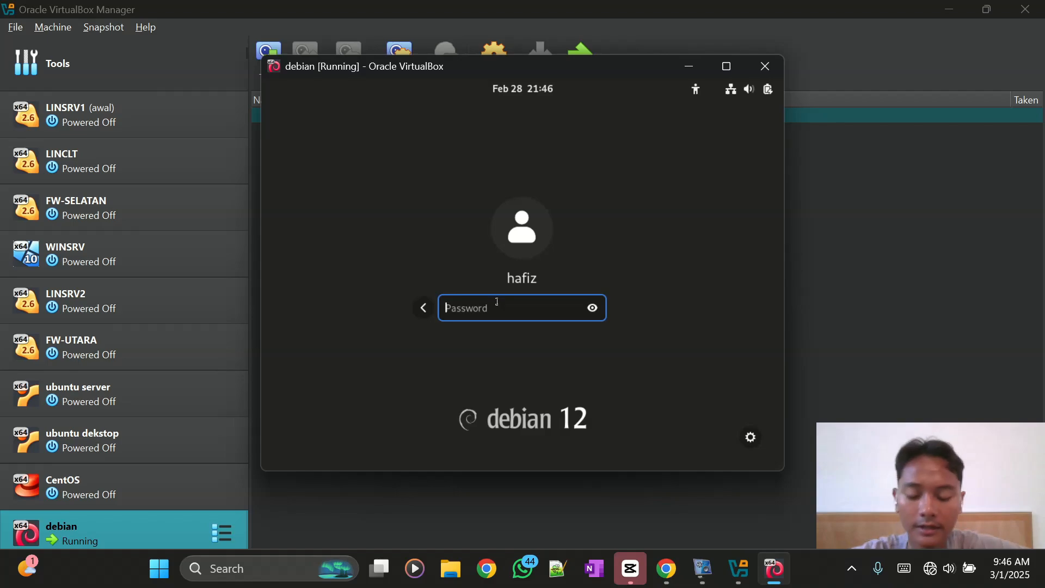
type("1")
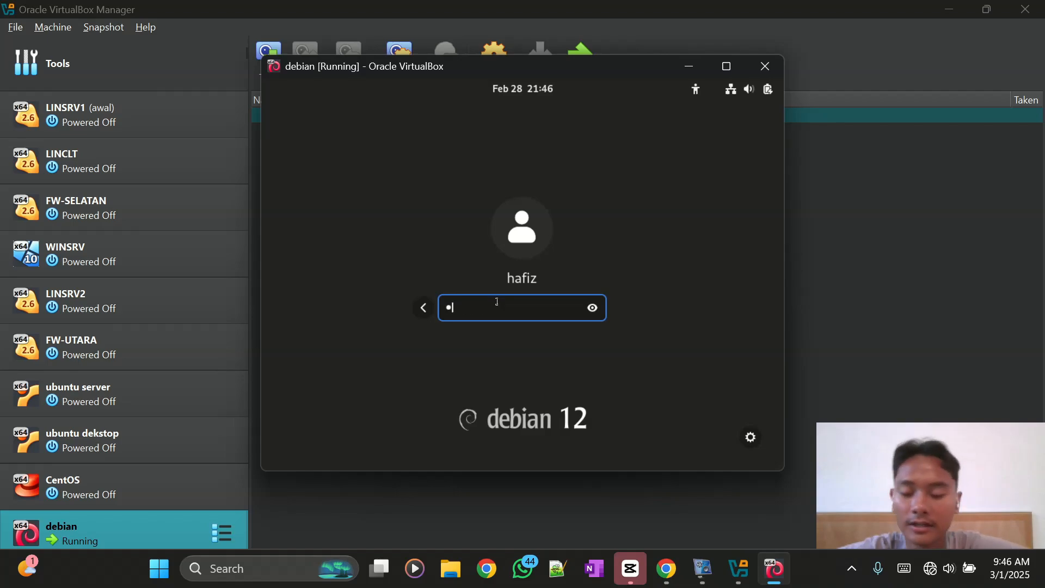
key("Return")
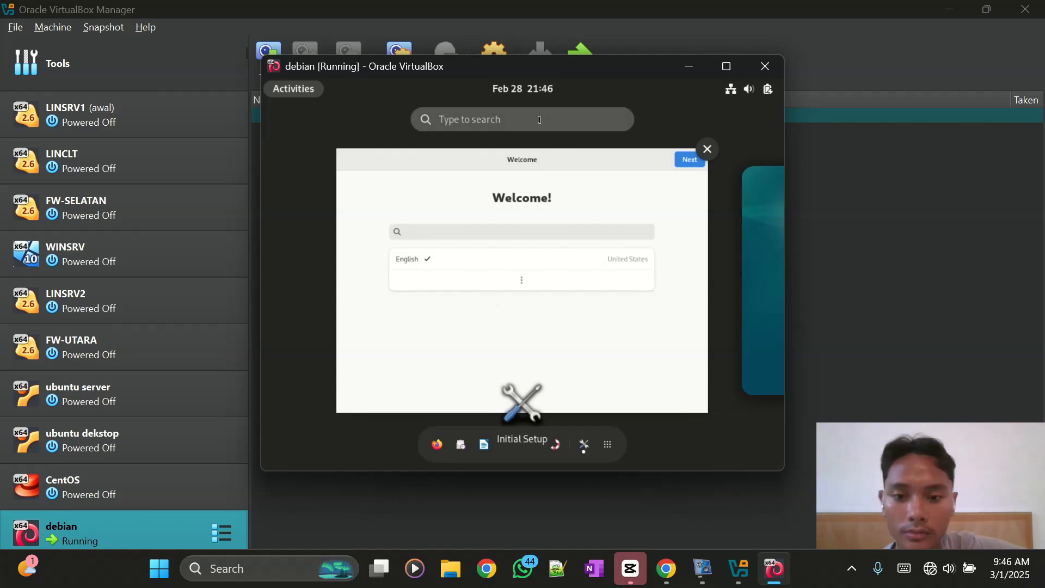
- Exit the Activities overview and dismiss the system menu, leaving the Welcome window with English selected
left_click(301, 86)
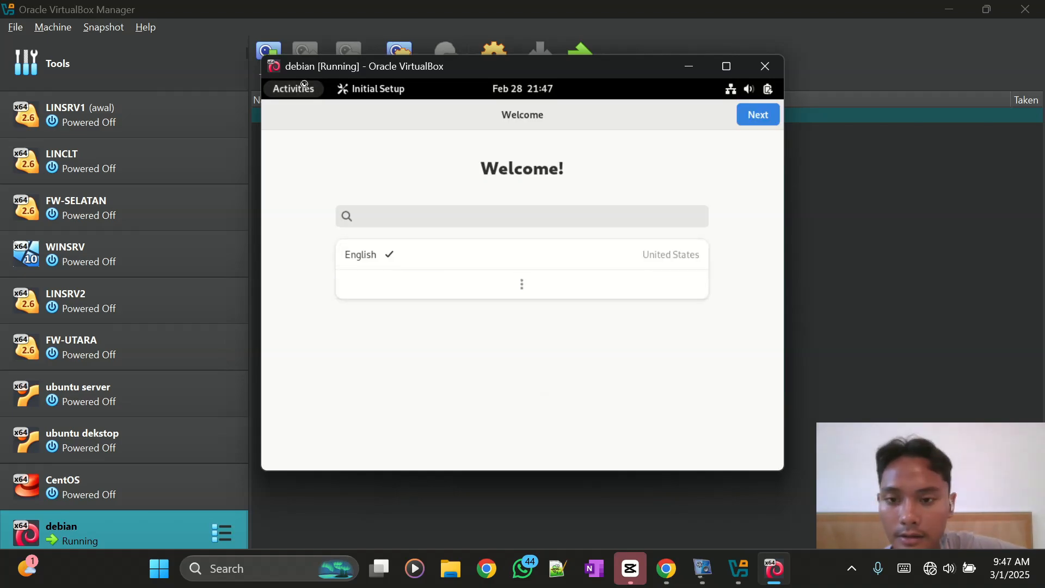
left_click(764, 87)
left_click(581, 337)
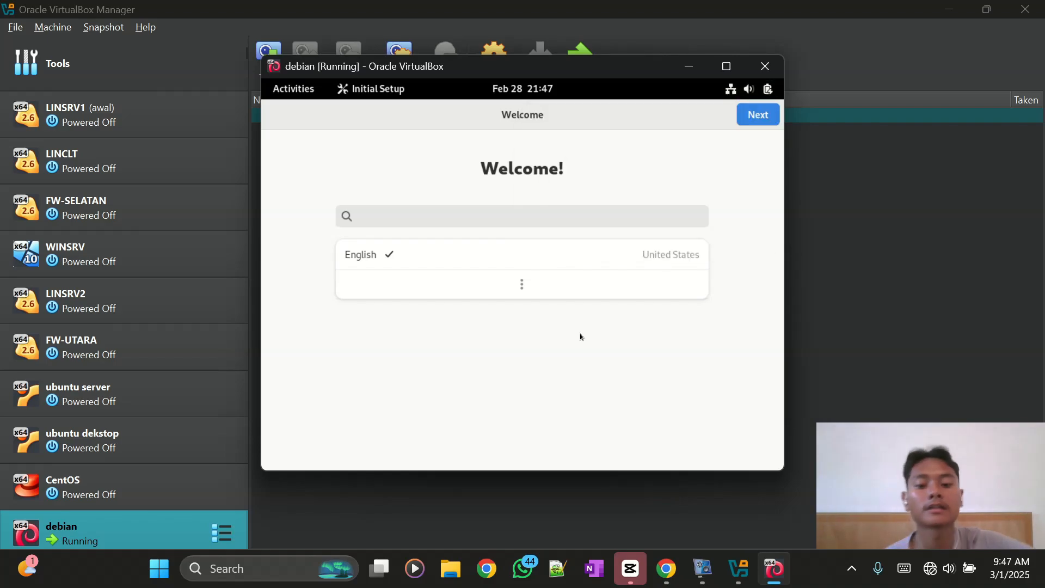